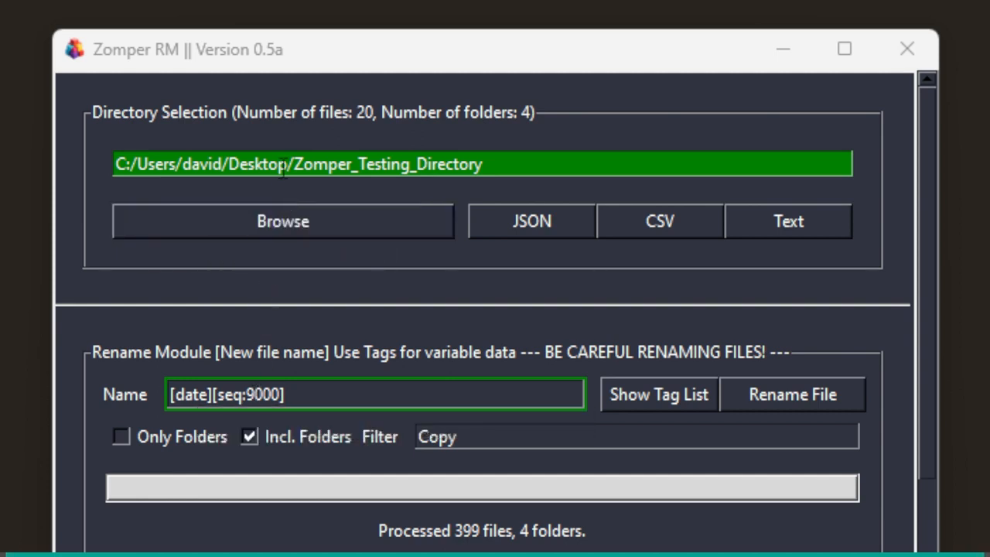
Step: Extend the new file name pattern to SuperWonderPants_[machine]_[user]_[seq:9000]
mouse_move(283, 168)
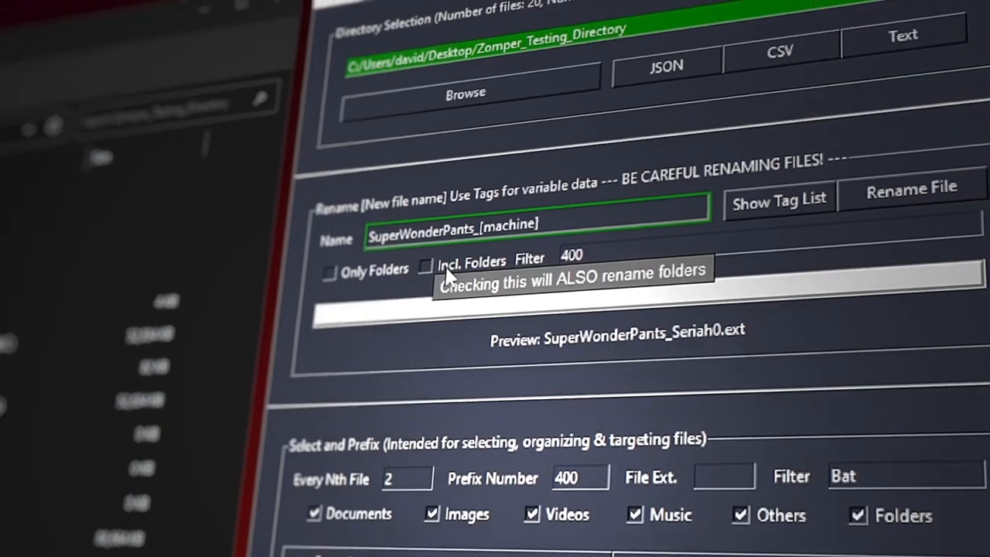
type("_[user]")
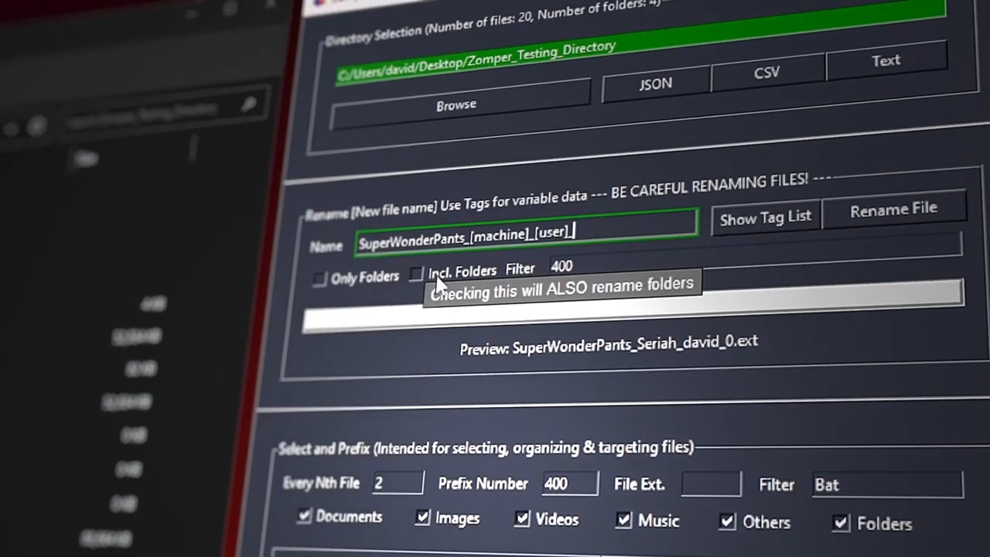
type("_[seq:9000]")
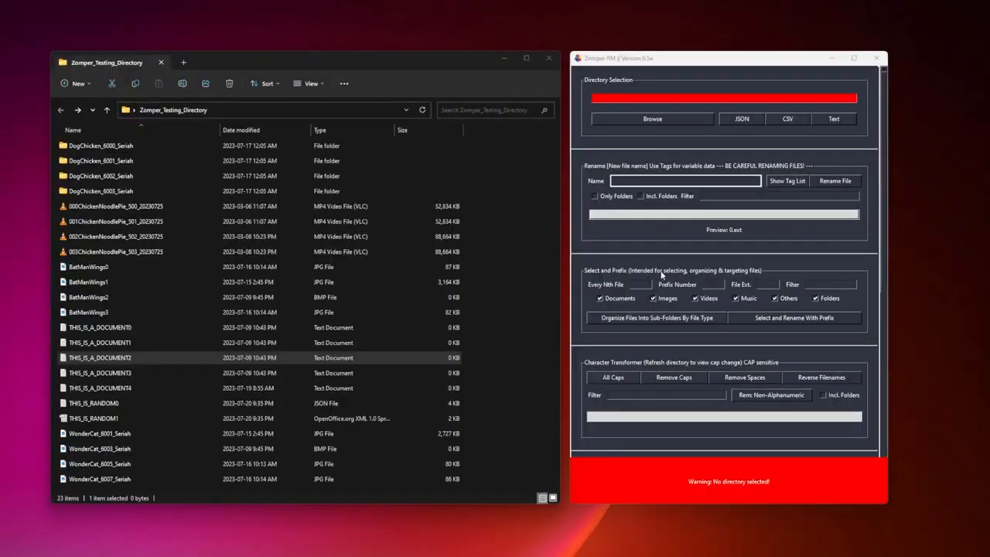
Step: Choose Zomper_Testing_Directory through the folder browser, and clear the directory path again
left_click(645, 117)
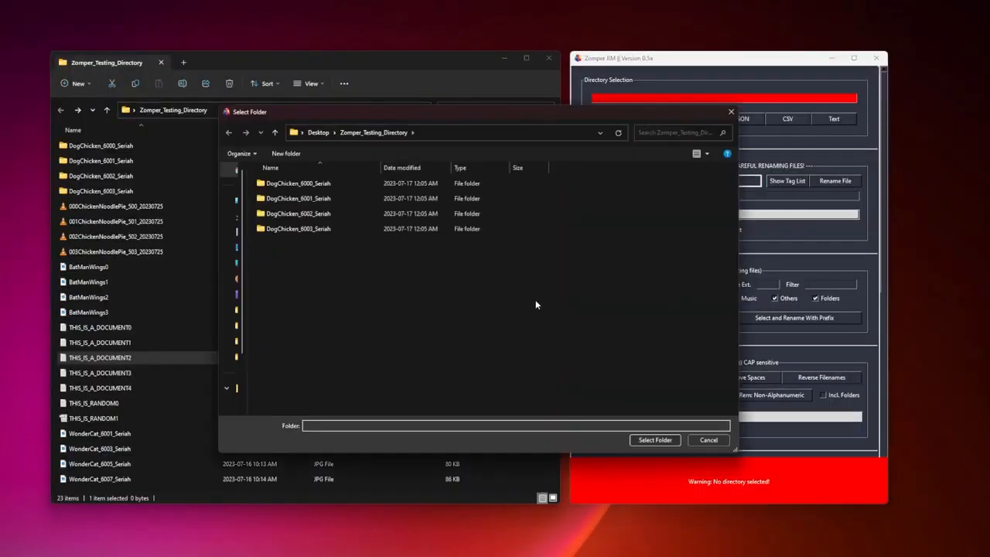
left_click(654, 439)
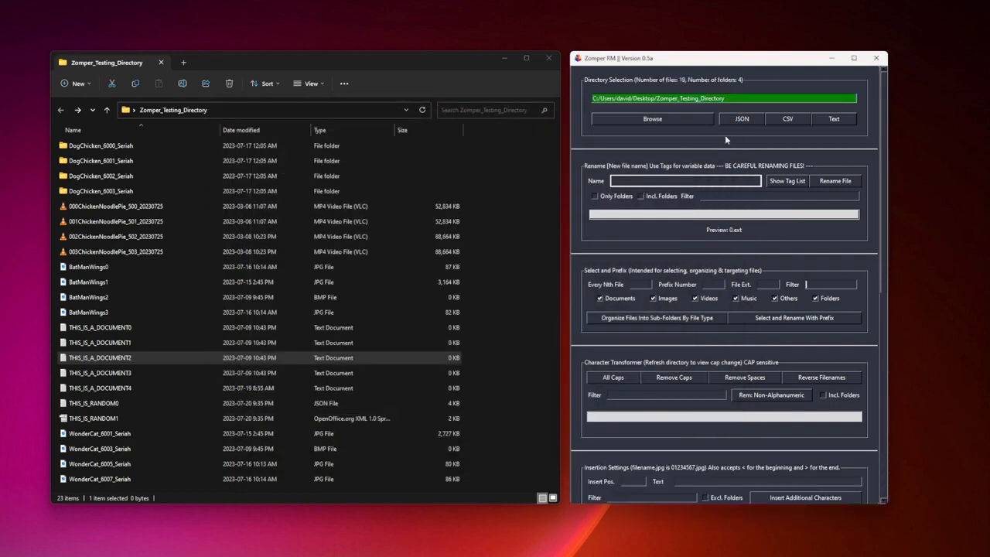
left_click_drag(725, 98, 592, 99)
key("BackSpace")
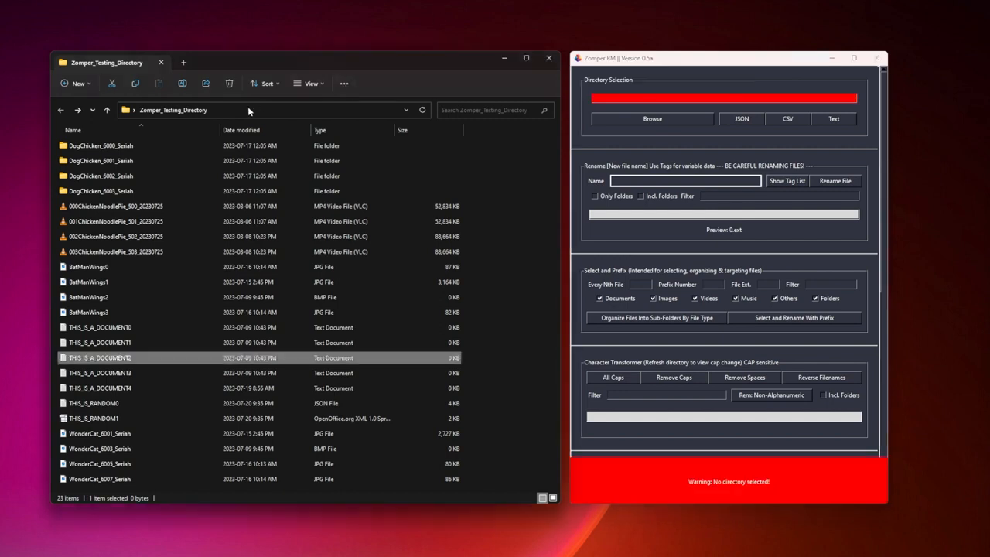
Step: Copy the Zomper_Testing_Directory path from File Explorer and paste it as the directory in Zomper RM
left_click(248, 110)
key("ctrl+x")
left_click(601, 102)
key("ctrl+v")
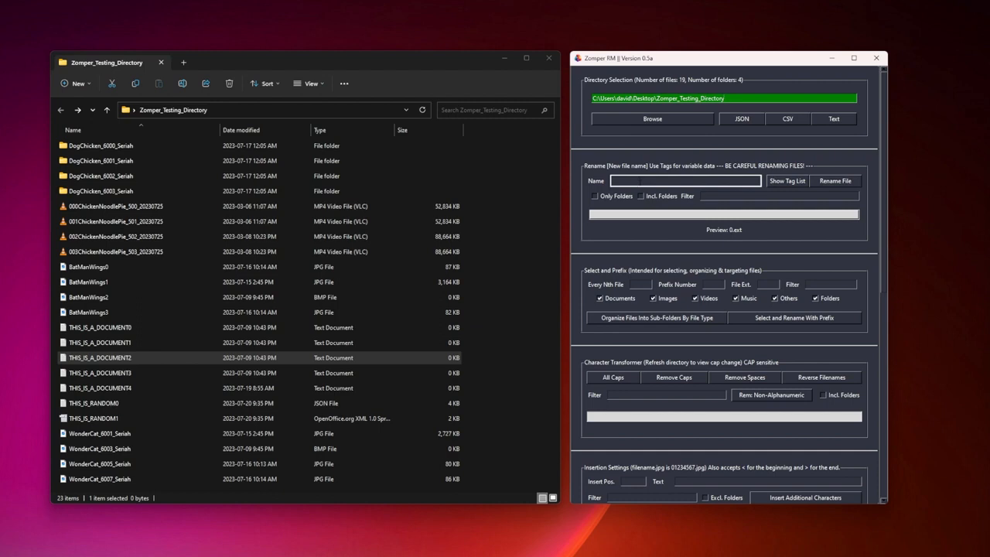
Step: Rename the files matching the filter DOC with the pattern CatManDU_[seq:800]_[user], and highlight the renamed text documents
left_click(705, 196)
type("DOC")
left_click(696, 180)
type("CatMan")
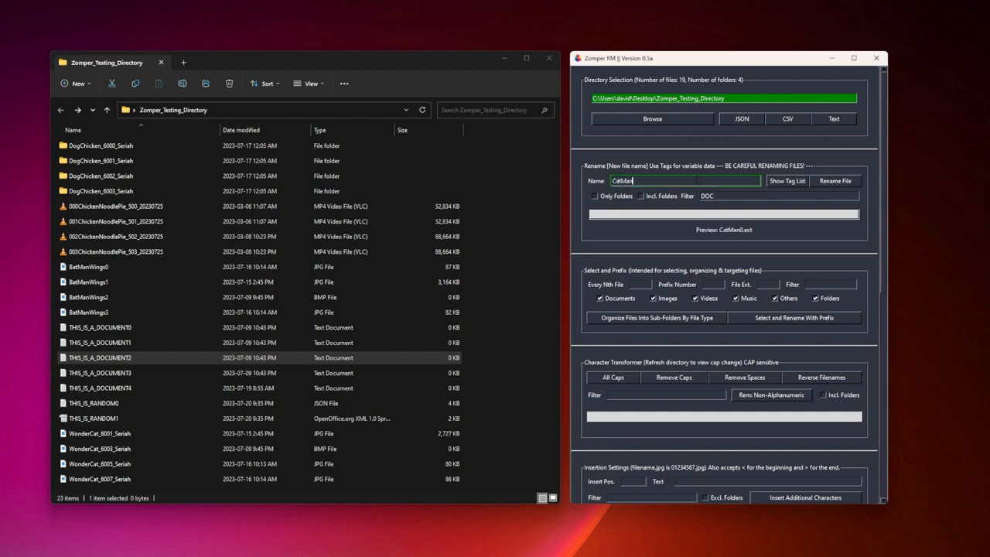
type("DU_[seq:800]_")
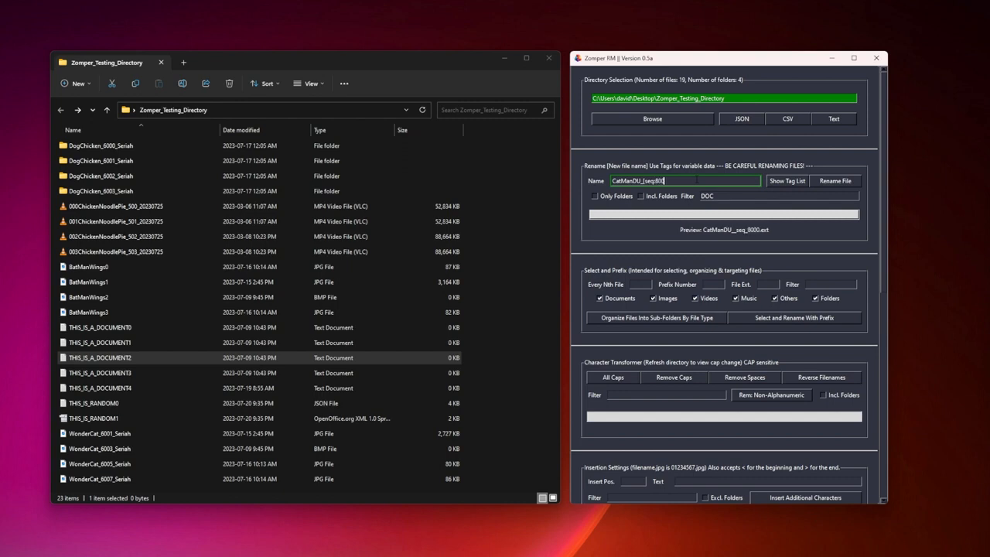
type("_[use")
type("r]")
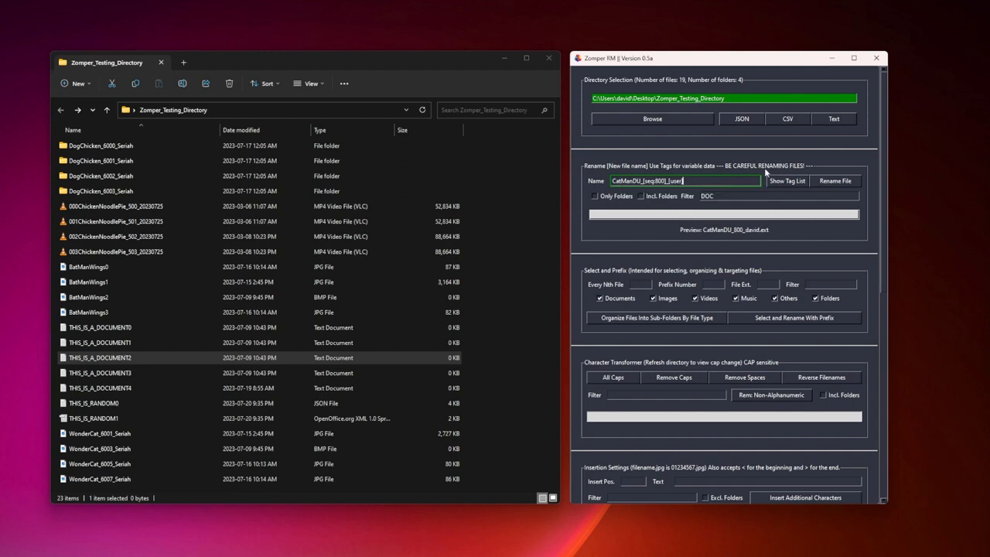
left_click(825, 181)
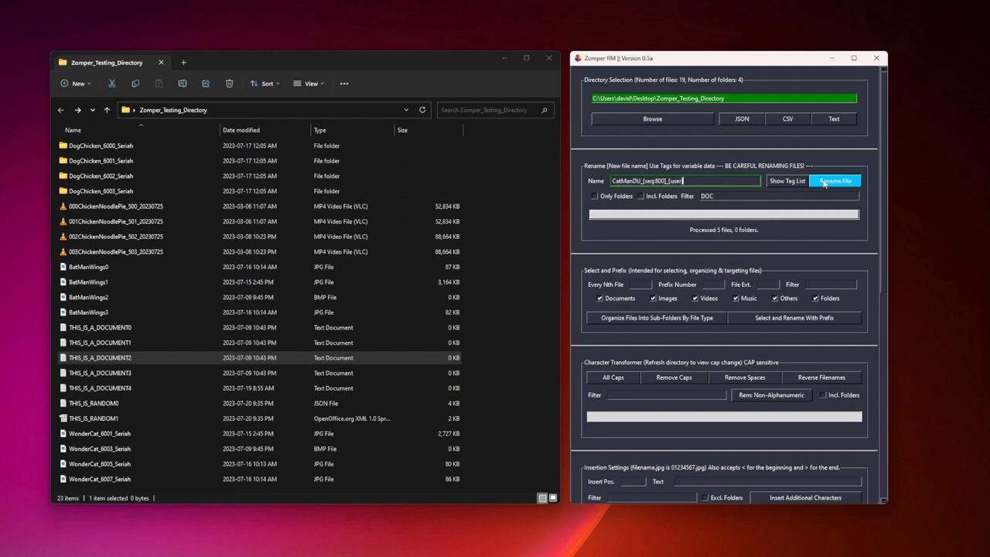
left_click(140, 330)
left_click(121, 391, "shift")
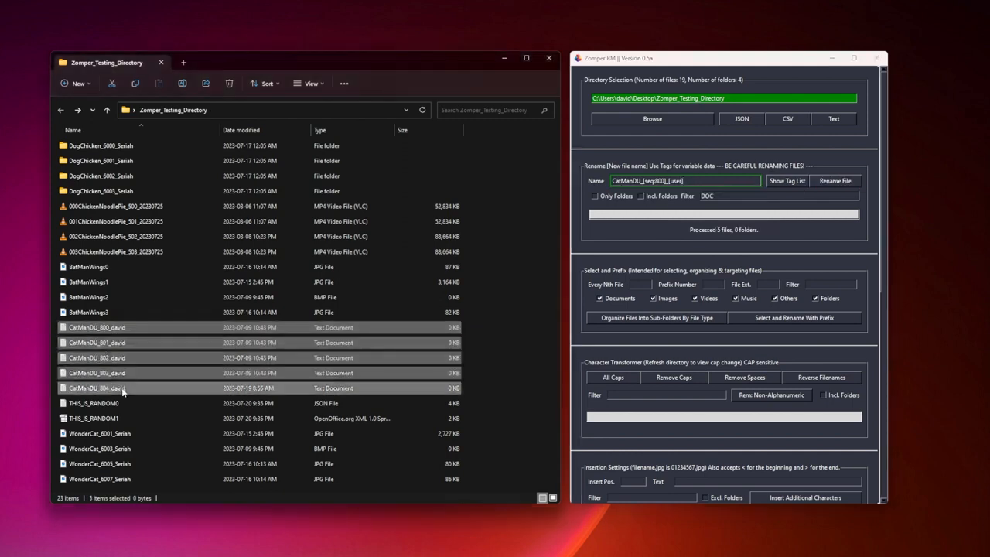
Step: Highlight the four ChickenNoodlePie videos in File Explorer and set the rename filter to Chic
left_click(116, 206)
left_click(132, 252, "shift")
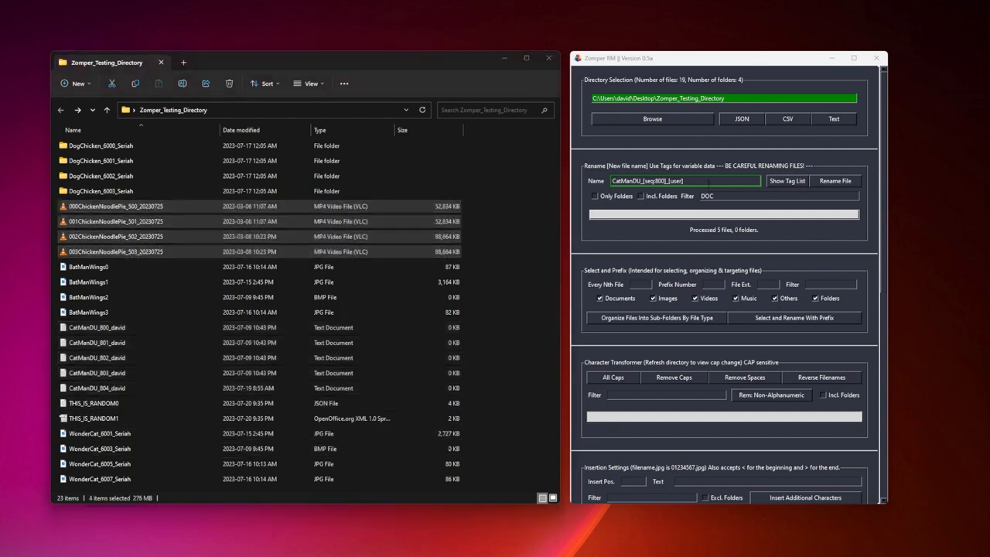
left_click(707, 182)
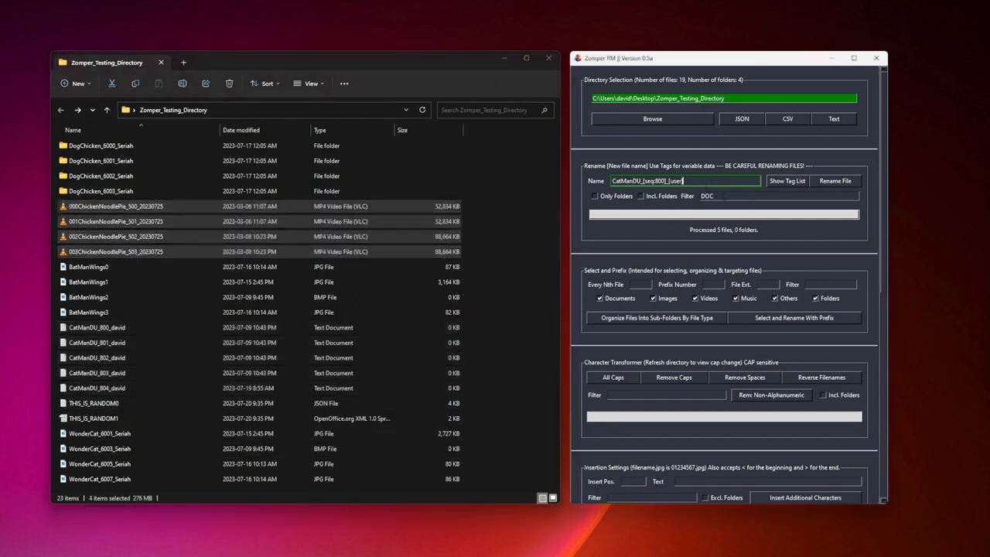
left_click_drag(717, 196, 691, 198)
type("Chi")
type("c")
Step: Set the new name to ChickenNoodlePie without any tags and rename the filtered files
type("Chicken")
type("Noodle")
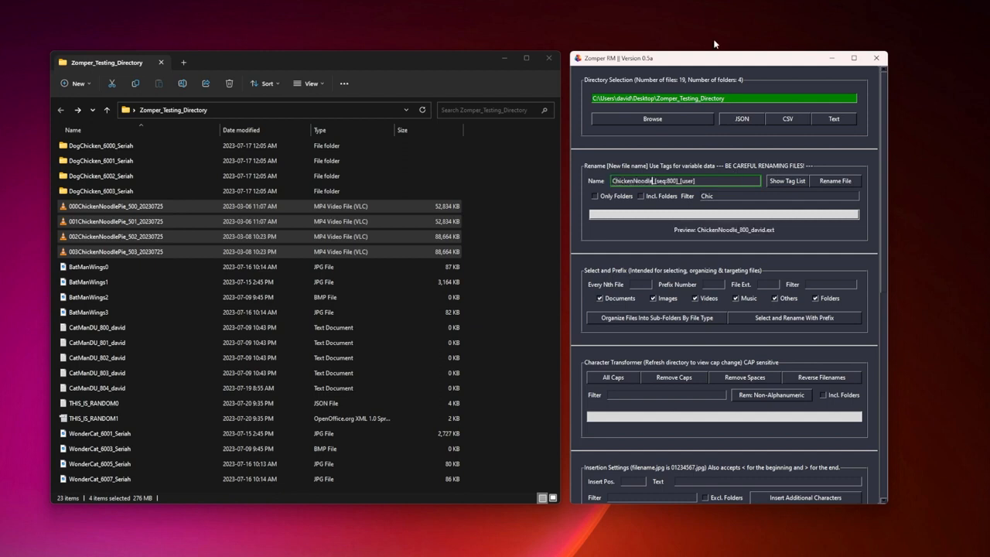
type("Pie")
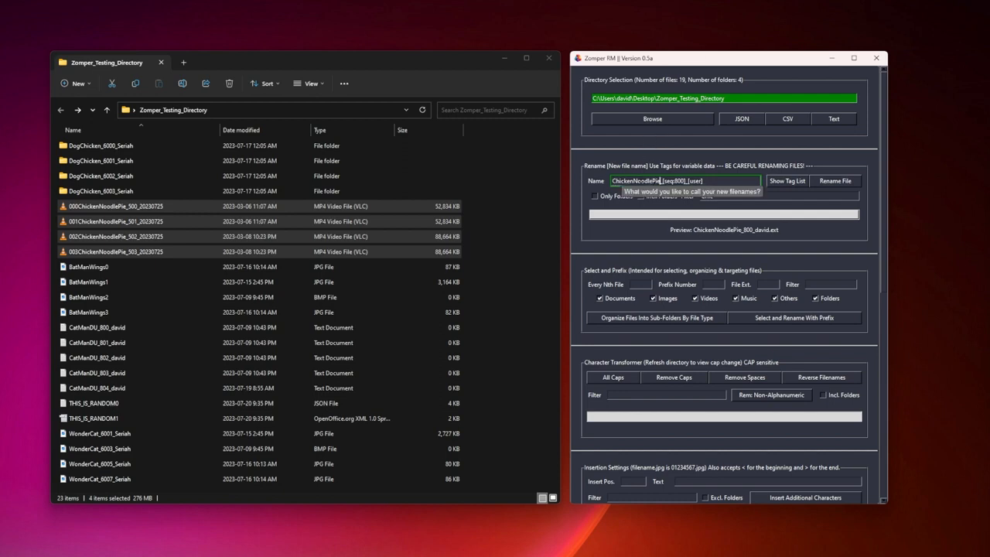
left_click_drag(661, 180, 733, 183)
key("BackSpace")
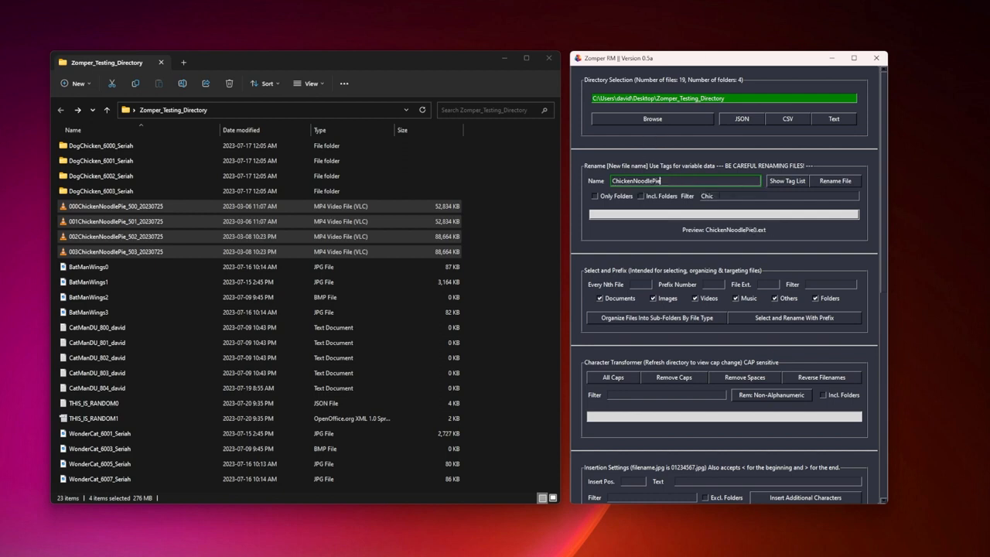
left_click(835, 181)
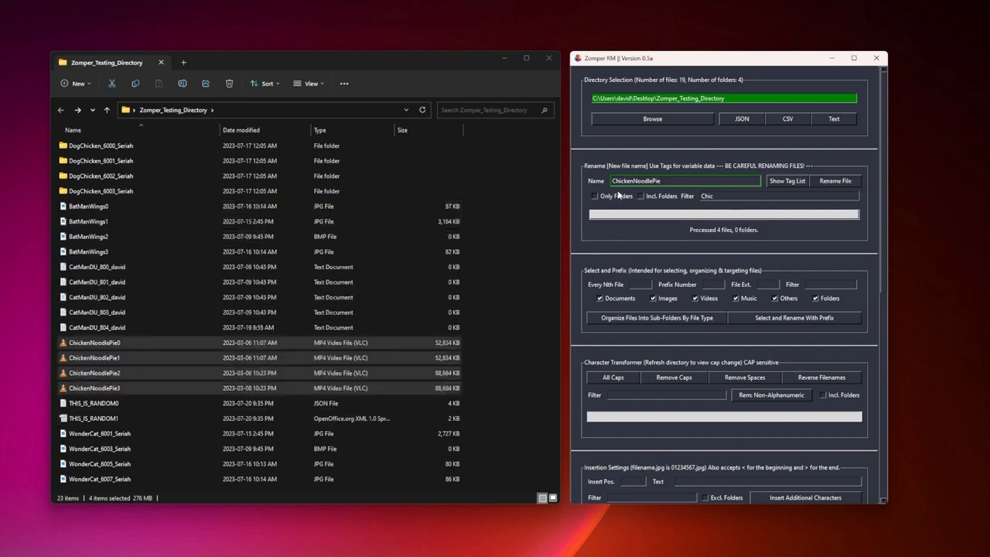
Step: Change the name pattern to [seq:0000]_ChickenNoodlePie_[date] and rename the filtered files
key("Home")
type("<se")
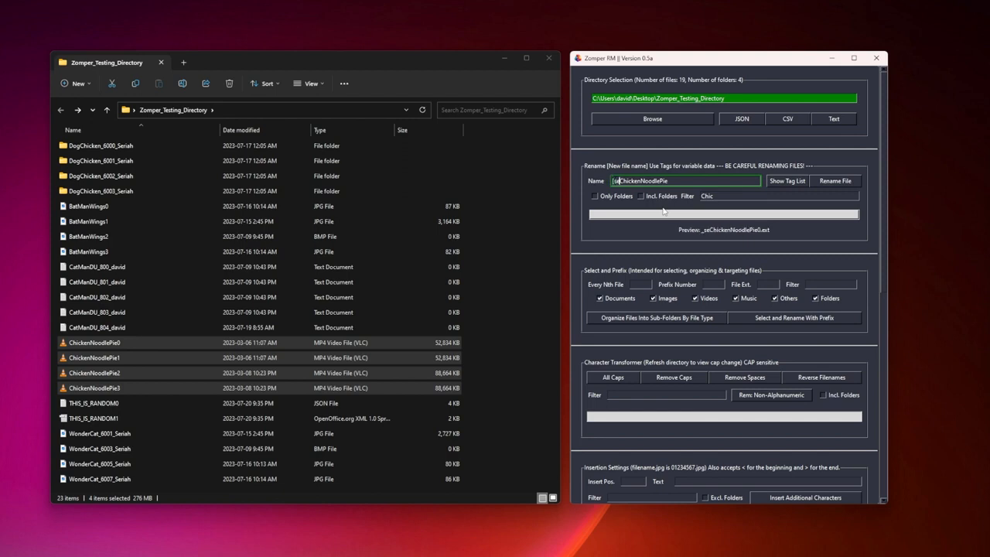
type("q:0")
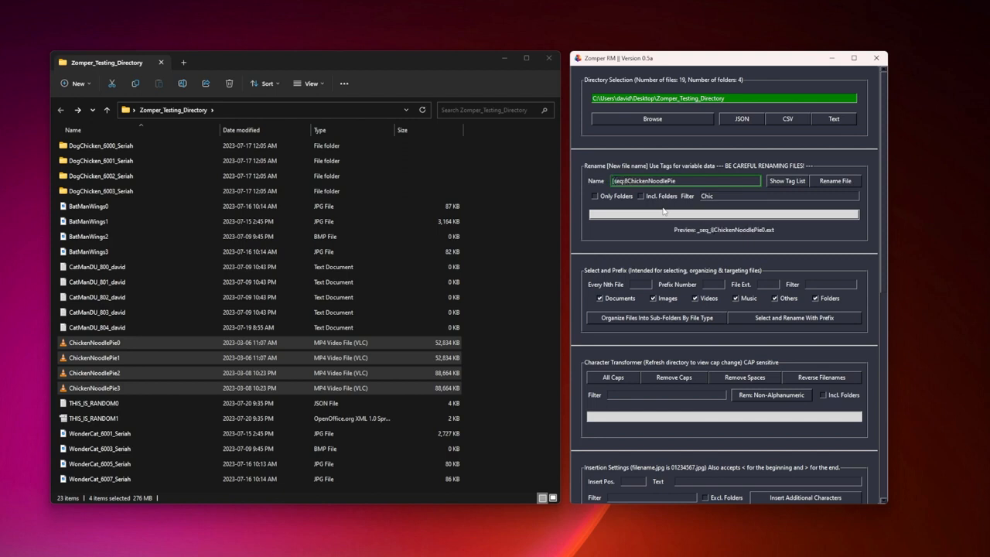
type("00")
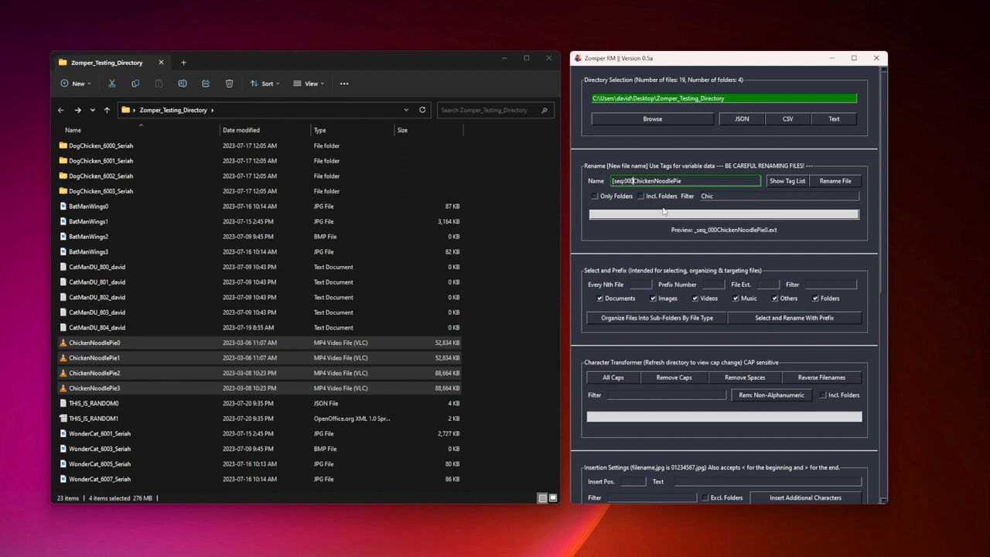
type("0>")
type("_")
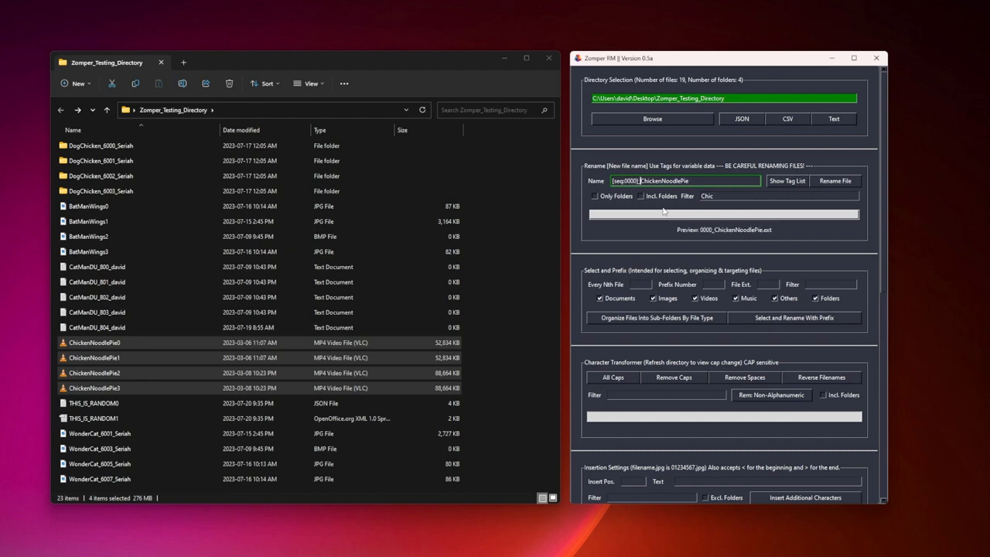
type("_[date]")
left_click(835, 180)
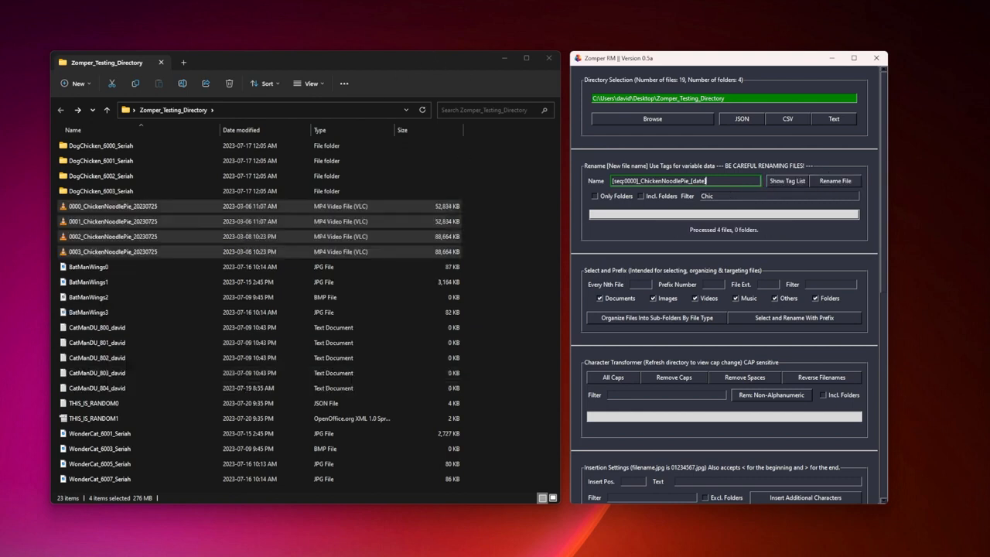
Step: Show the tag list, replace the sequence tag with [user] in the name pattern, and rename the filtered files
left_click(787, 181)
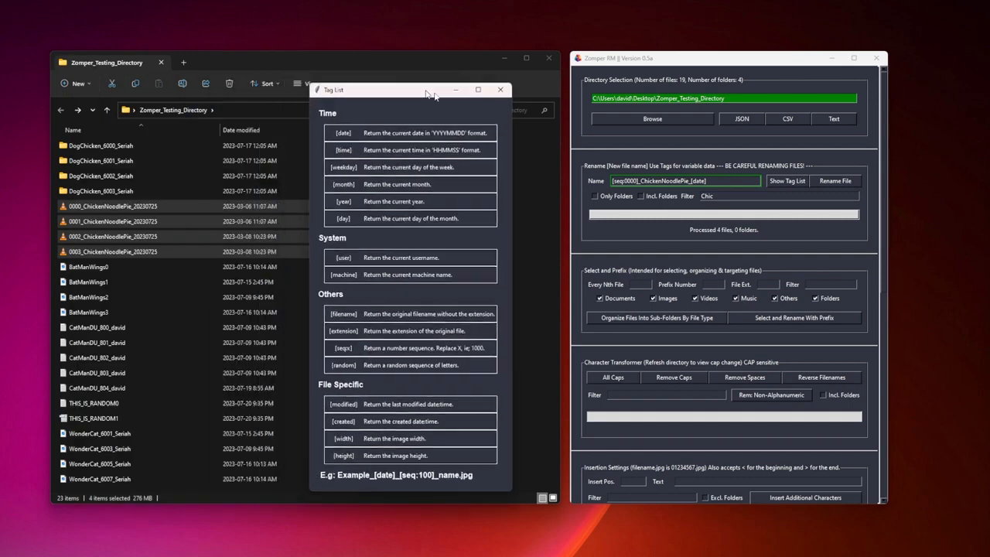
left_click_drag(430, 92, 457, 56)
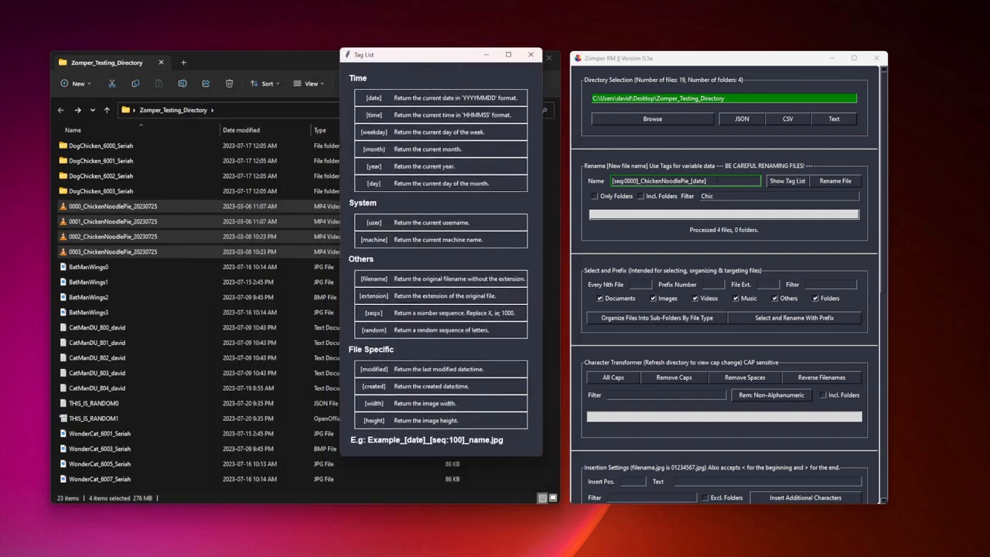
left_click_drag(637, 181, 615, 181)
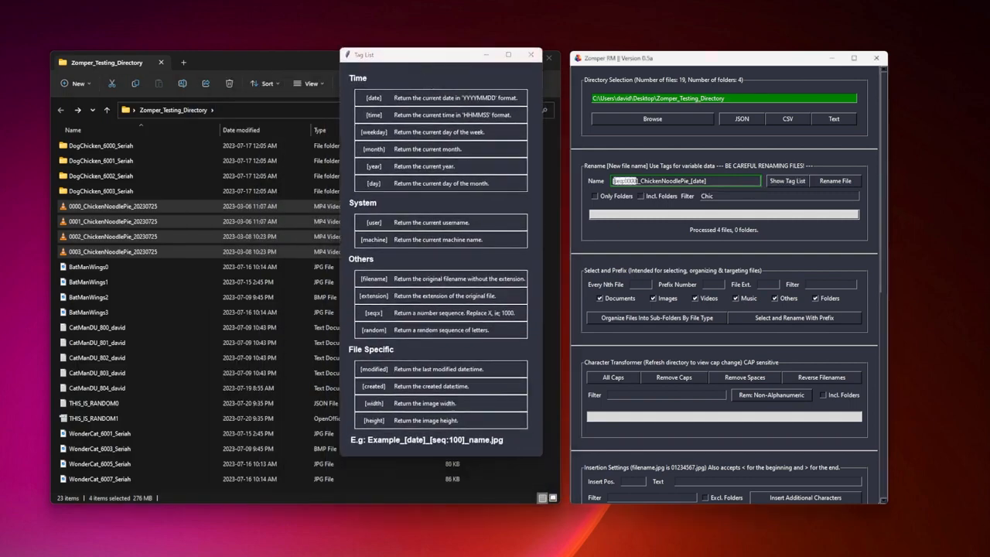
type("user")
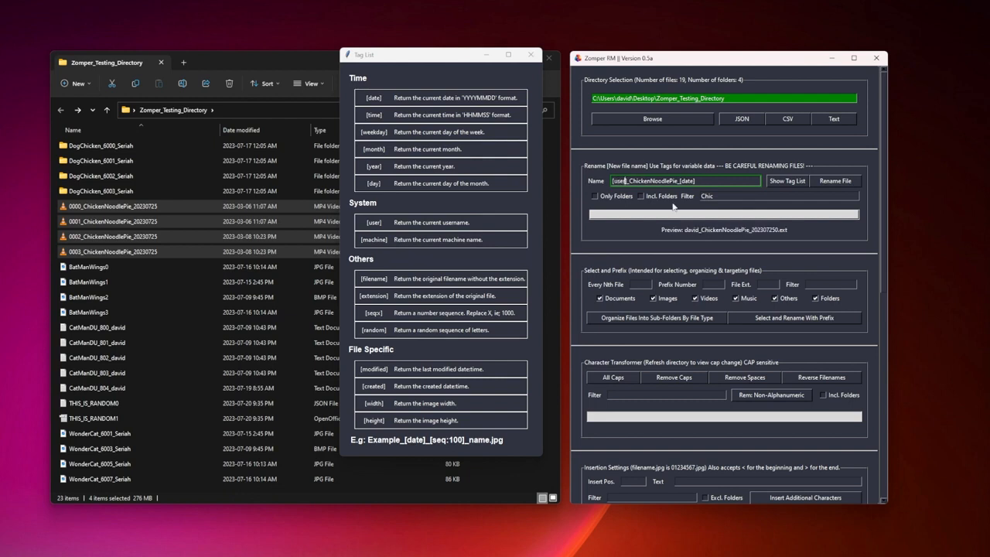
left_click(834, 181)
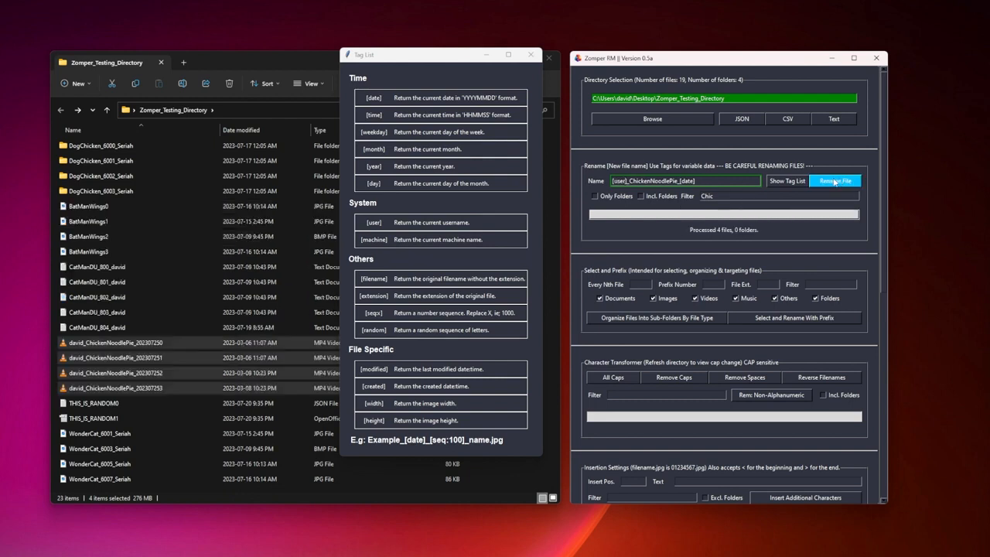
Step: Restrict renaming to folders only, clear the filter, and rename the folders with the pattern [user]_ChickenNoodlePie_[date]
left_click(594, 197)
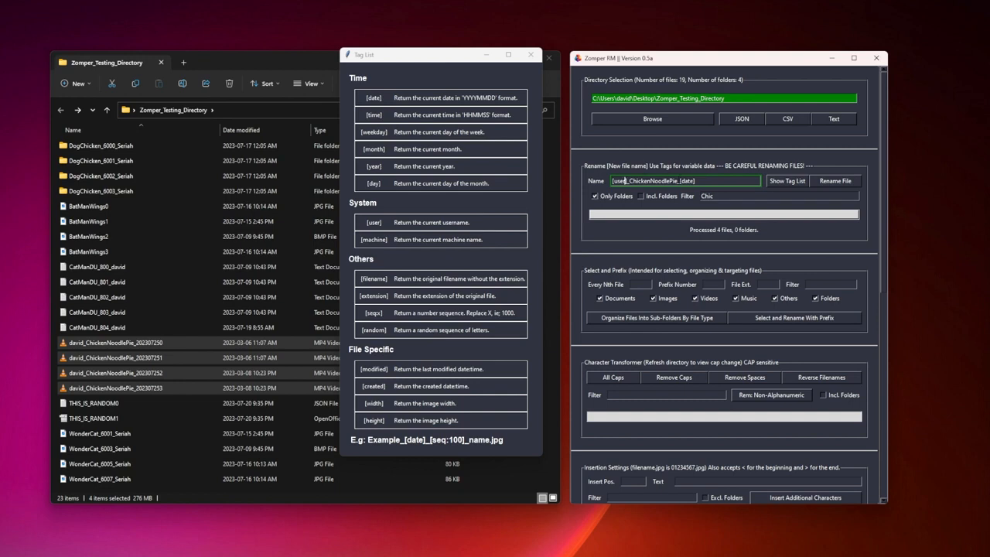
left_click(833, 181)
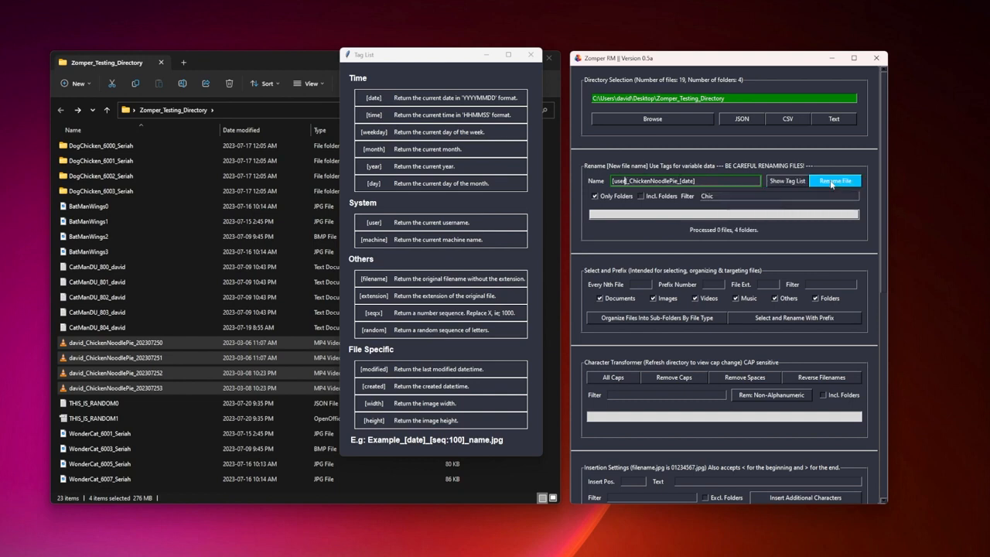
key("BackSpace")
left_click(841, 182)
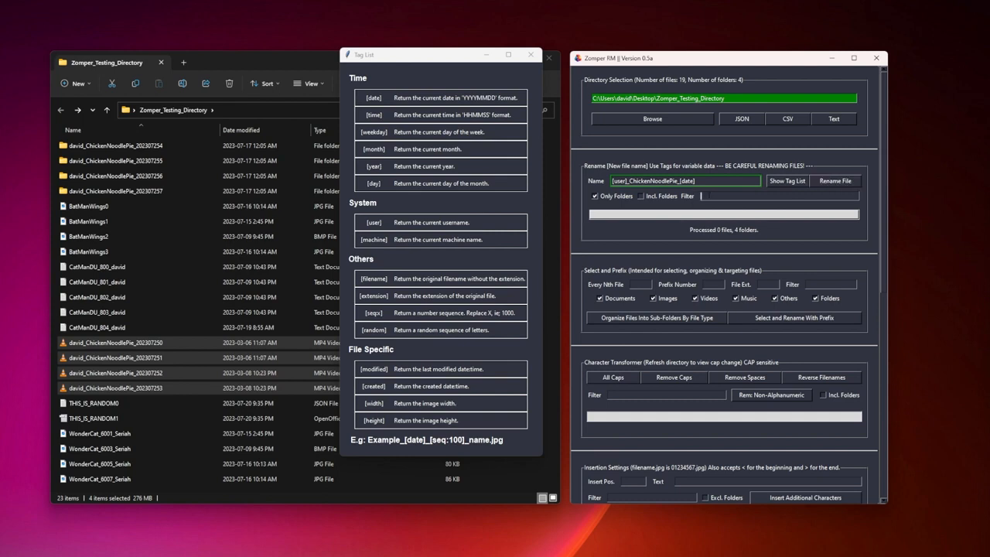
Step: Turn off folders-only renaming, rename the files matching the filter BatM as superPants, and close the tag list
left_click(705, 196)
left_click(594, 195)
left_click_drag(678, 181, 628, 181)
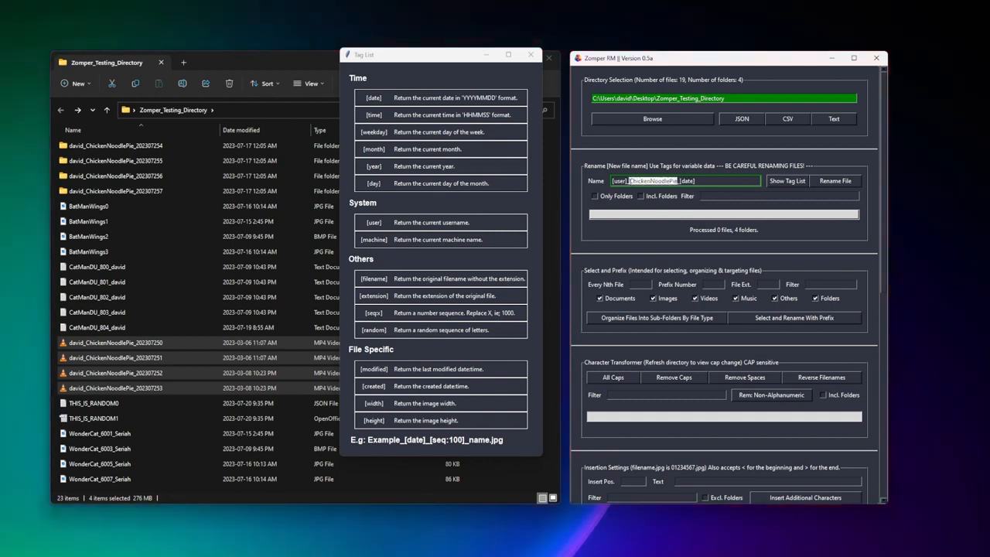
left_click(679, 181)
type("su")
key("BackSpace")
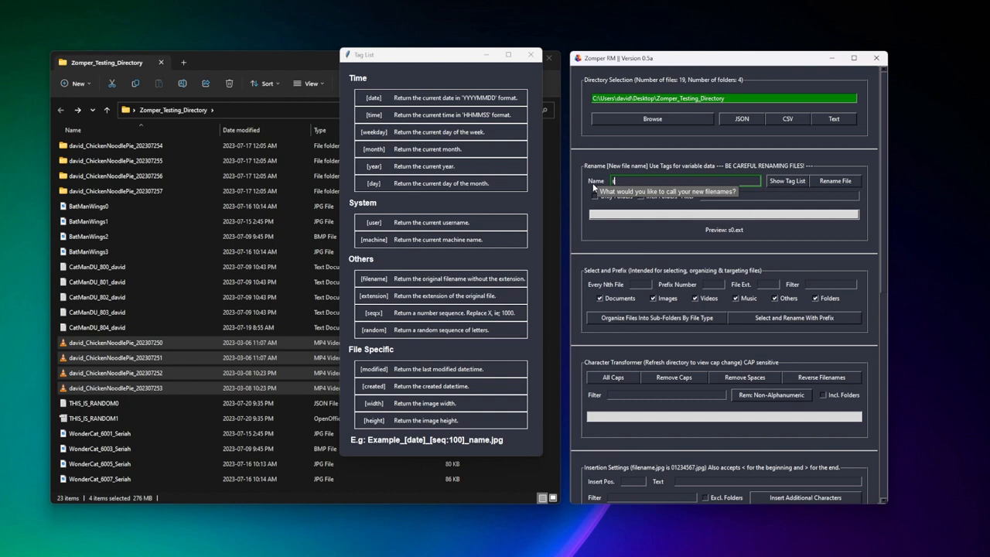
type("uperPantsBatM")
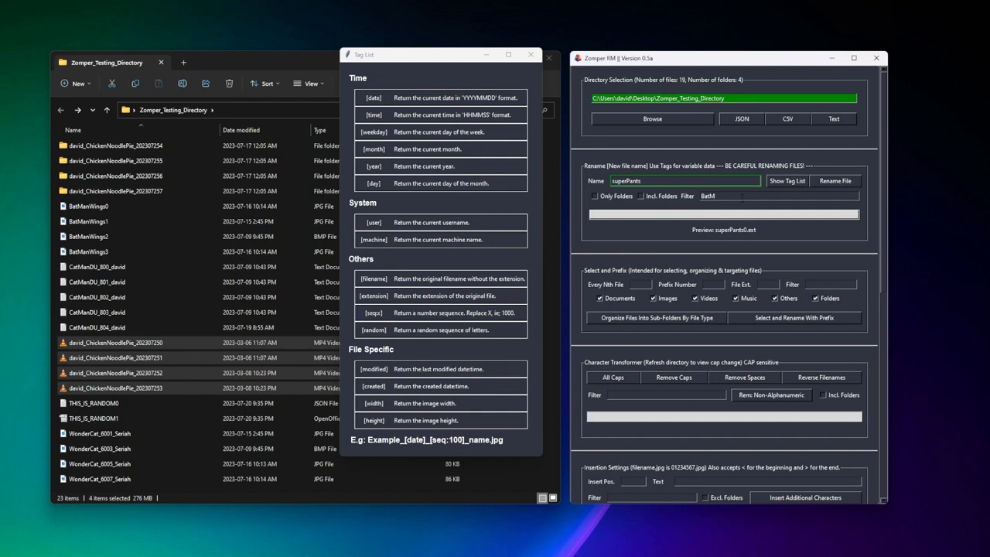
left_click(836, 184)
left_click(531, 54)
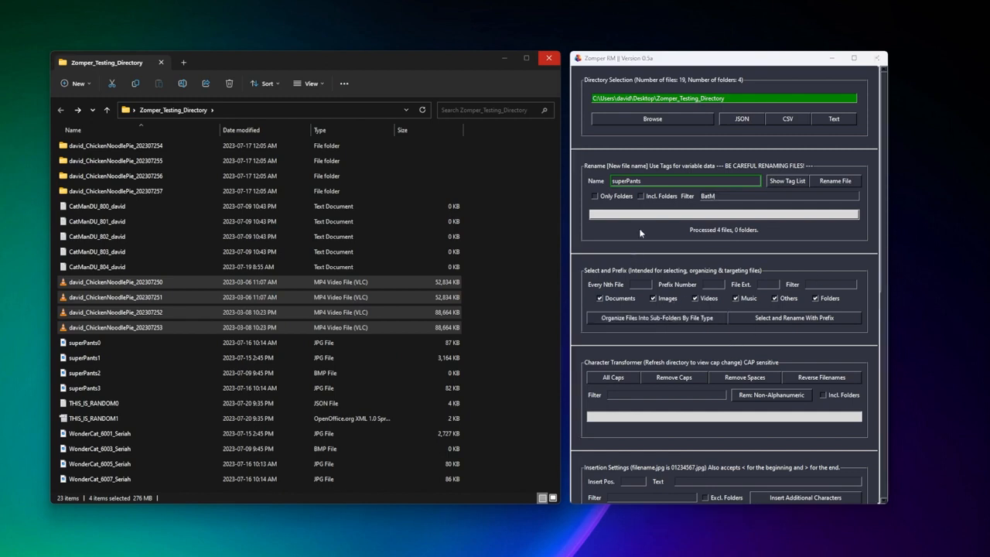
Step: Limit the selection to images only and rename the selected files with the prefix number 9000
left_click(695, 297)
left_click(740, 297)
left_click(774, 297)
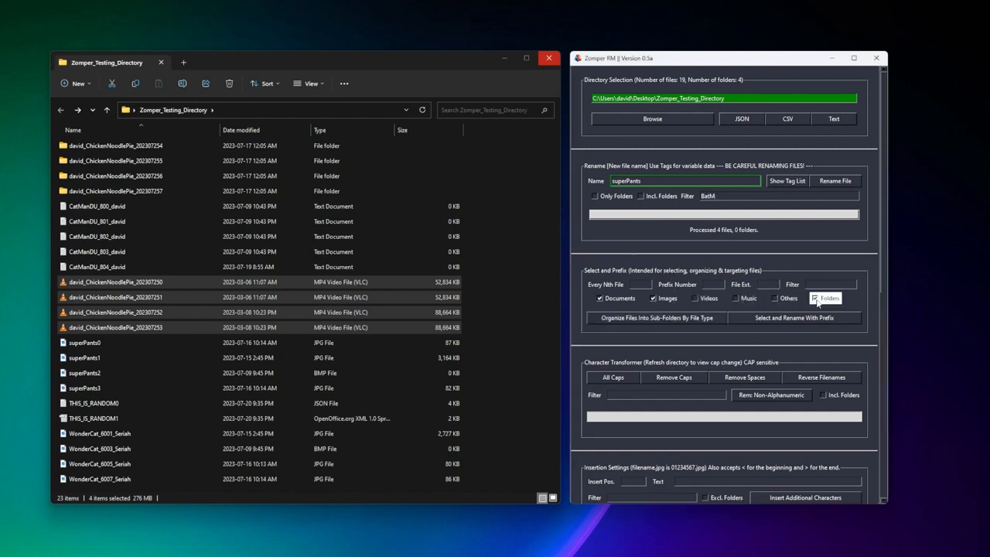
left_click(815, 297)
left_click(600, 298)
type("9000")
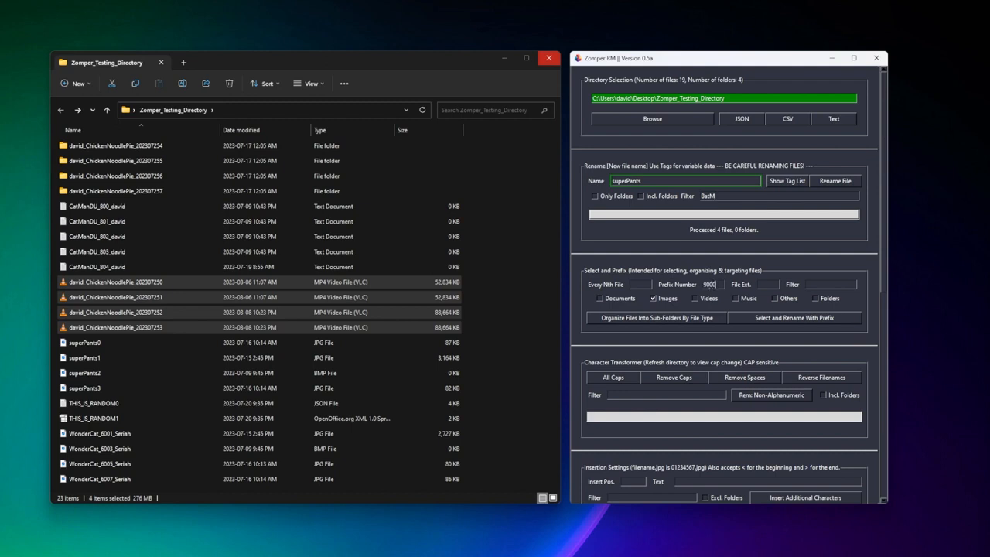
left_click(772, 320)
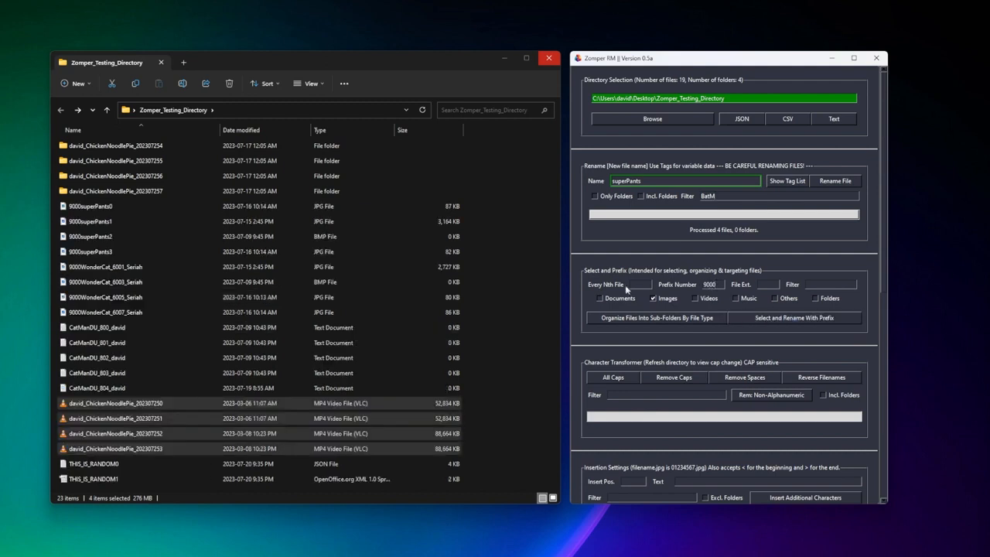
Step: Rename the files matching the filter 9000 with the pattern Image_[seq:1001]
left_click_drag(719, 196, 678, 198)
type("9000")
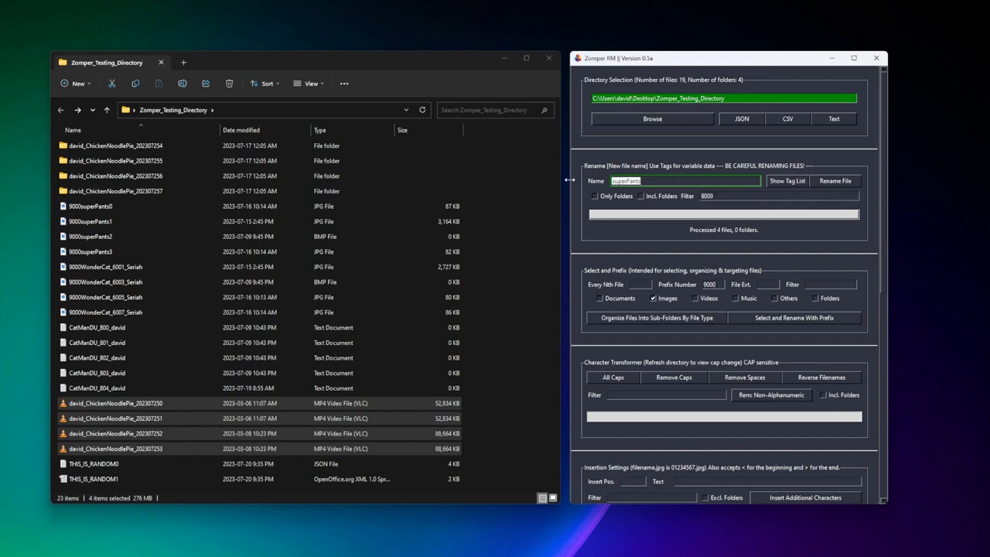
type("Image_[seq:1001]")
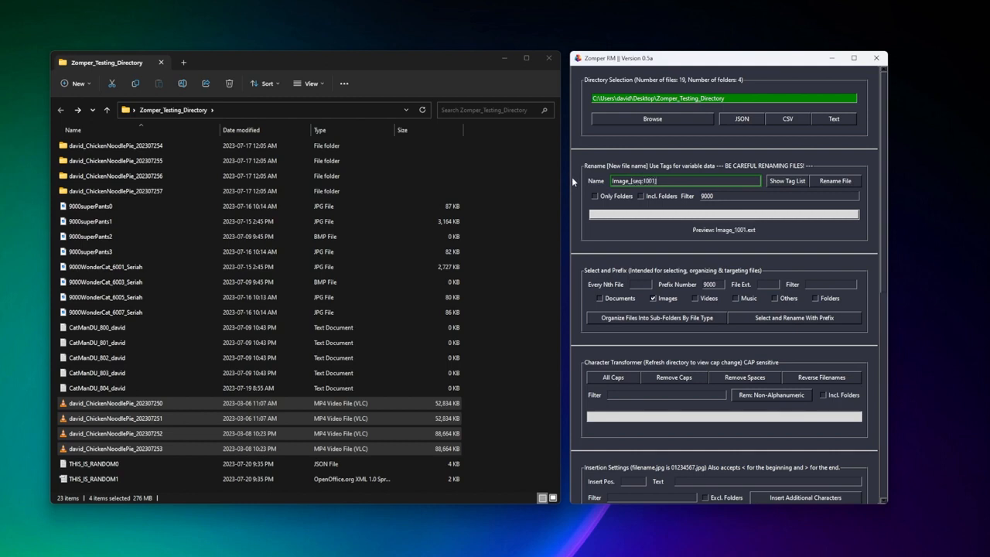
left_click(832, 181)
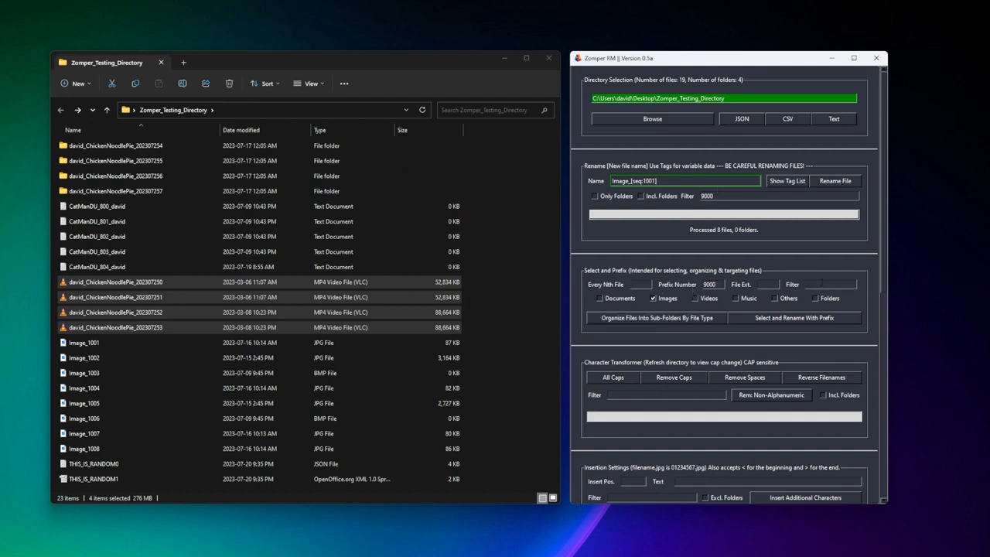
Step: Add the prefix 2000 to every 2nd image file matching the filter Image
type("Image")
left_click(816, 317)
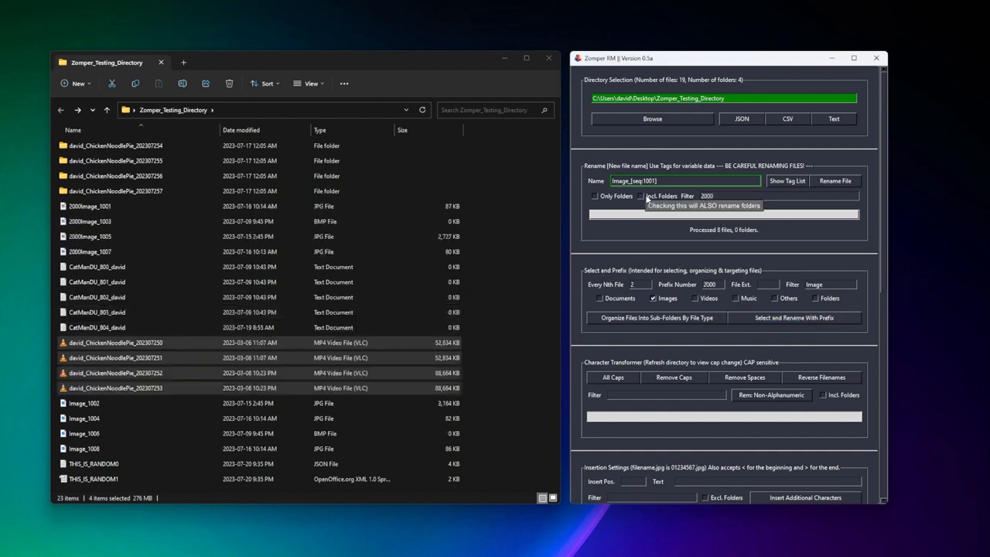
Step: Change the rename pattern to SuperWonderPants_[seq:1001] for the files filtered by 2000
left_click_drag(629, 181, 598, 183)
type("SuperPants")
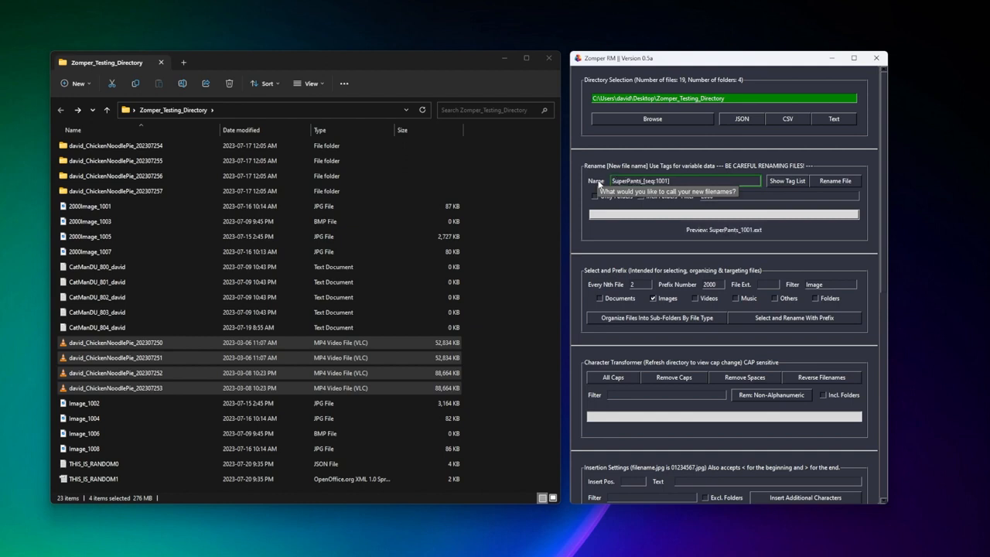
key("BackSpace")
key("BackSpace")
key("BackSpace")
key("BackSpace")
key("BackSpace")
type("WonderPant")
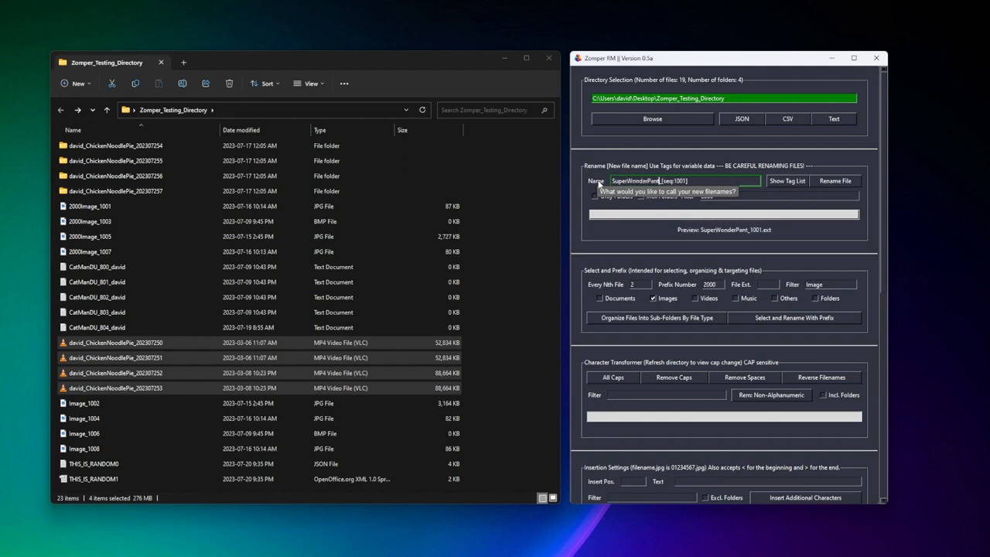
type("s")
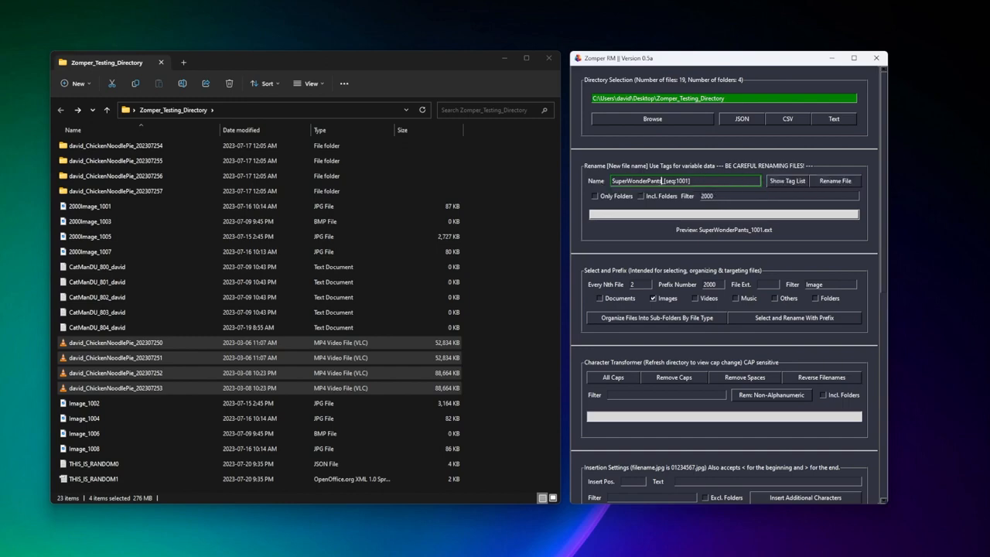
Step: Consult the tag list, add [created]_ to the front of the name pattern, rename the filtered files, and close the list
left_click(786, 180)
left_click_drag(399, 105, 462, 106)
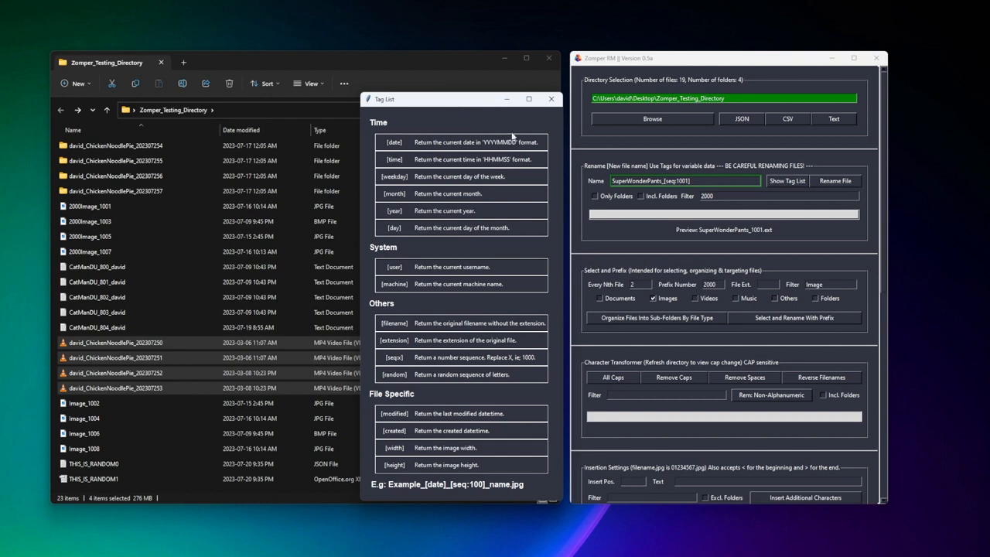
left_click(611, 180)
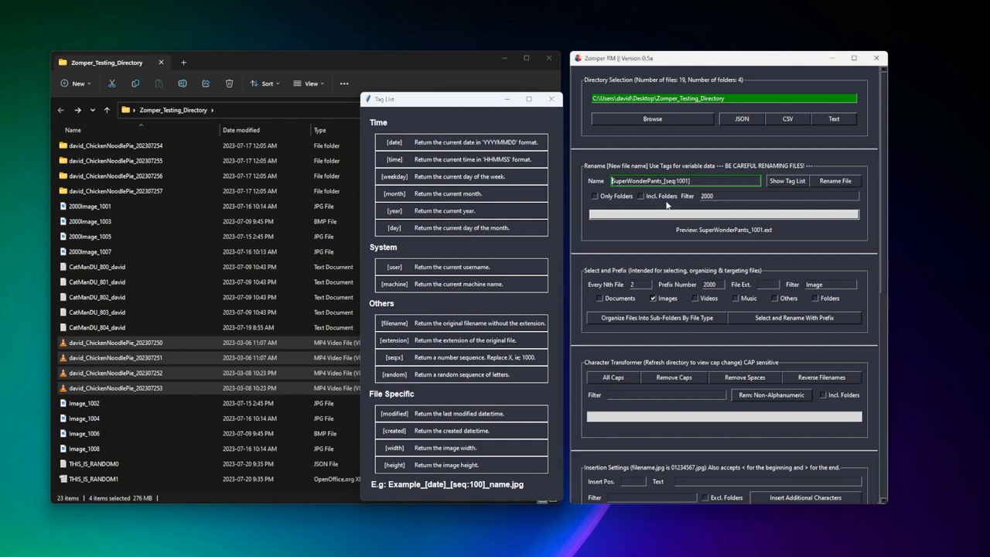
type("[created]_")
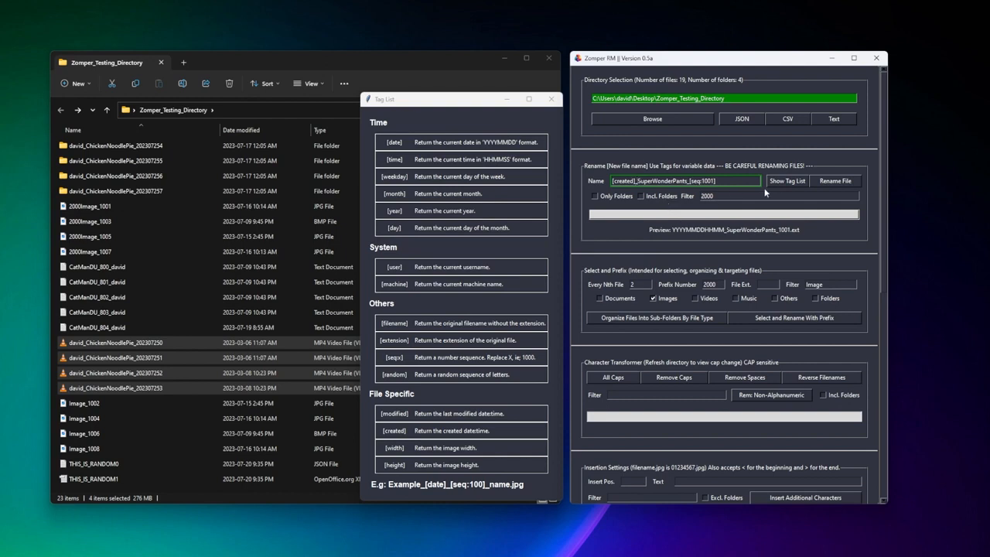
left_click(844, 185)
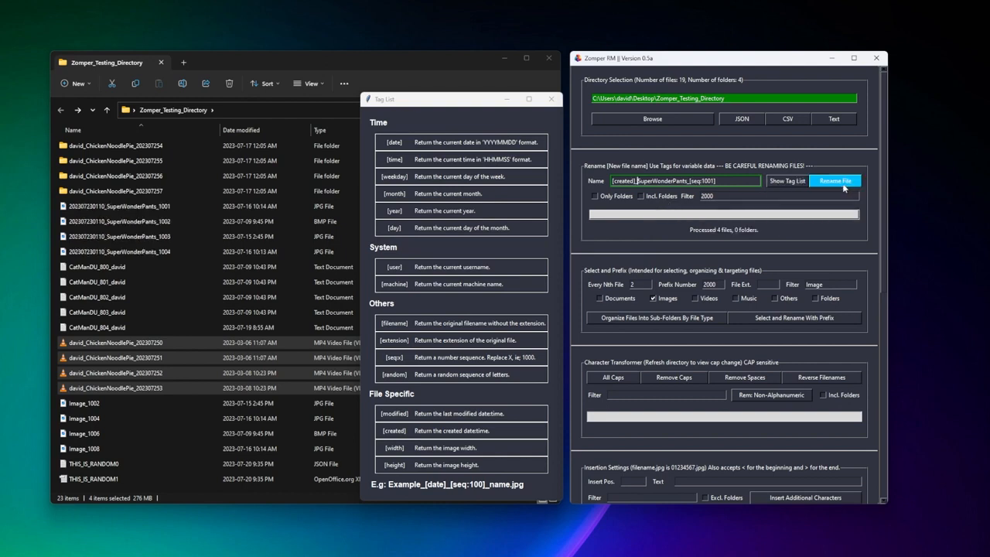
left_click(551, 100)
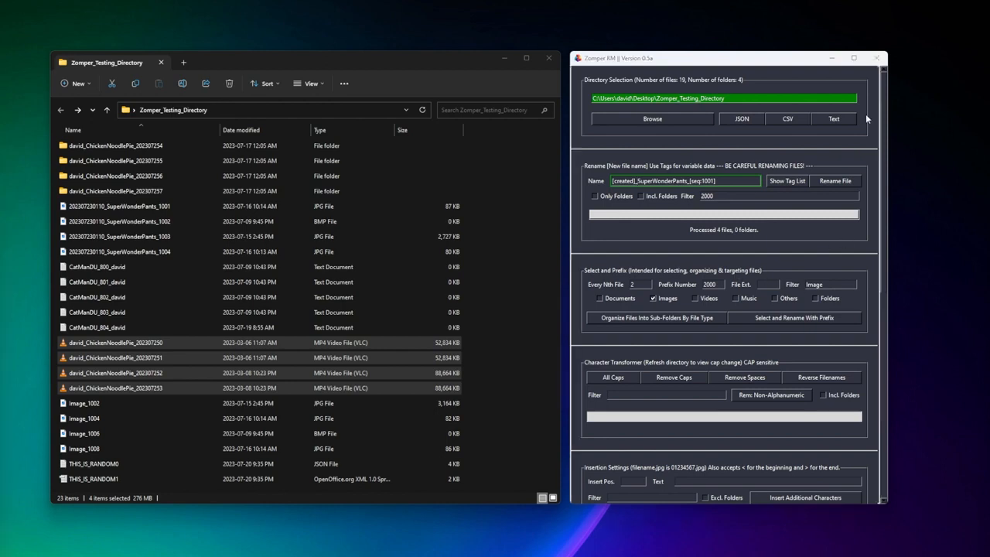
Step: Rename every file and folder to superChickenNoodle, with folders included and no filter
key("ctrl+a")
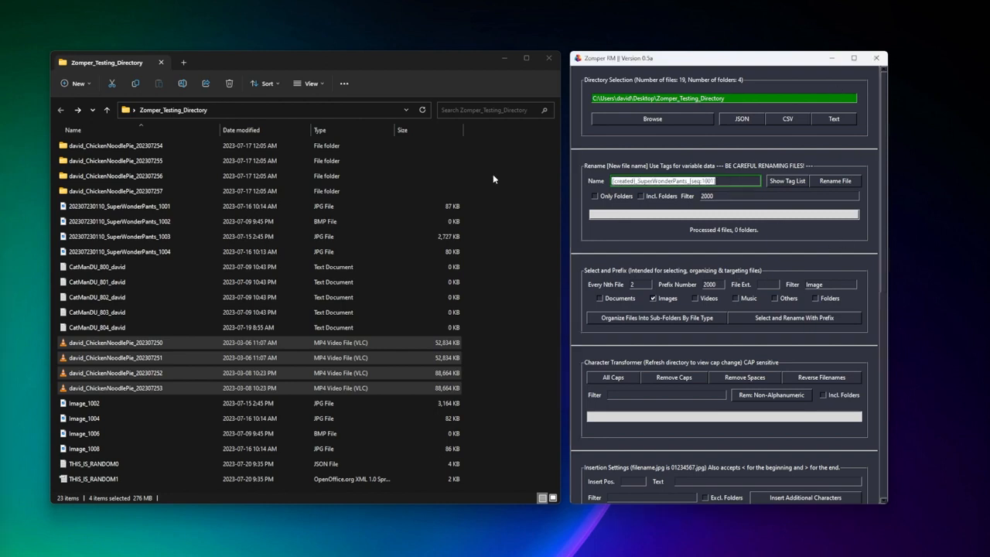
type("superChickenNoodle")
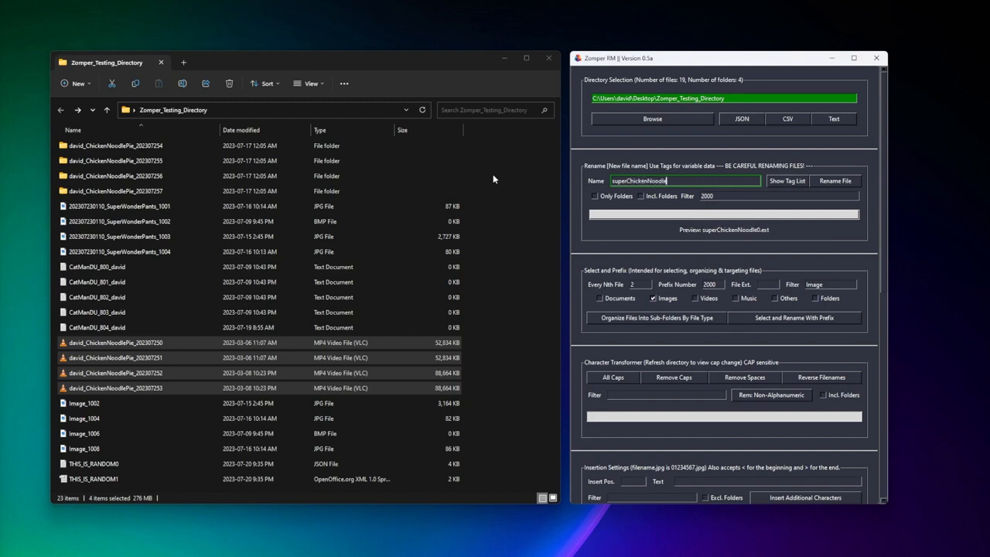
left_click(641, 197)
left_click(839, 184)
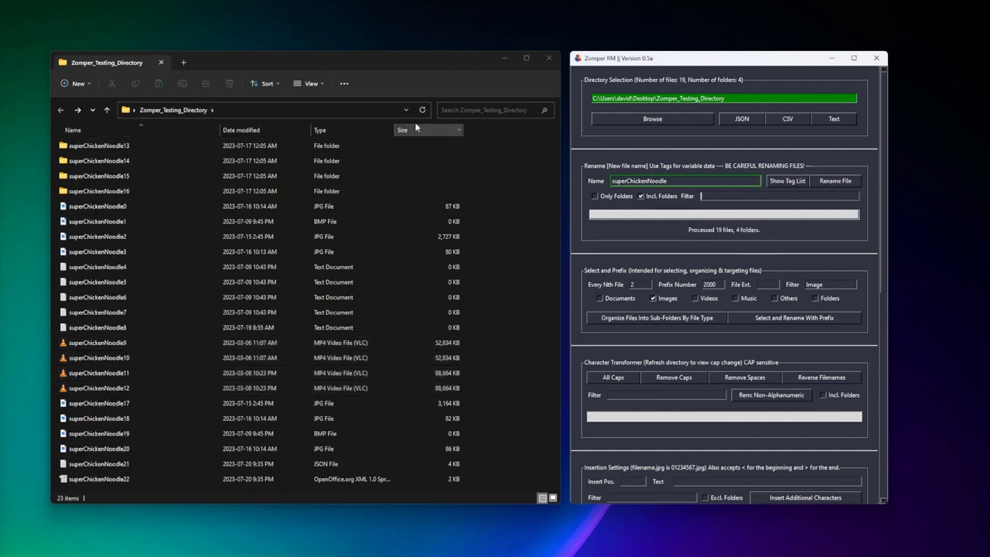
left_click_drag(501, 507, 507, 516)
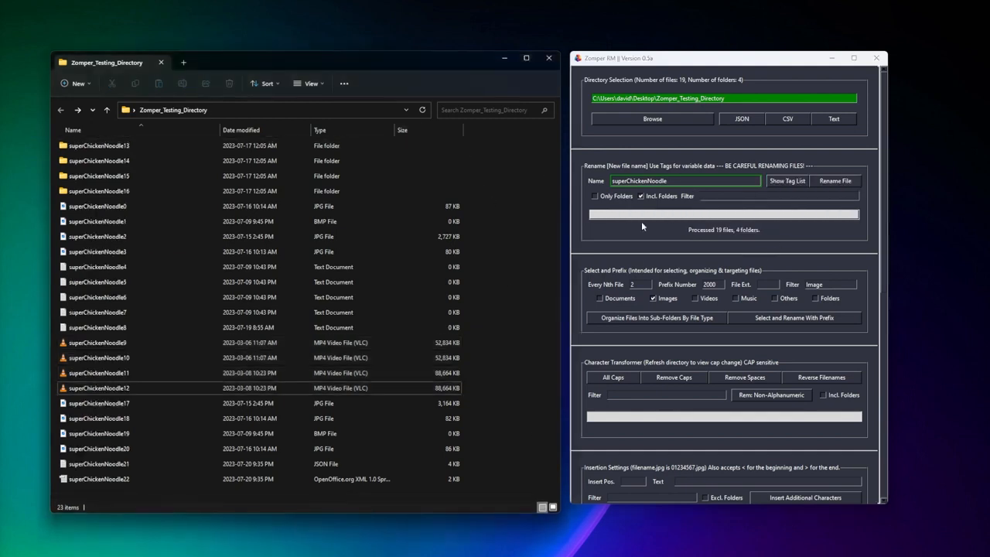
Step: Clear the every-Nth-file value and the selection filter, and add the prefix number 1000 to the image files
double_click(710, 285)
key("BackSpace")
double_click(632, 284)
key("BackSpace")
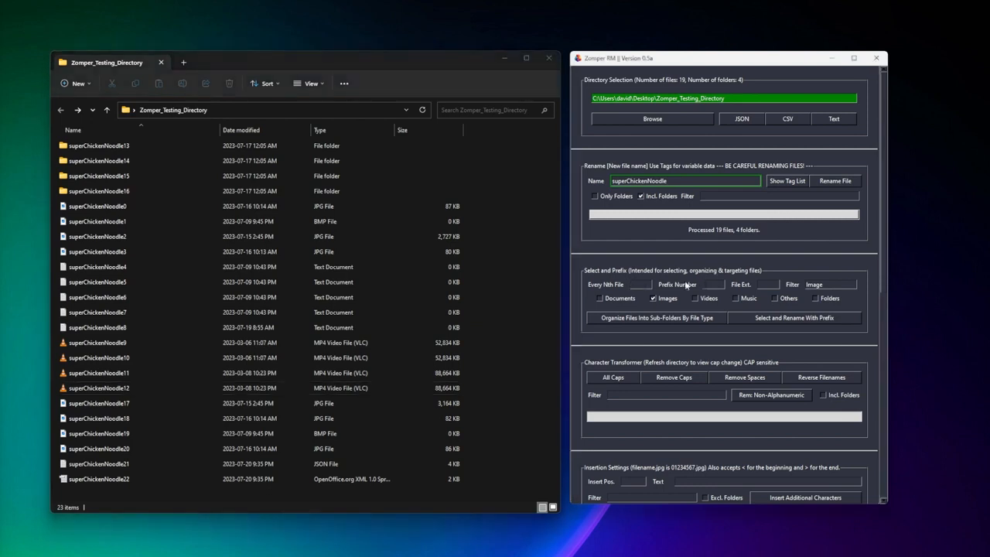
left_click(705, 285)
type("1000")
left_click_drag(831, 284, 805, 284)
key("BackSpace")
left_click(804, 318)
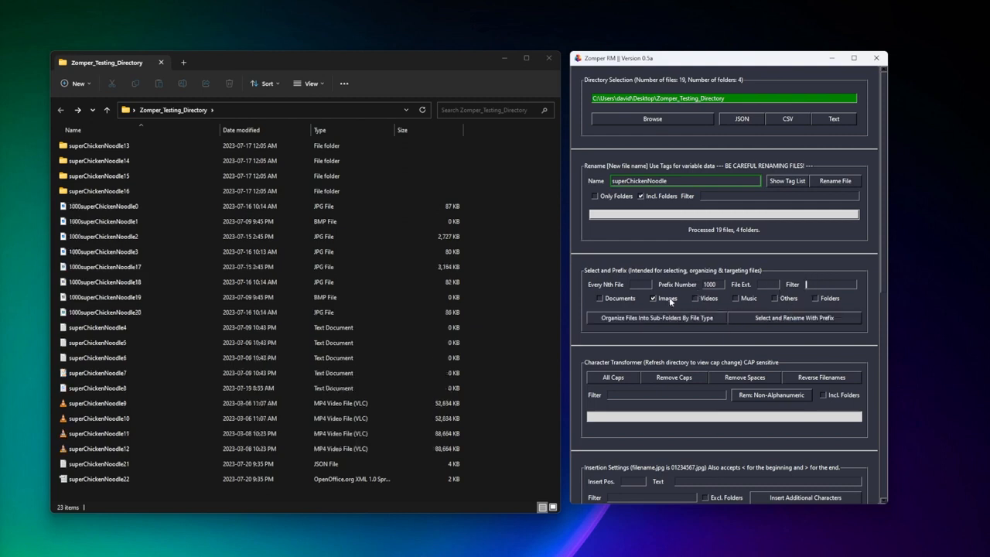
Step: Switch the selected file type from images to videos and add the prefix number 2000 to the video files
left_click(653, 298)
left_click(695, 298)
left_click(778, 321)
left_click(821, 284)
left_click_drag(708, 284, 699, 286)
type("2")
left_click(789, 321)
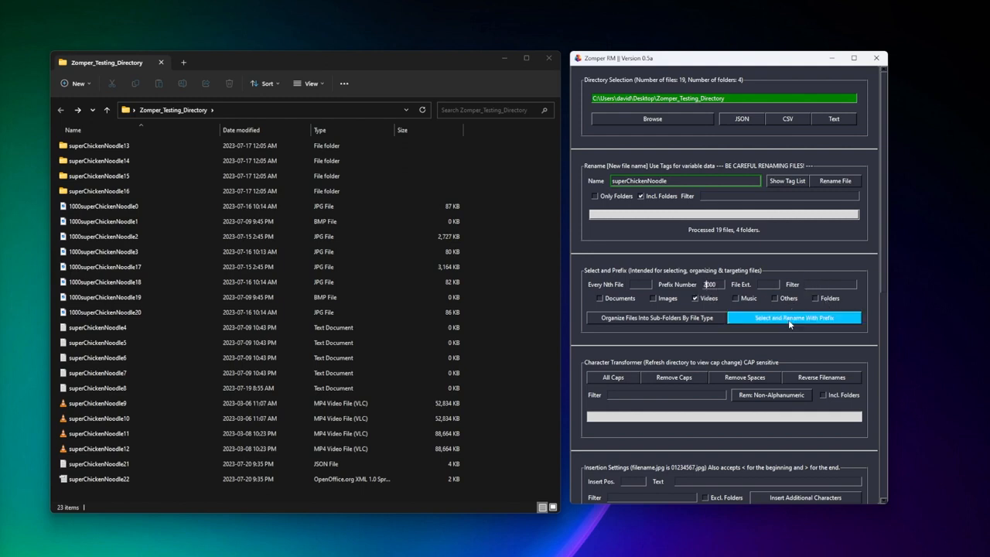
Step: Switch the selected file type to documents and add the prefix number 3000 to the document files
left_click_drag(717, 285, 700, 284)
type("3000")
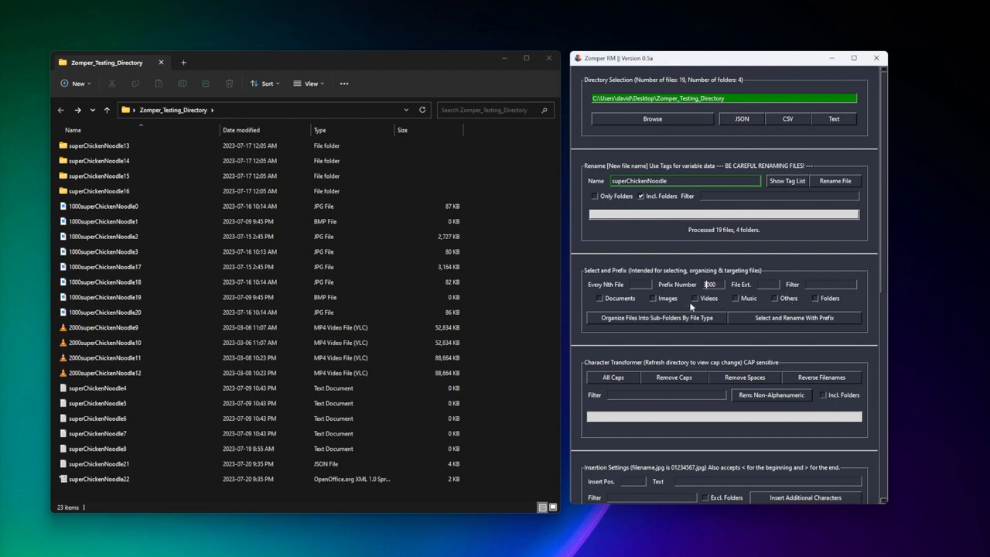
left_click(599, 297)
left_click(813, 323)
Step: Switch the selected type from documents to others and add the prefix number 4000 to those files
left_click_drag(707, 285, 693, 287)
type("4")
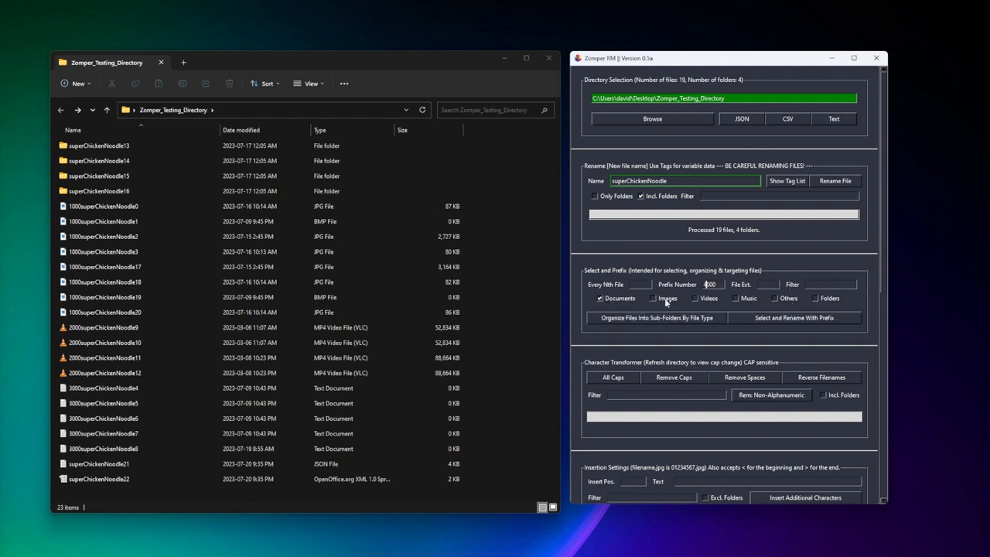
left_click(623, 299)
Step: Switch the selected type to folders and add the prefix number 5000 to the folders
left_click(815, 298)
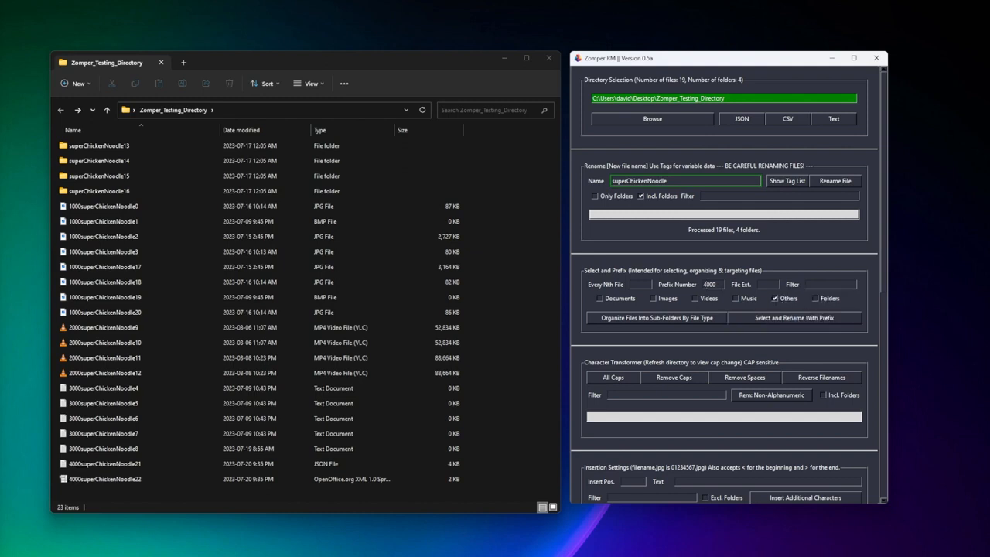
left_click_drag(707, 284, 685, 286)
type("5")
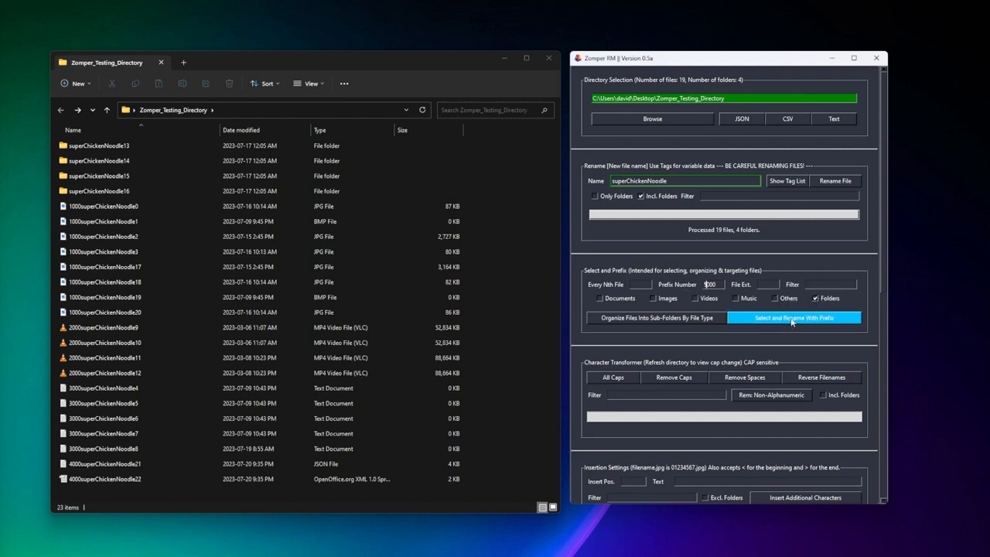
left_click(791, 316)
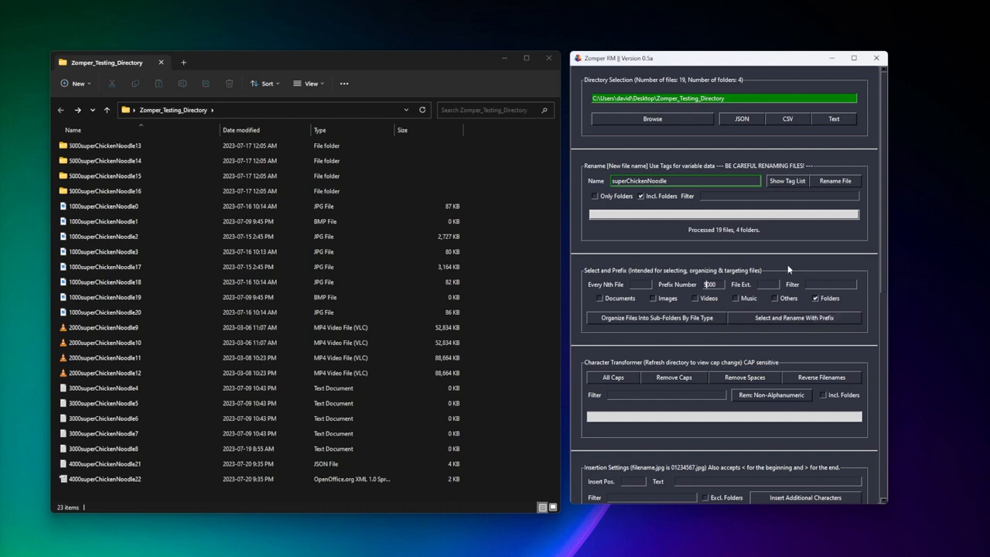
Step: Exclude folders from renaming and rename the files matching the filter 1000 as Images
left_click(718, 197)
type("1000")
left_click_drag(680, 182, 559, 185)
type("Images")
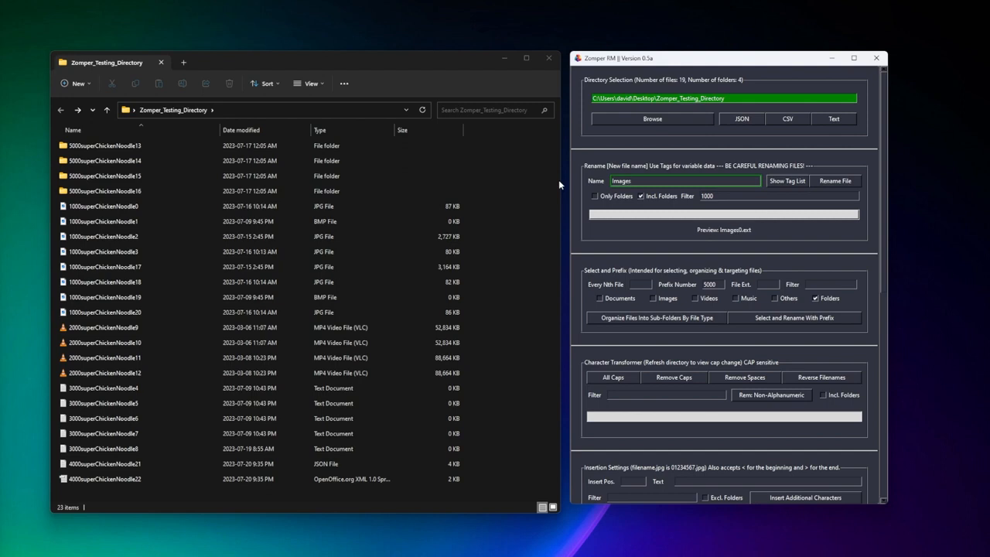
left_click(640, 195)
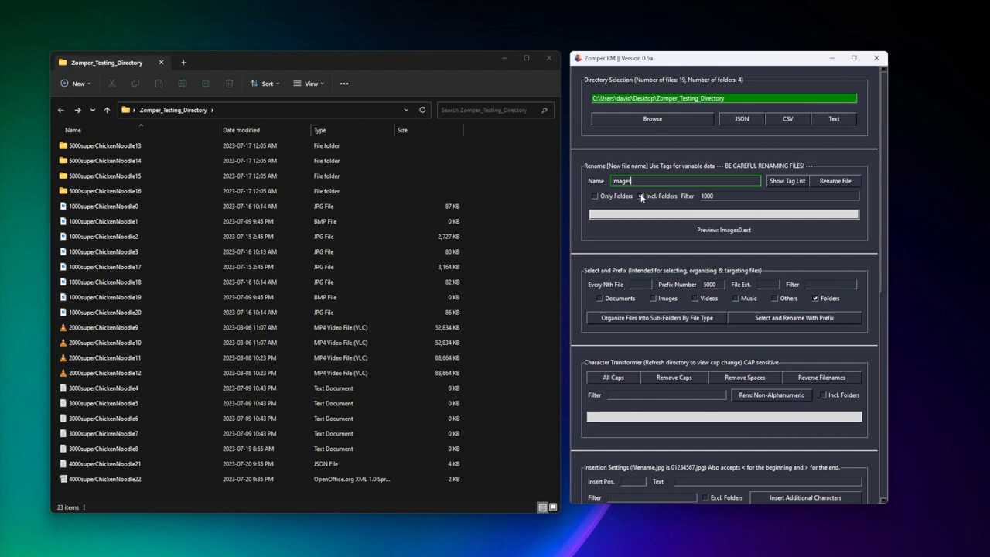
left_click(833, 182)
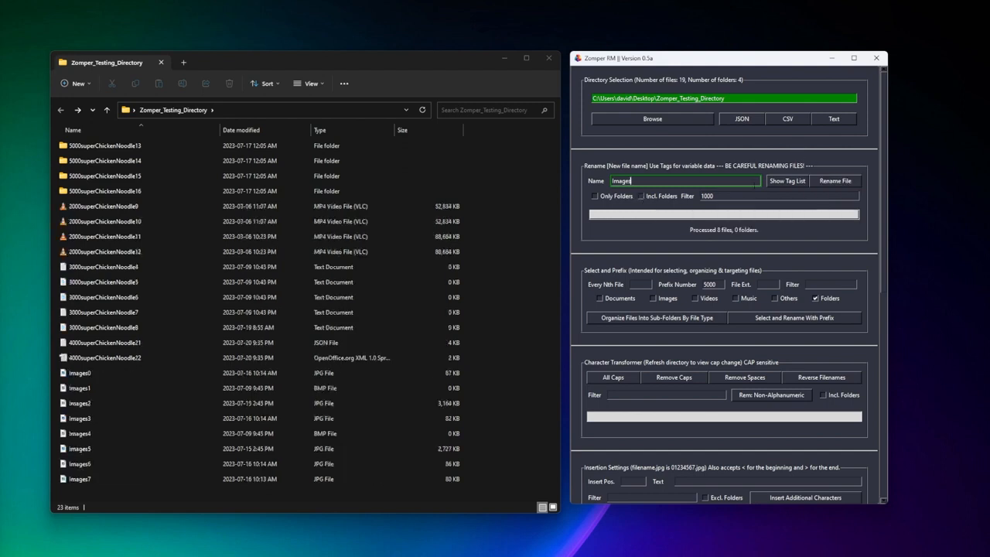
Step: Change the rename filter to 2000 and rename the matching files as videos
left_click(701, 195)
type("2")
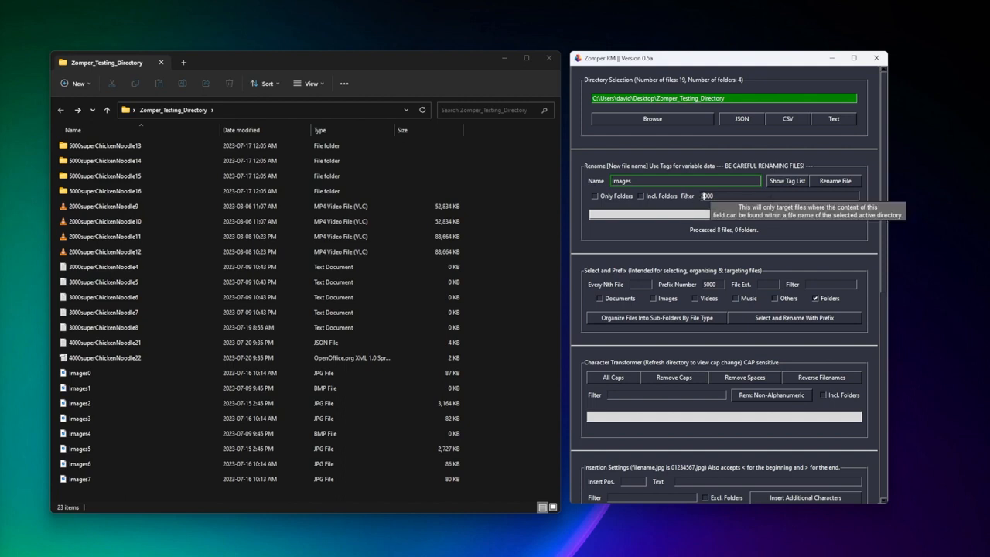
left_click_drag(633, 181, 570, 181)
type("videos")
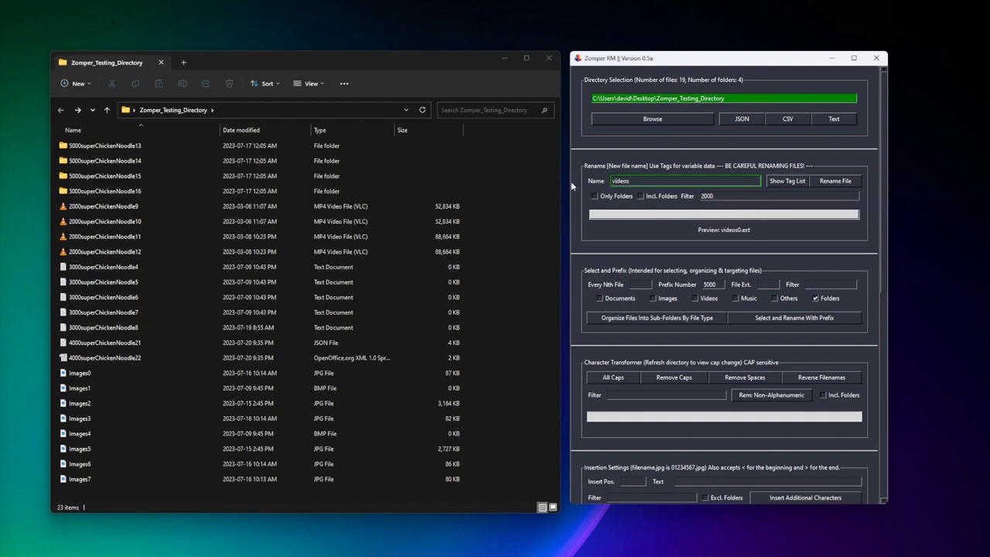
left_click(848, 182)
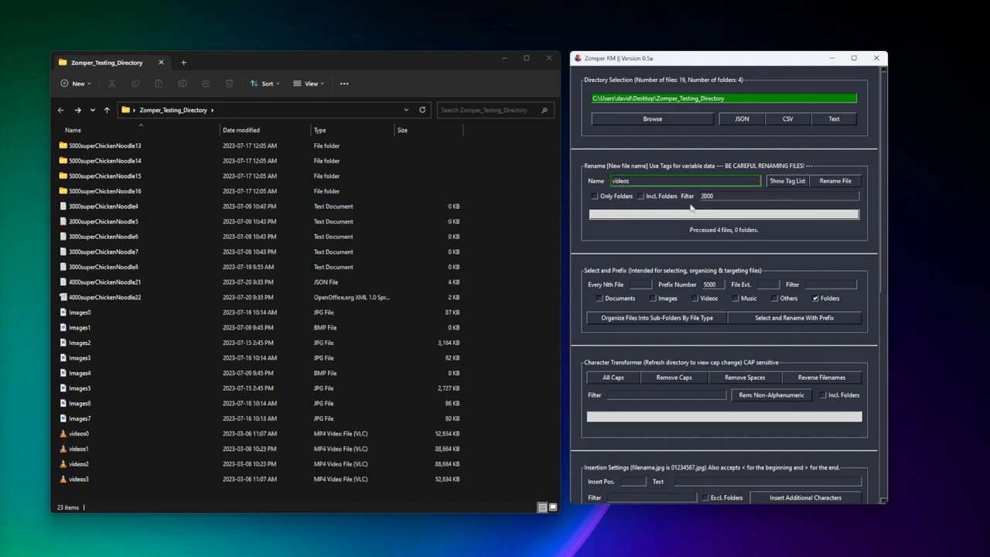
Step: Change the rename filter to 3000 and rename the matching files as documents
key("Delete")
type("3")
left_click_drag(634, 181, 584, 184)
type("documents")
left_click(835, 181)
Step: Change the rename filter to 4000 and rename the matching files as Misc
type("4")
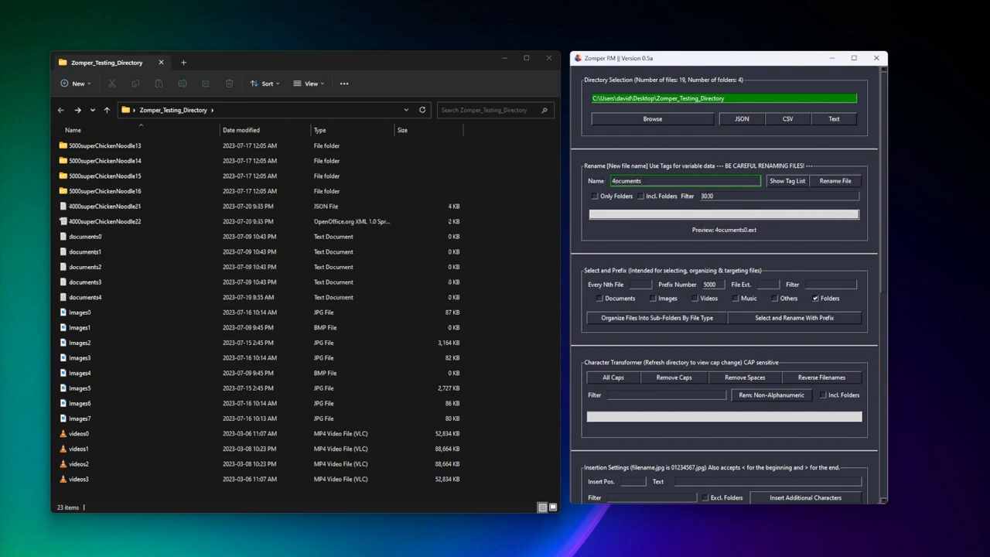
key("Delete")
key("Delete")
key("Delete")
left_click_drag(635, 181, 594, 184)
type("Misc")
type("4")
left_click(847, 182)
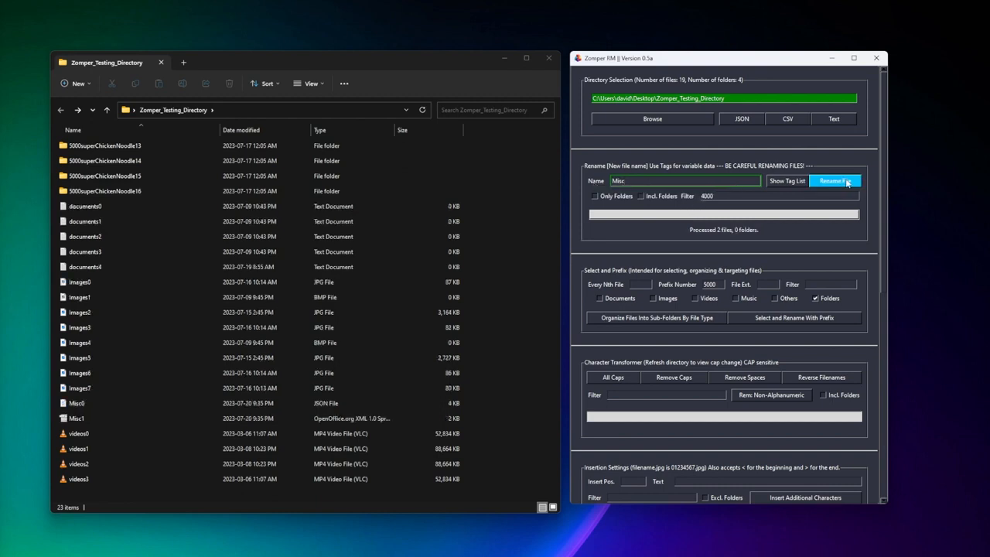
Step: Change the rename filter to 5000, include folders, and rename the matching folders as Folders
double_click(618, 180)
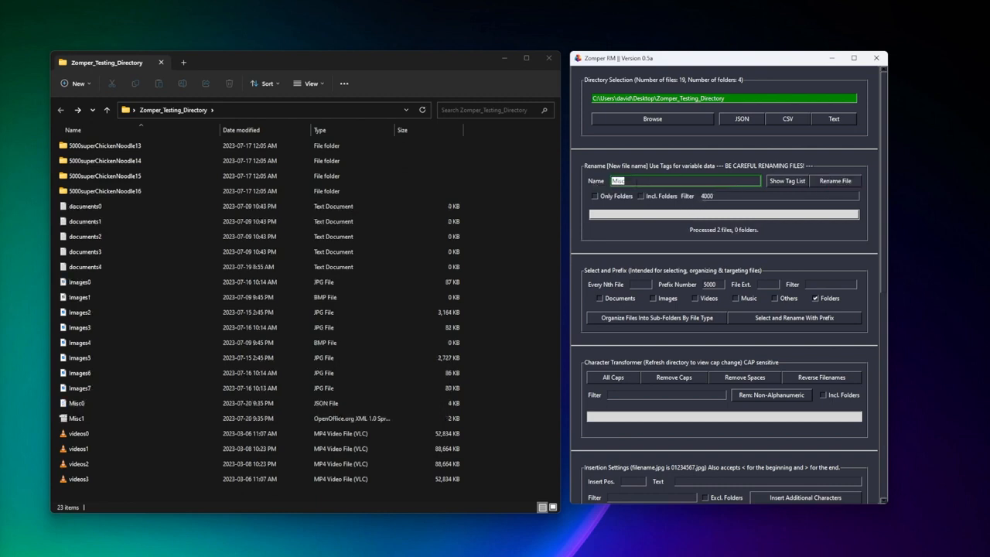
type("Folders")
key("BackSpace")
type("5")
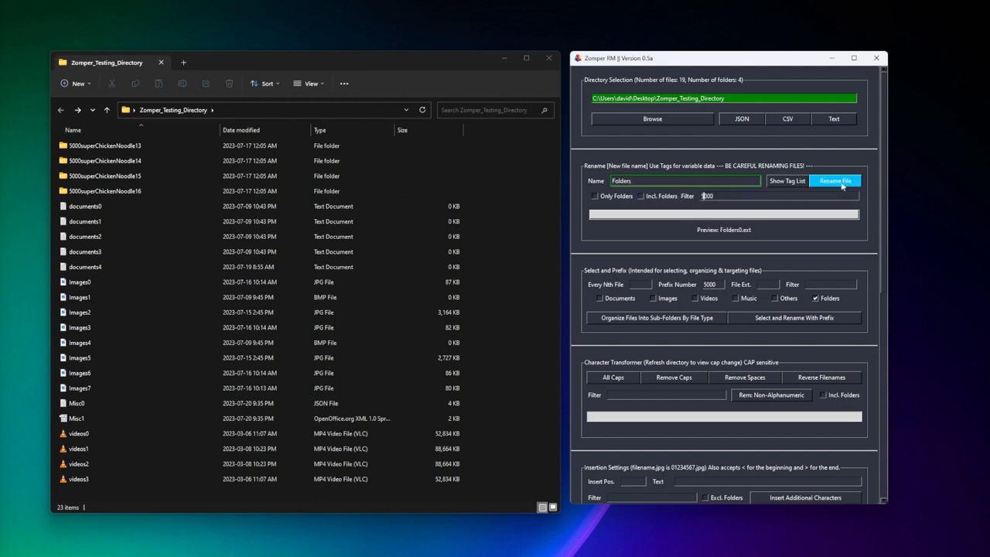
left_click(641, 196)
left_click(835, 182)
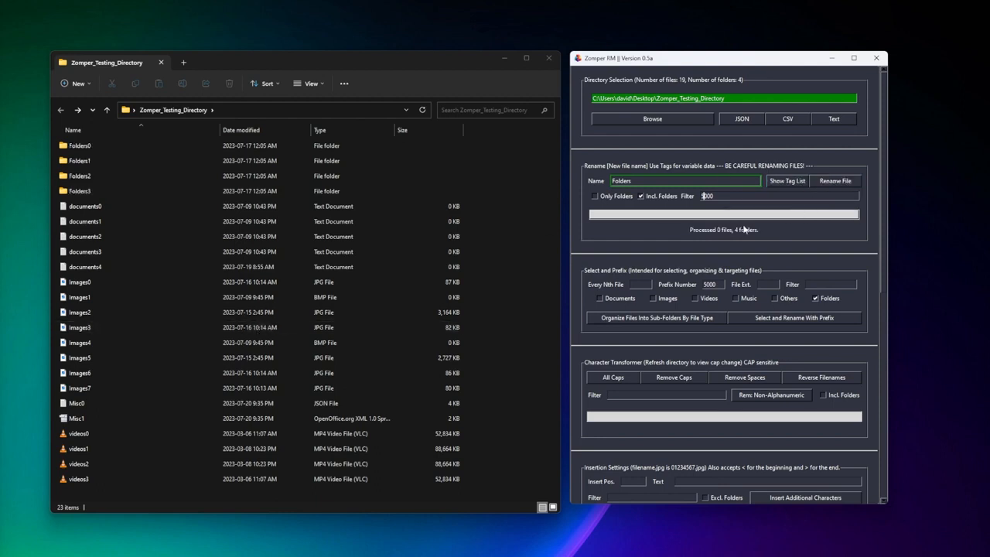
Step: Clear the filter of the rename section
left_click_drag(718, 196, 687, 198)
key("BackSpace")
type("Image")
left_click_drag(720, 196, 689, 198)
key("BackSpace")
Step: Configure the prefix selection for every 2nd file with filter Image and prefix number 400
left_click(821, 285)
type("Image")
left_click(639, 285)
type("3")
left_click_drag(710, 284, 692, 285)
type("4")
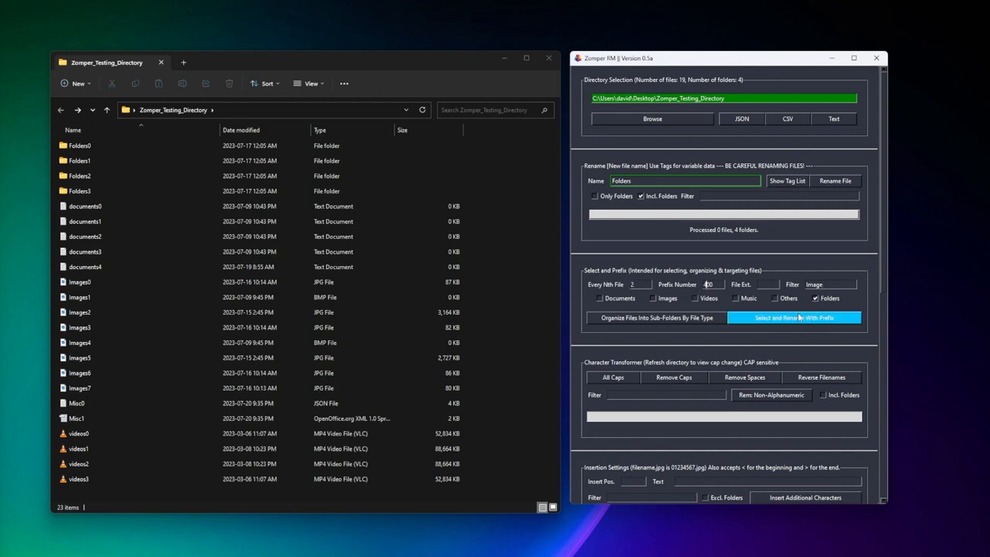
Step: Include documents, images, videos, music, others and folders in the selection, and apply the number prefix
left_click(815, 298)
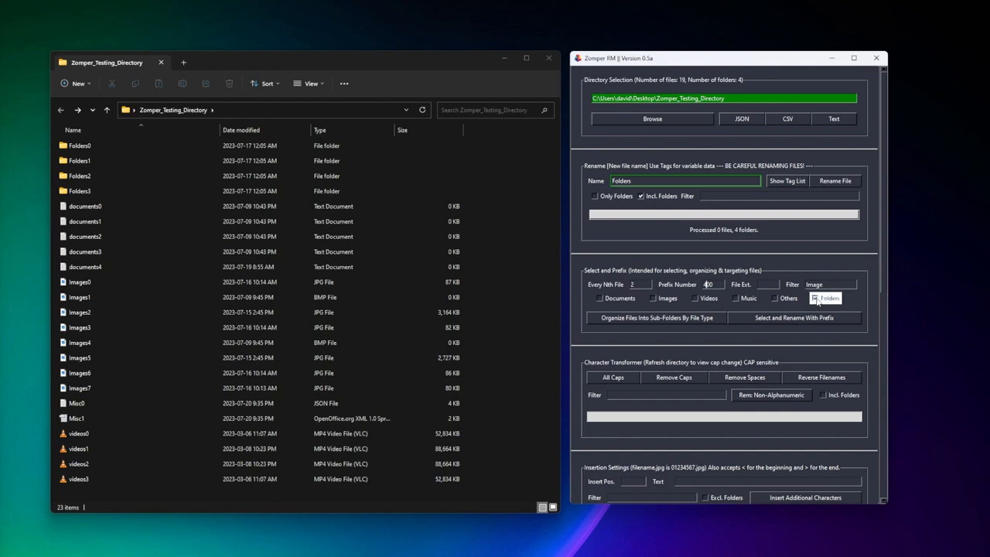
left_click(606, 300)
left_click(655, 298)
left_click(700, 298)
left_click(818, 299)
left_click(813, 318)
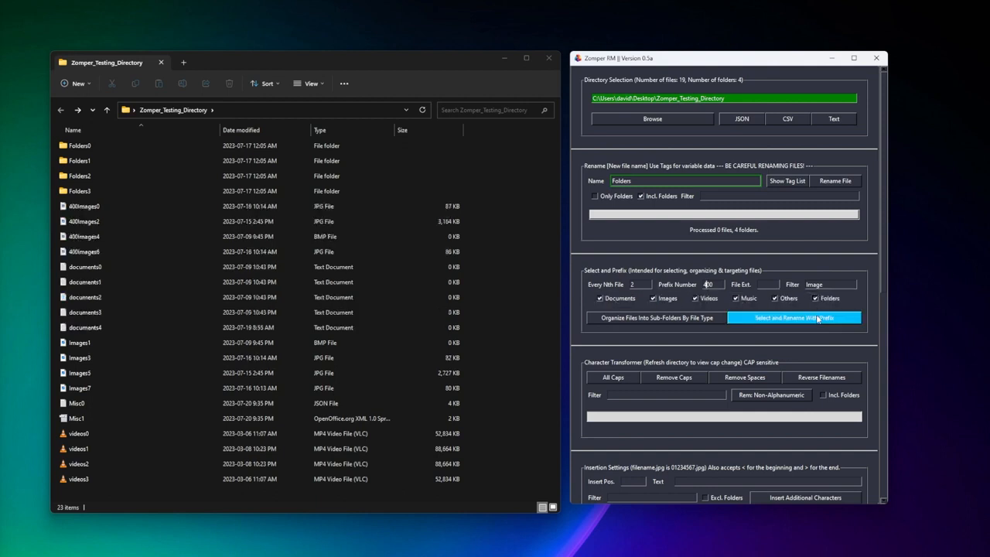
Step: Set the rename filter to 400 and rename the matching files as OtherImages
left_click(722, 197)
type("400")
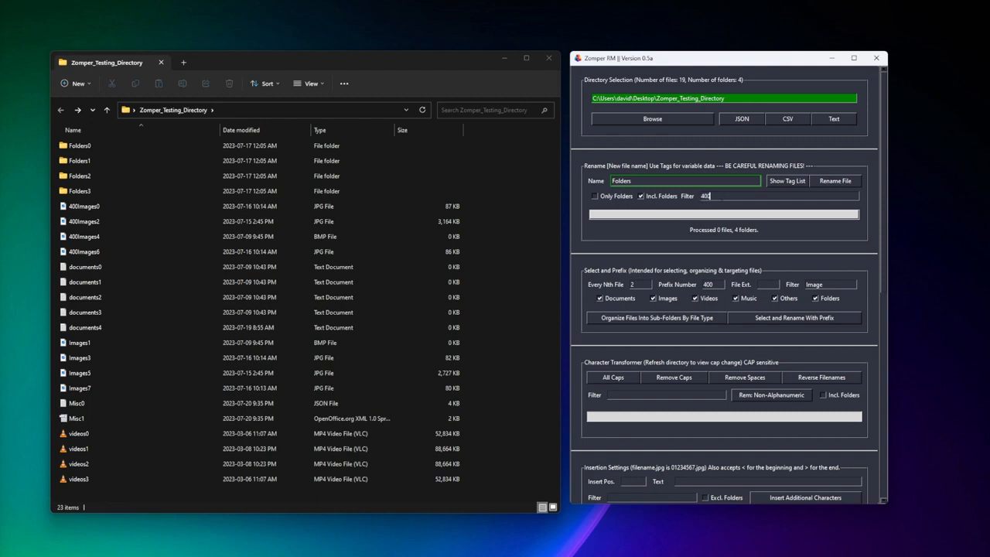
left_click_drag(640, 180, 595, 184)
type("OtherImages")
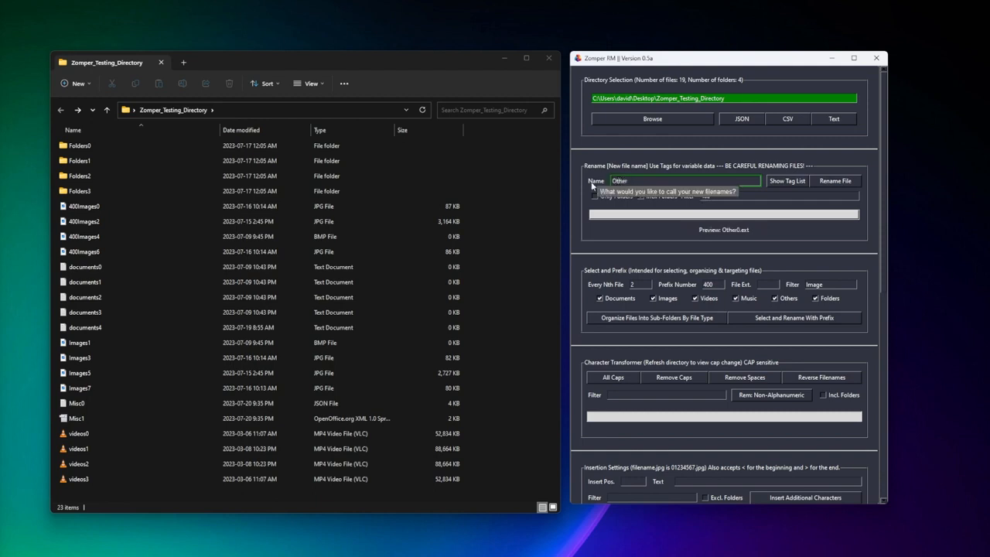
left_click(840, 181)
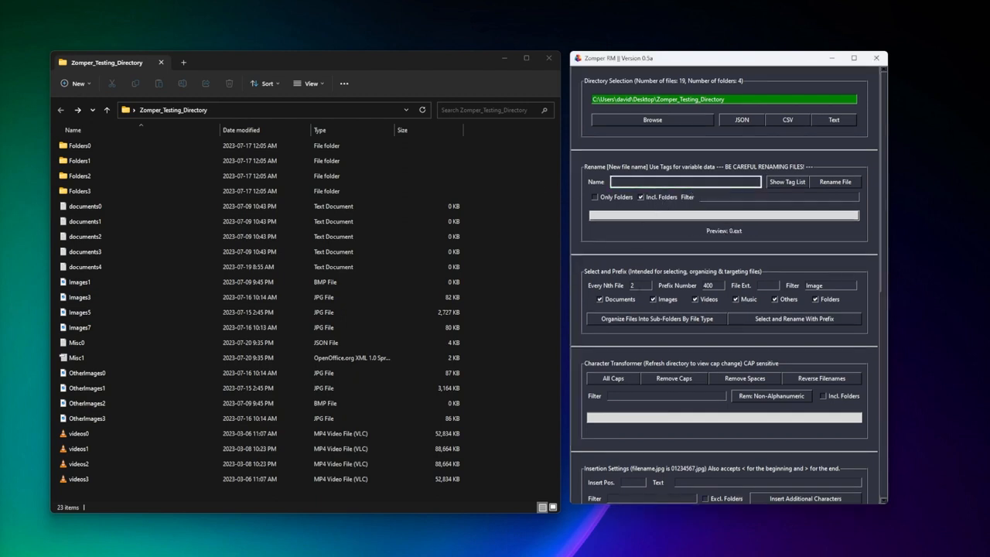
Step: Clear the rename fields, the nth-file interval and the prefix filter, and prefix all txt files with 4000
key("BackSpace")
left_click_drag(716, 286, 670, 287)
key("BackSpace")
left_click_drag(826, 285, 782, 291)
key("BackSpace")
type("4000")
left_click(804, 323)
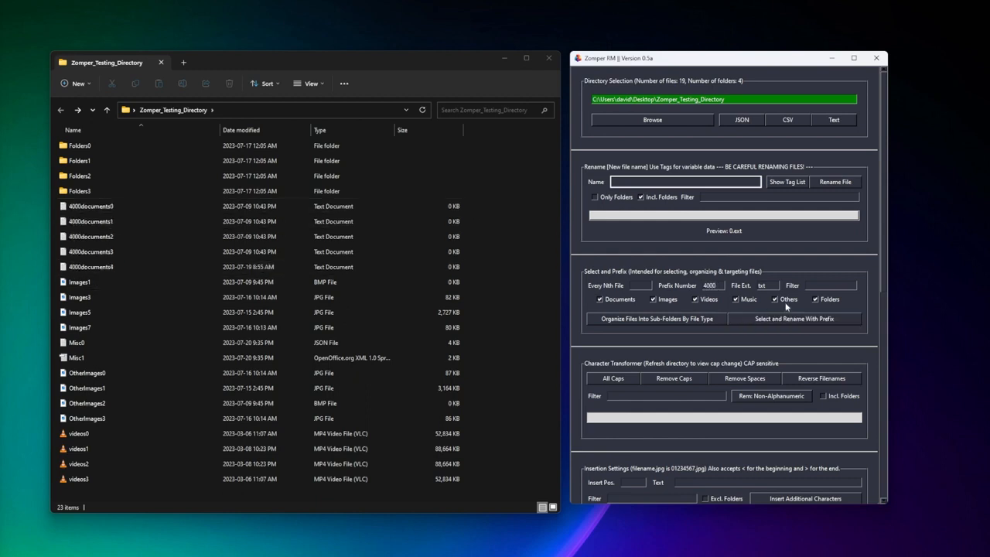
Step: Set the rename filter to 4000 and the new file name to SupermanWithPants_[seq:7000]
type("4000")
left_click(669, 182)
type("Superman")
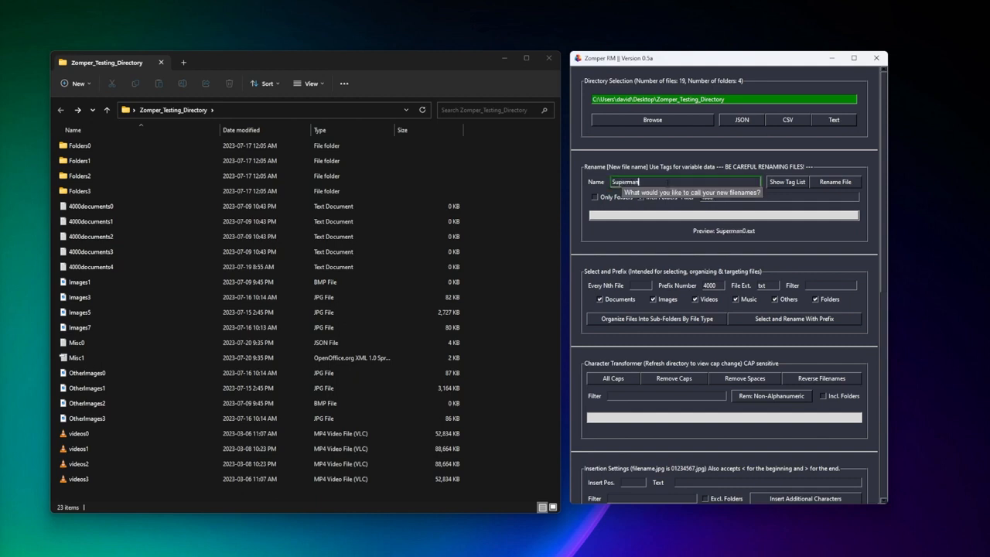
type("WithPants")
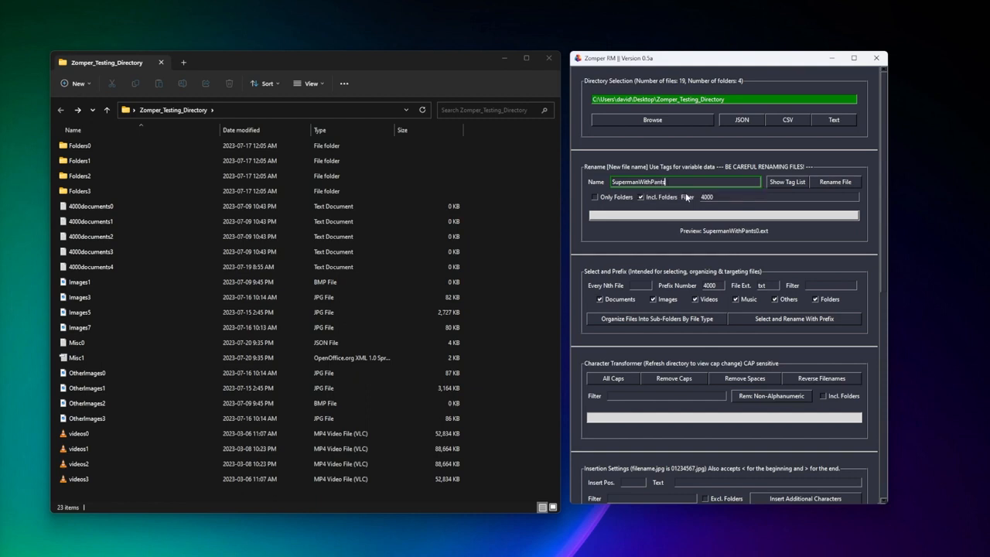
type("_")
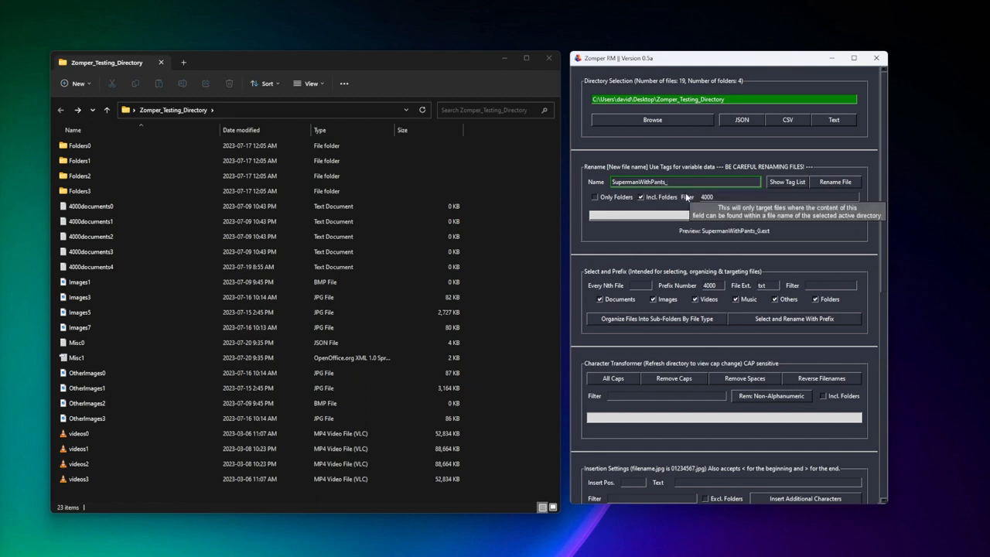
type("[seq:7000]")
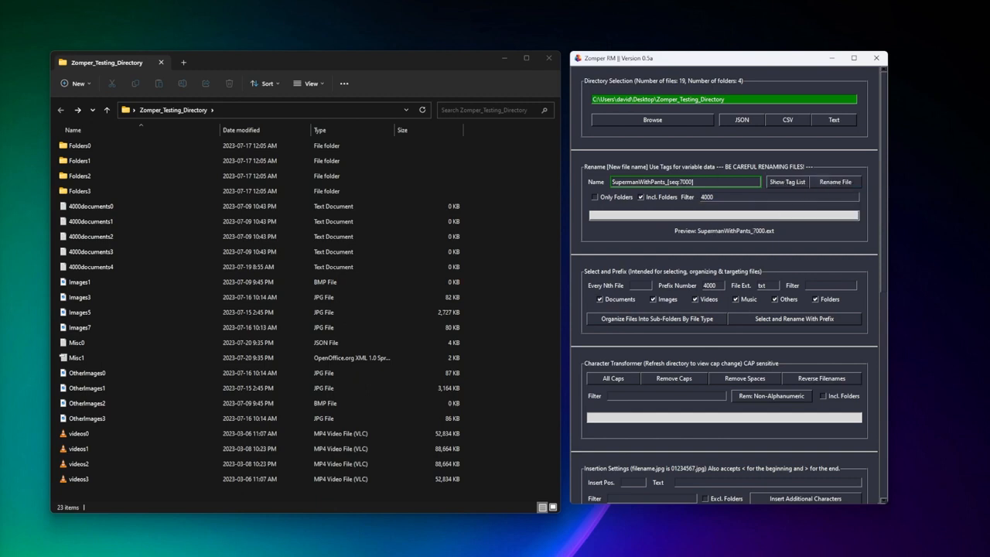
Step: Remove the starting number from the seq tag and try to rename the files with the incomplete tag
key("BackSpace")
key("BackSpace")
key("BackSpace")
key("BackSpace")
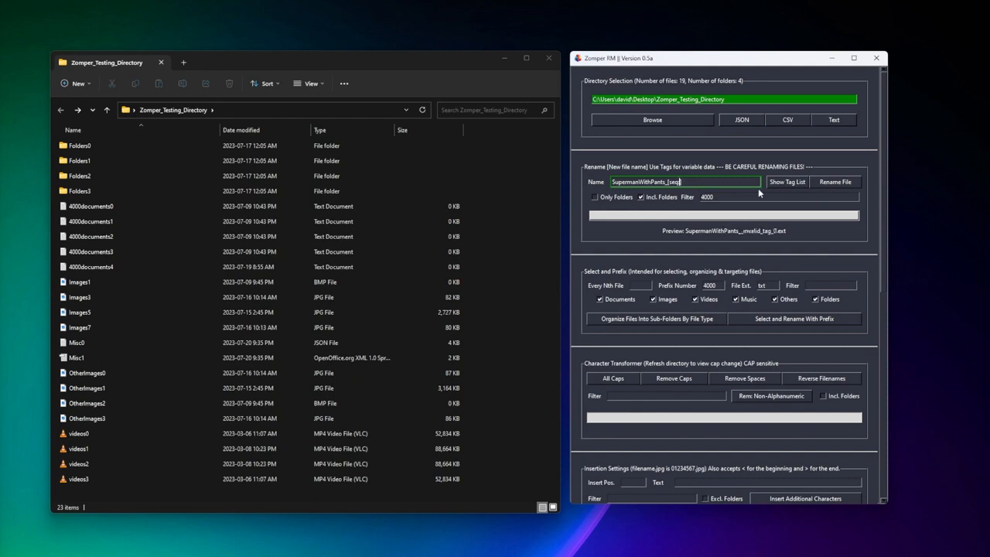
left_click(835, 182)
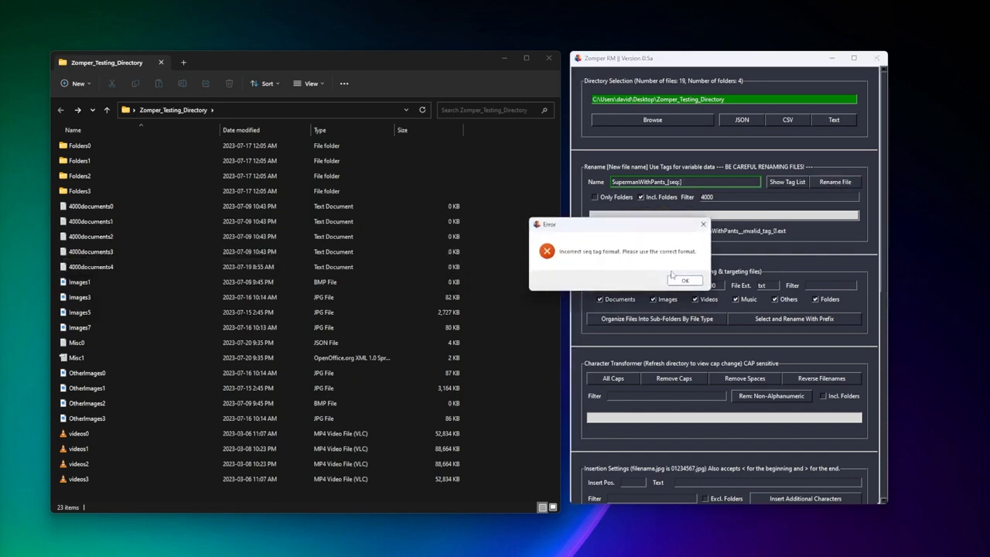
left_click(684, 280)
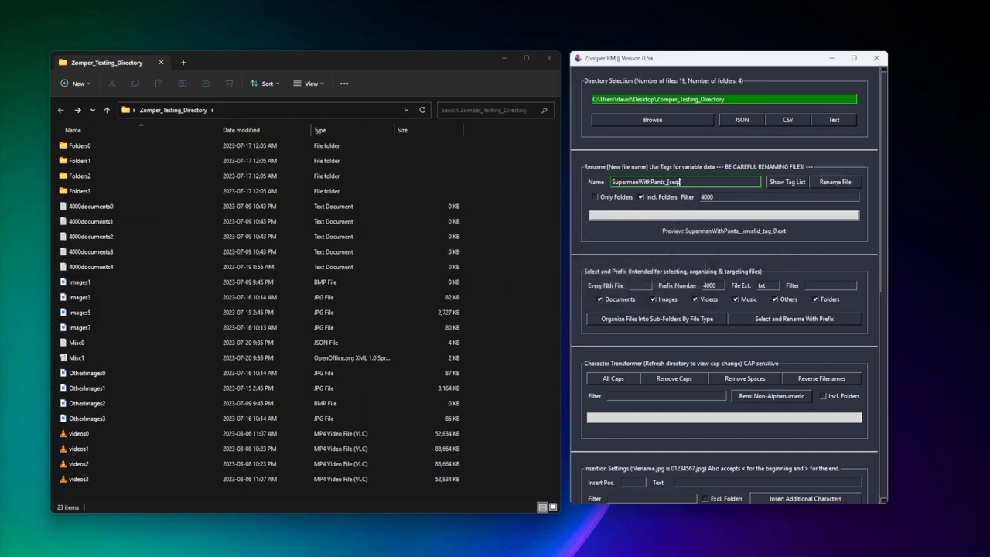
Step: Set the seq tag's starting number to 6000 and rename the matching text files
type("6000")
left_click(849, 186)
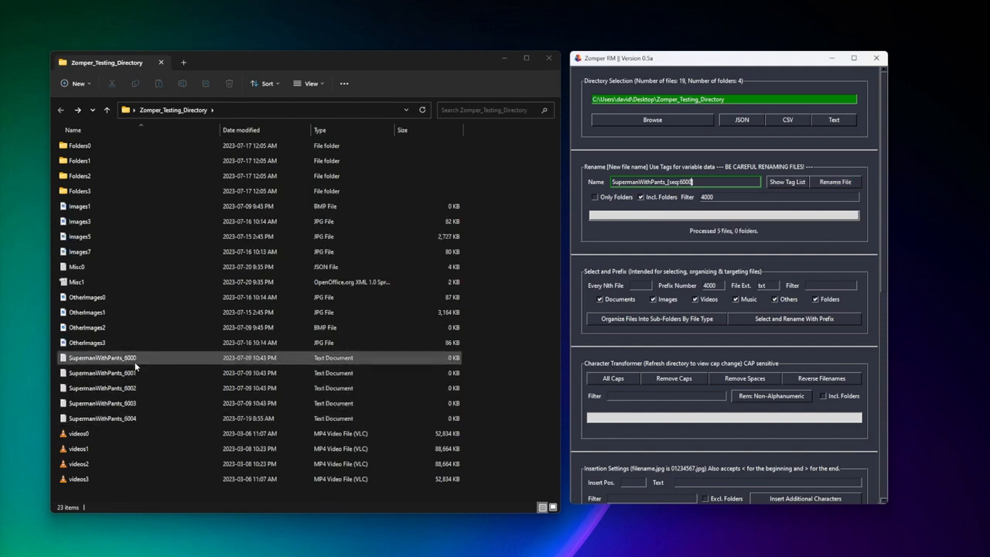
left_click(126, 419)
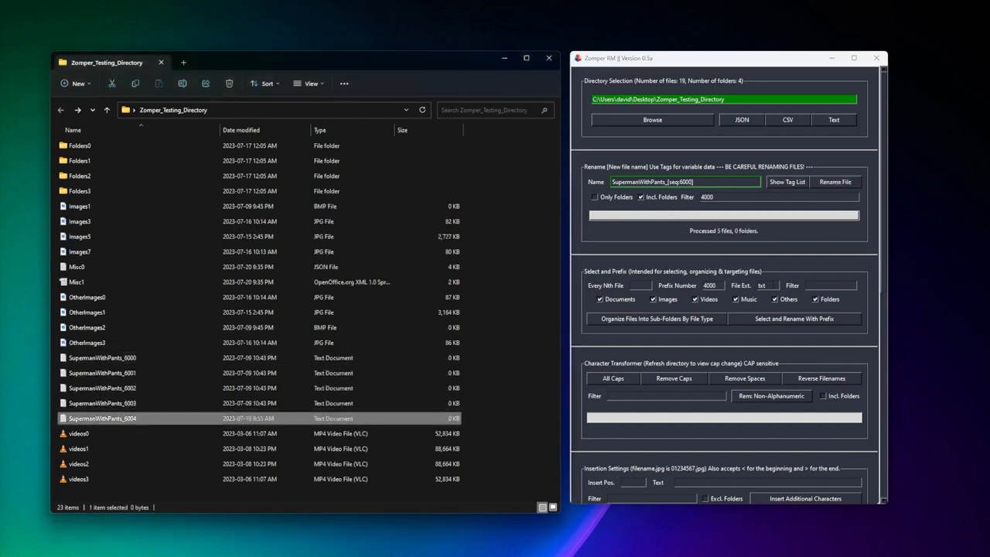
Step: Change the file extension to mp4 and the prefix number to 800, and apply the prefix to the videos
left_click(759, 287)
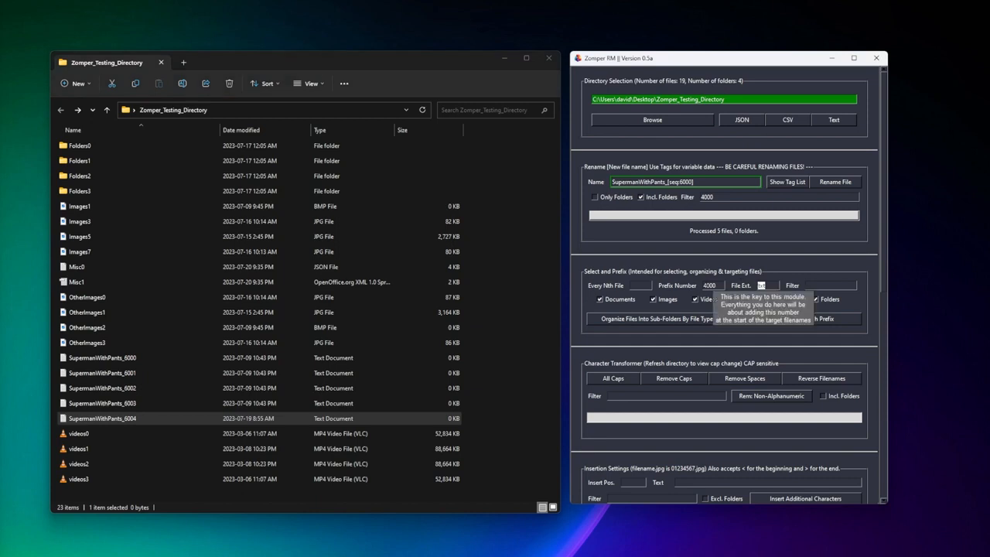
type("mp4")
key("shift+Tab")
key("BackSpace")
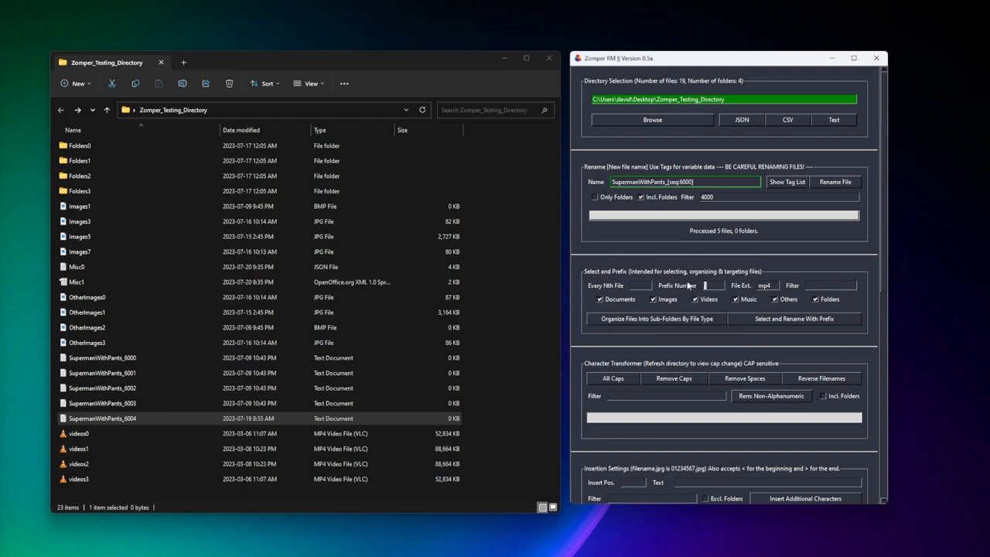
type("800")
left_click(813, 320)
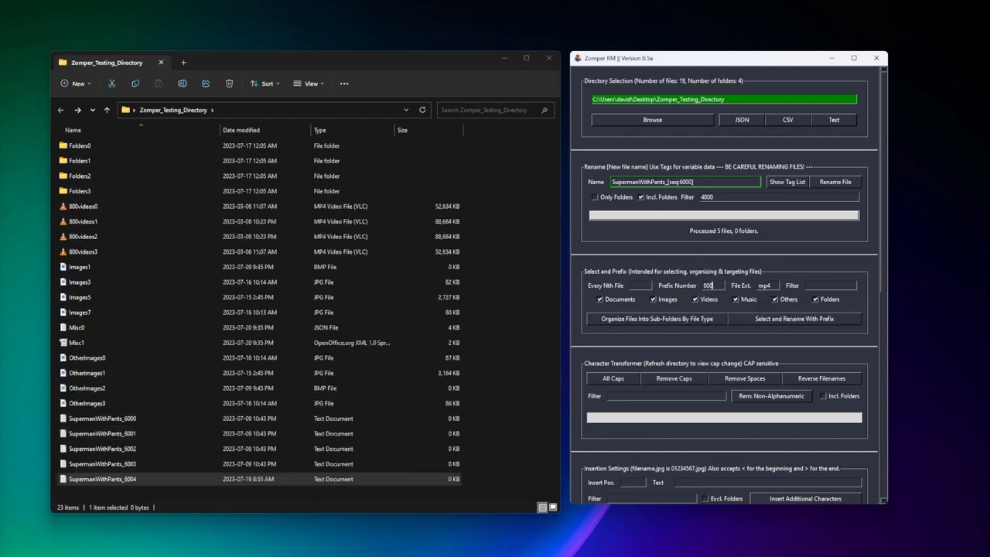
Step: Change the rename filter to 800 and the new file name to [date]_ManBearFish
type("800")
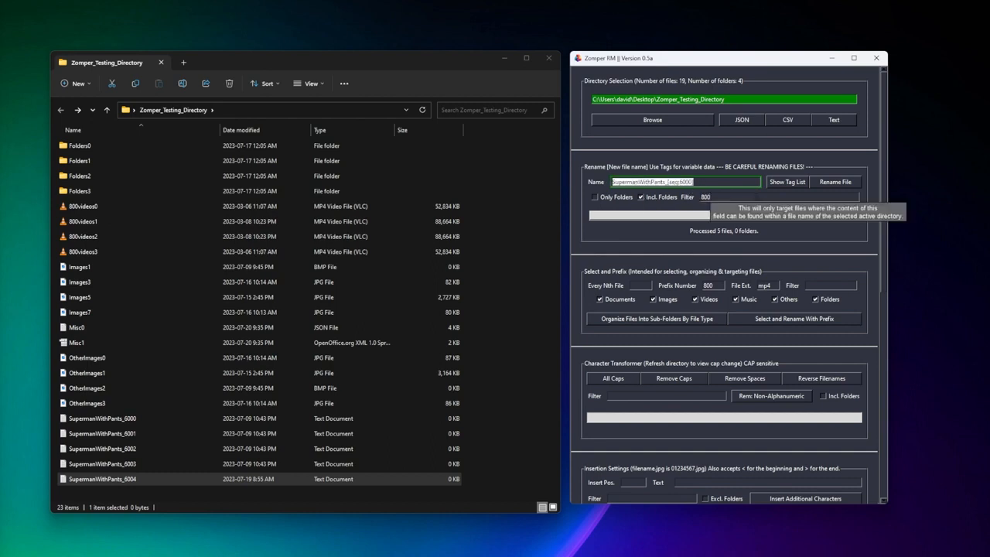
type("ManBearFish")
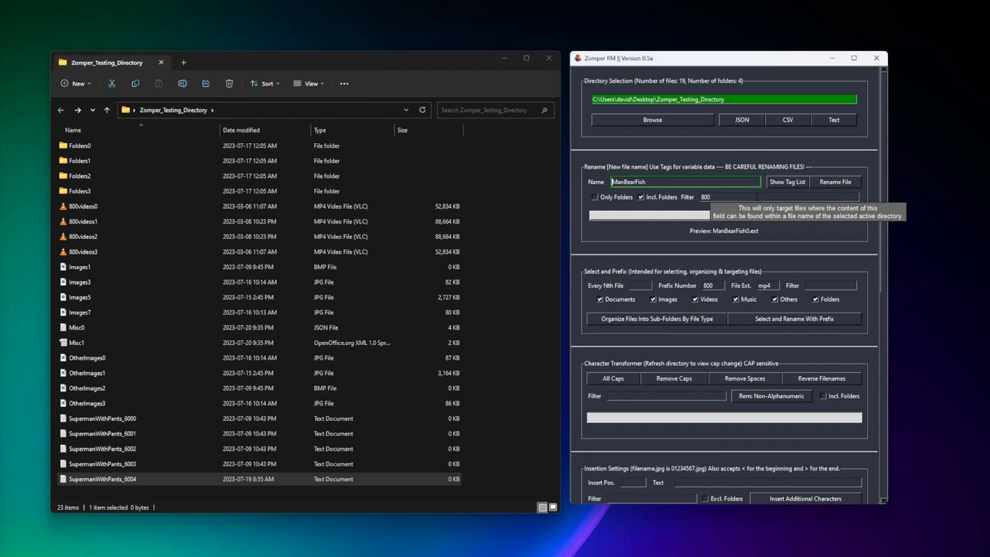
type("_")
type("[date]")
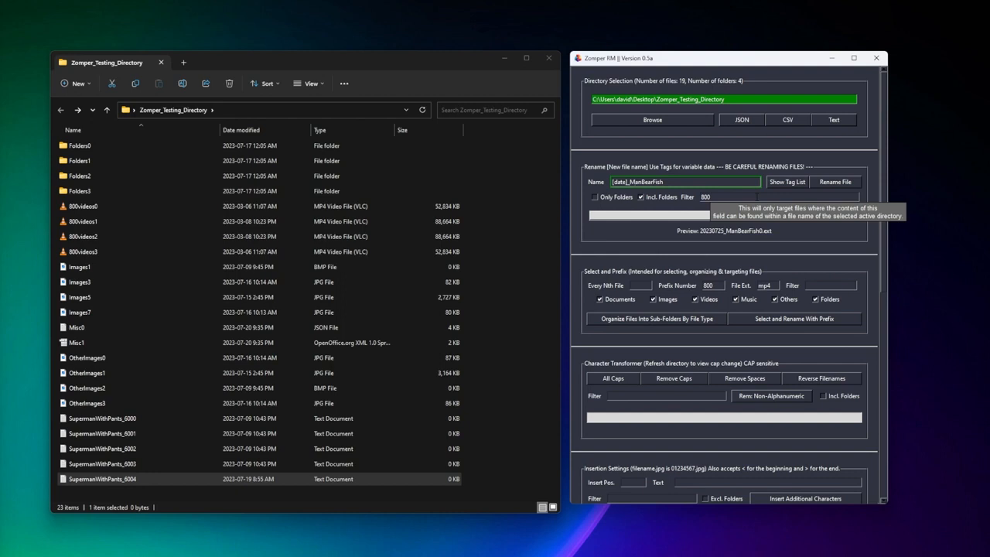
Step: Append _[user]_[machine]_[seq:1000] to the new file name and rename the matching videos
type("_[user]")
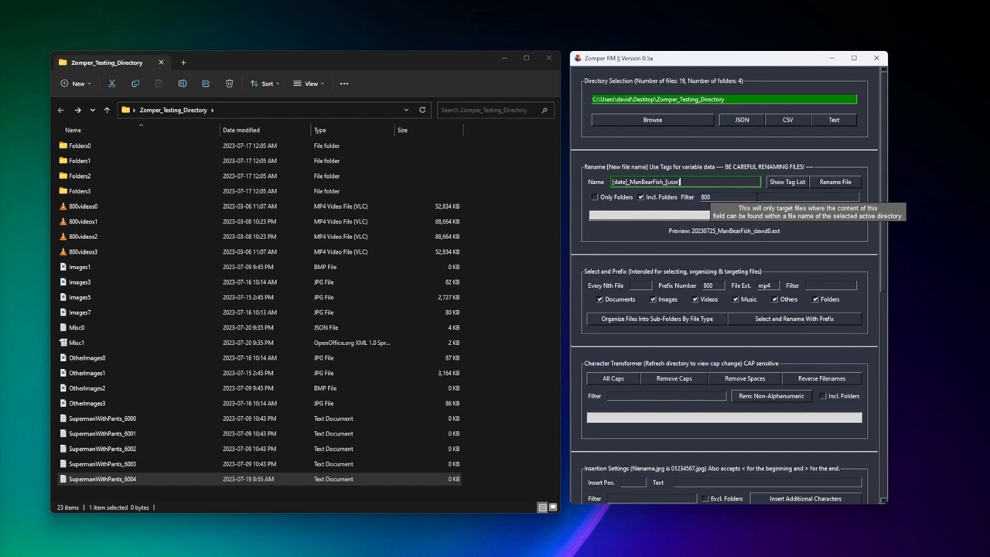
type("_[machine")
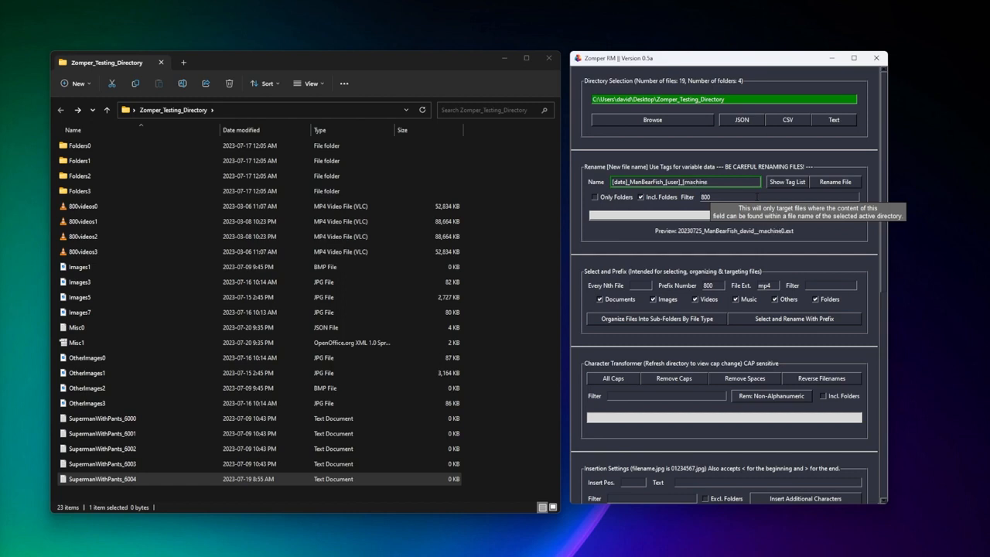
type("]_")
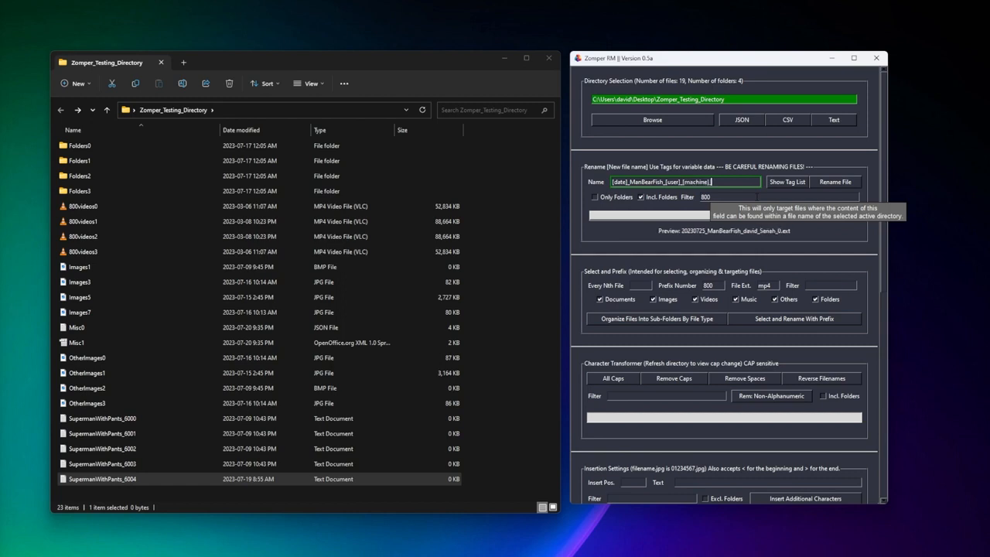
type("_")
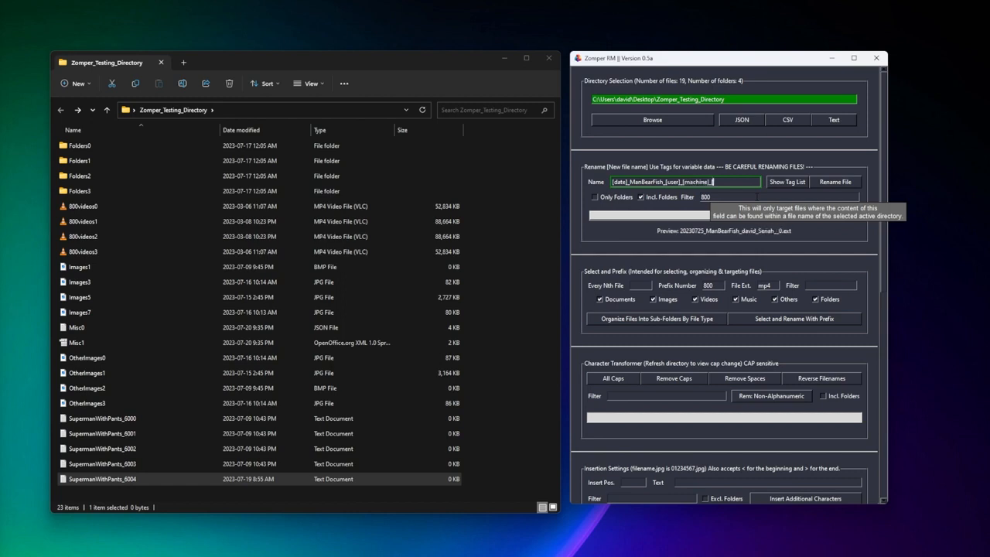
key("BackSpace")
type("[seq:1000]")
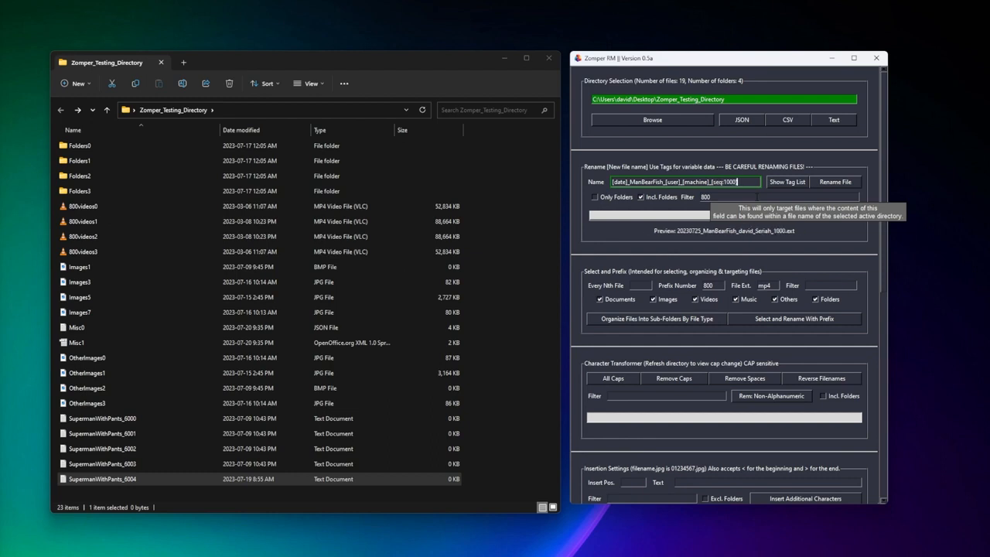
left_click(845, 182)
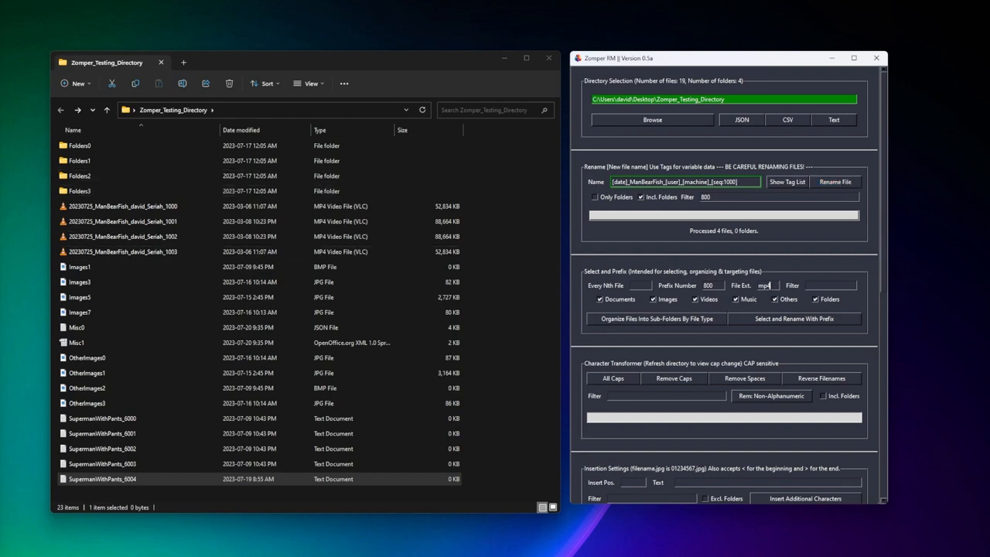
Step: Clear the mp4 file extension and set the prefix section's filter to Super
left_click_drag(770, 286, 738, 288)
key("BackSpace")
type("Super")
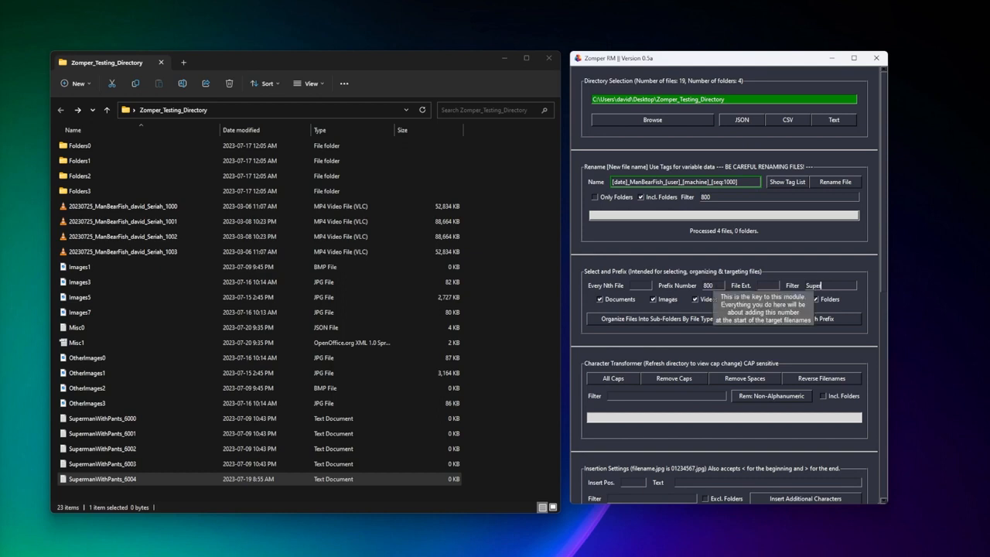
left_click_drag(827, 286, 782, 292)
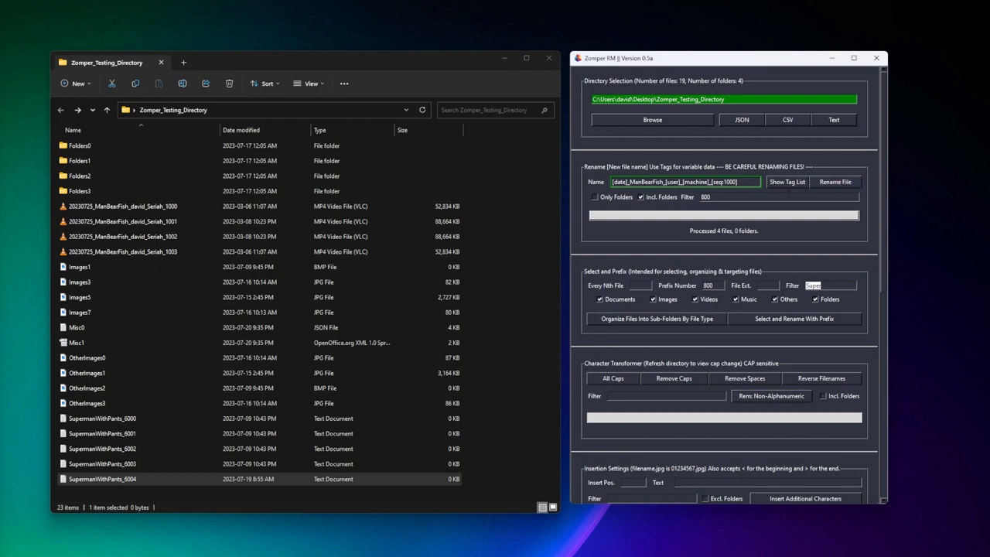
Step: Change the rename filter to Other and rename the matching image files as Super_cat_fish
left_click_drag(788, 196, 671, 200)
type("Other")
left_click_drag(738, 182, 614, 181)
type("CatFish")
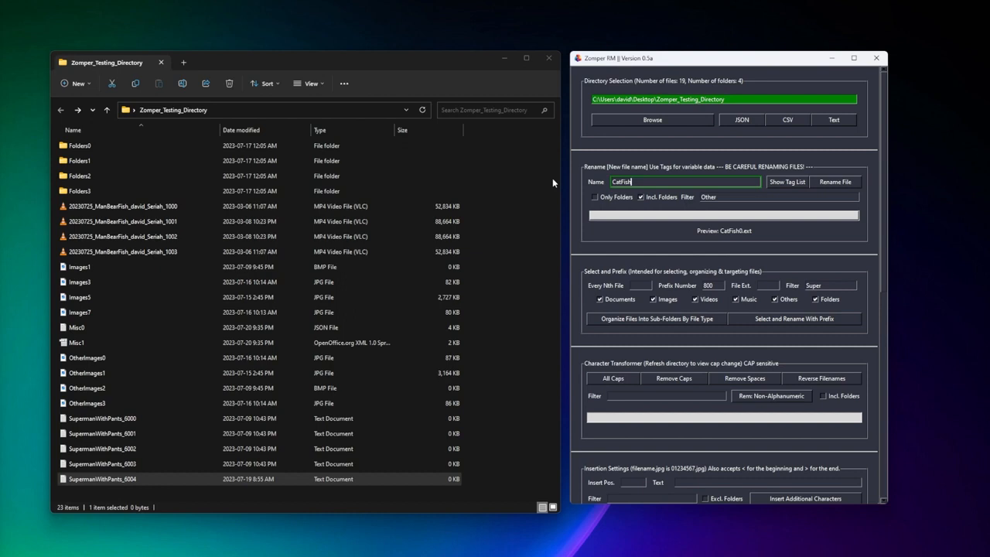
key("ctrl+a")
type("Super_cat_fish")
left_click(830, 183)
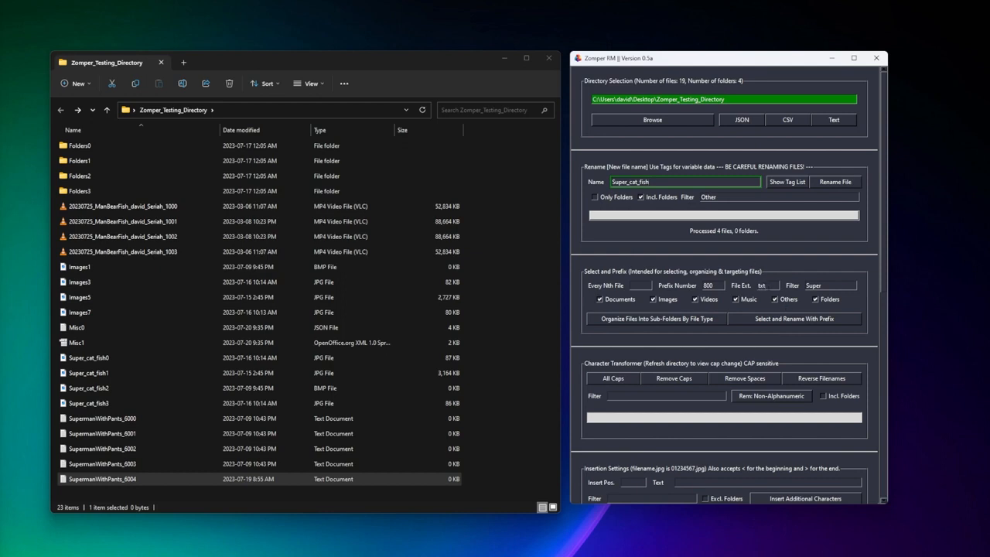
Step: Set the prefix number to 900 and apply it to the txt files matching the filter Super
double_click(817, 285)
double_click(709, 285)
type("900")
left_click(793, 319)
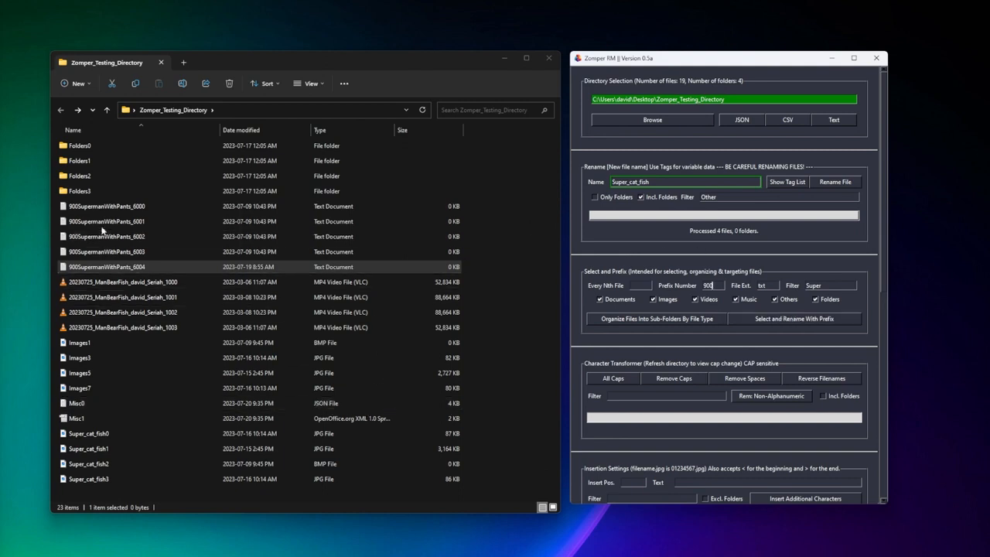
Step: Change the rename filter to 900 and rename the matching text files as NoLeftTurn
left_click_drag(730, 199, 675, 198)
type("900")
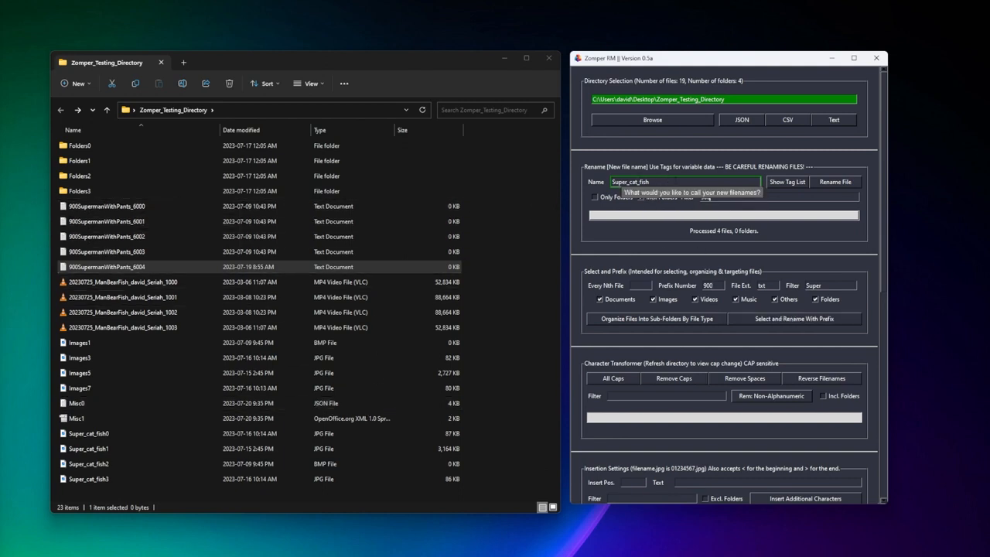
left_click_drag(651, 183, 586, 183)
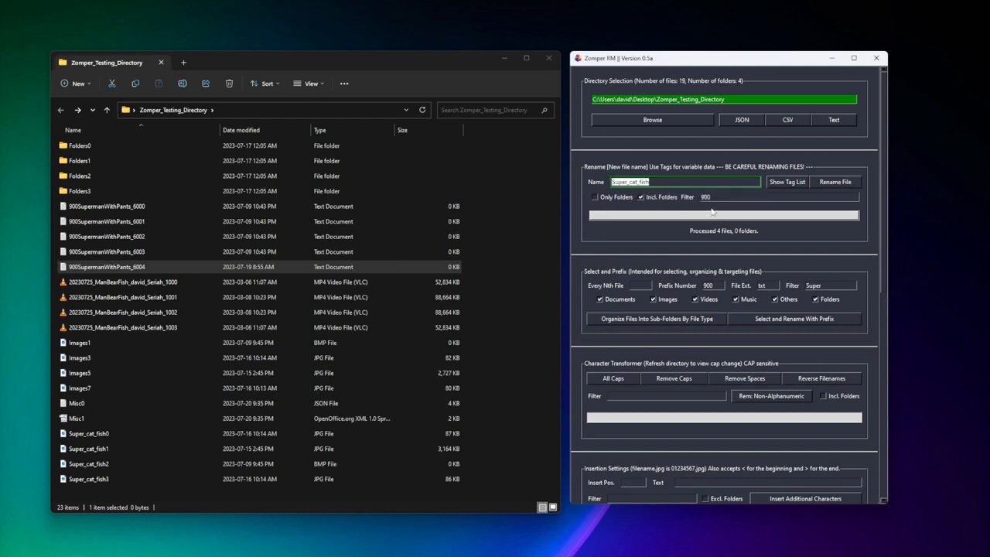
type("NoLeftTurn")
left_click(835, 186)
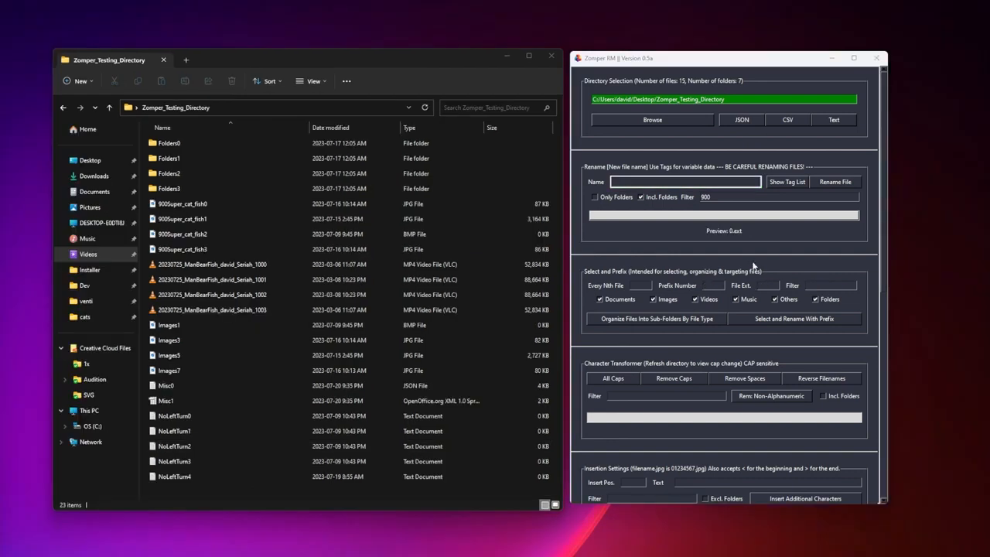
Step: Change the rename filter to Image and rename the matching files as IMAGES_AreCool
left_click_drag(723, 197, 677, 198)
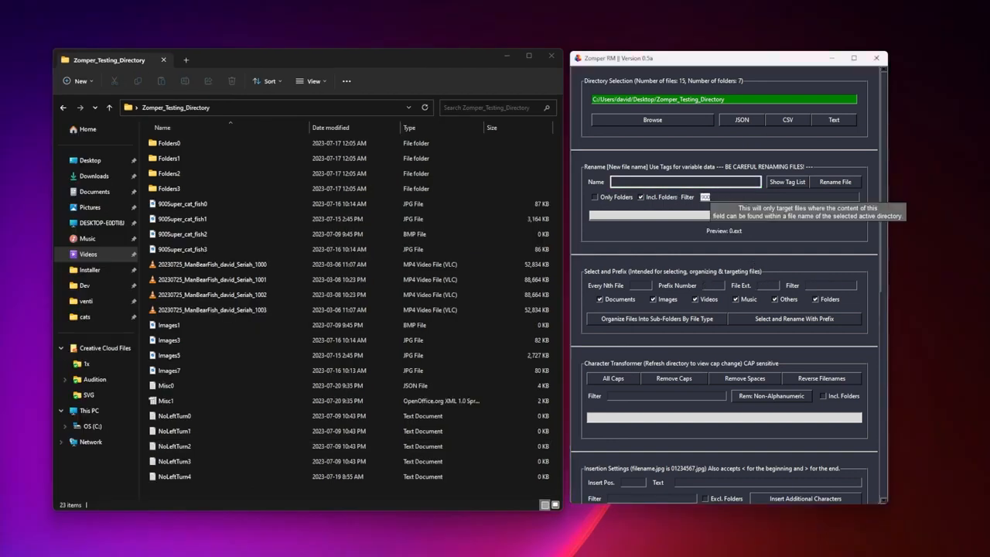
type("Image")
left_click(728, 182)
type("IMAGE")
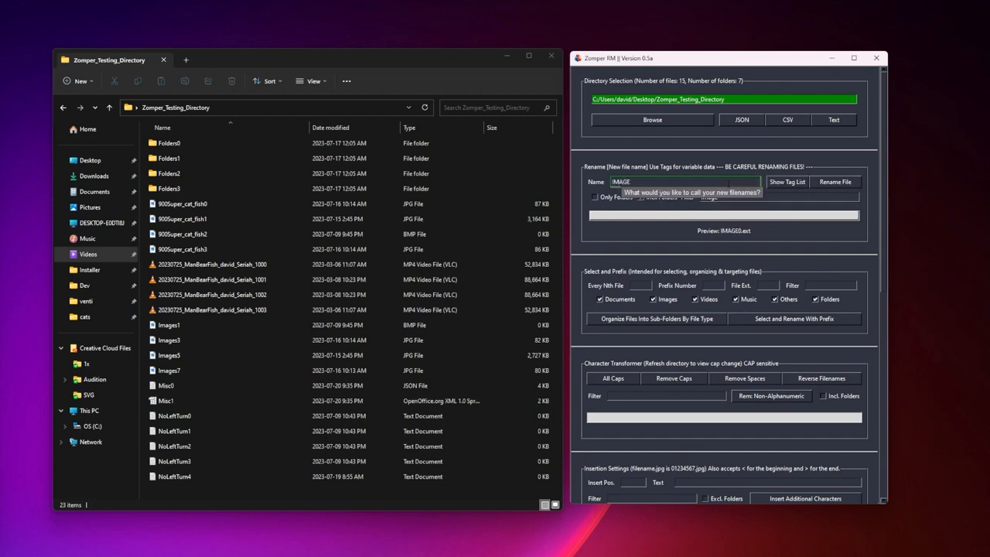
type("S_AreCool")
left_click(834, 181)
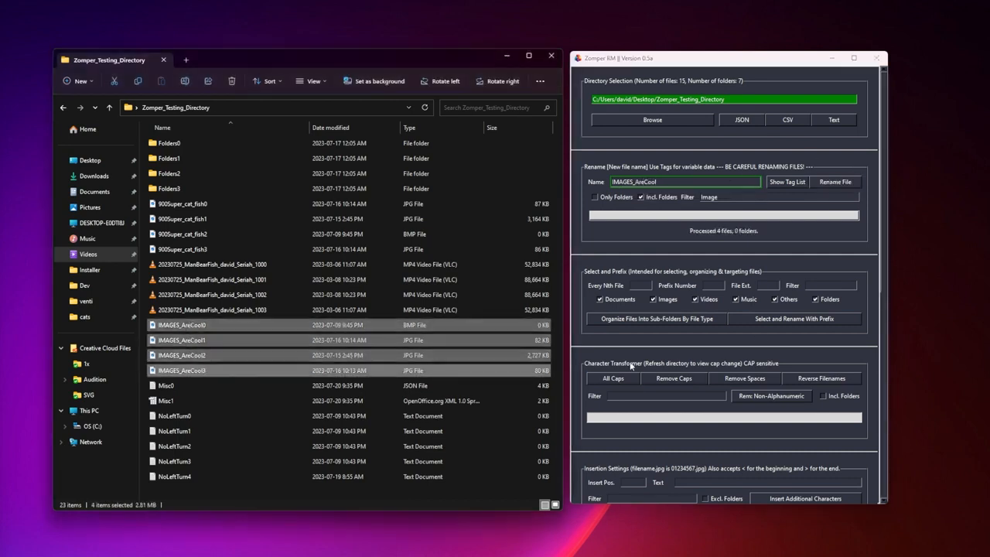
Step: Set the Character Transformer filter to IMA and remove the capitals from the matching file names
left_click(608, 395)
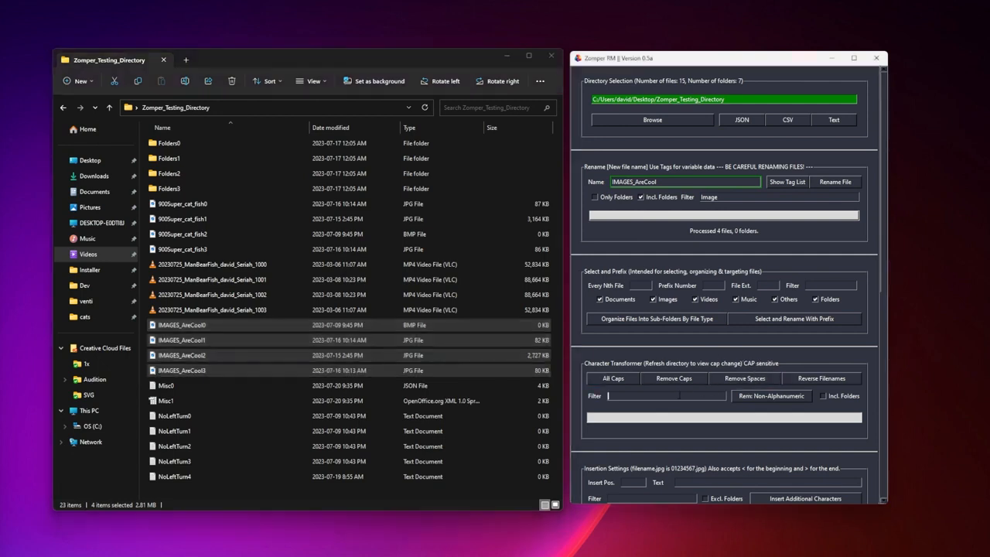
type("IMA")
left_click(679, 379)
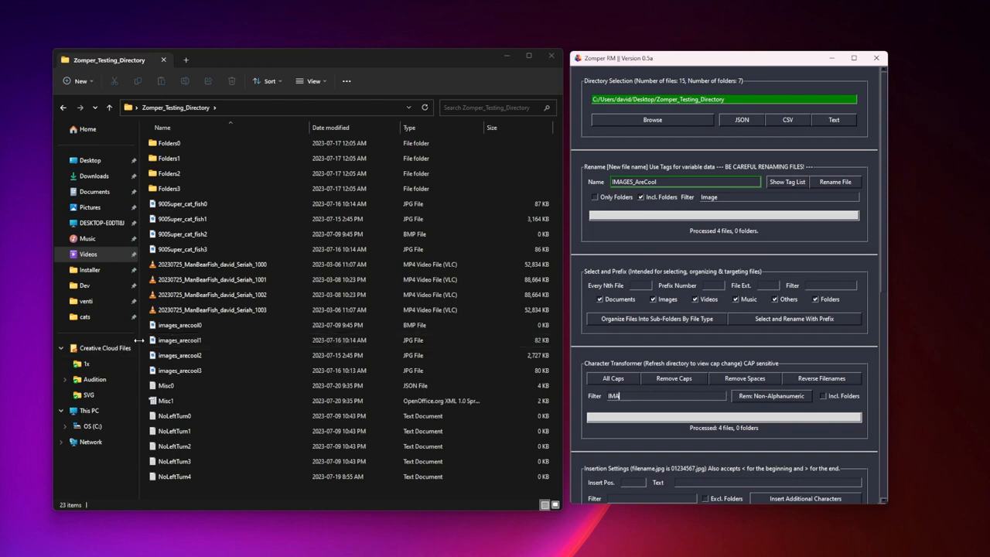
Step: Narrow the file browser's navigation pane and convert the file names matching image to all caps
left_click_drag(138, 340, 34, 342)
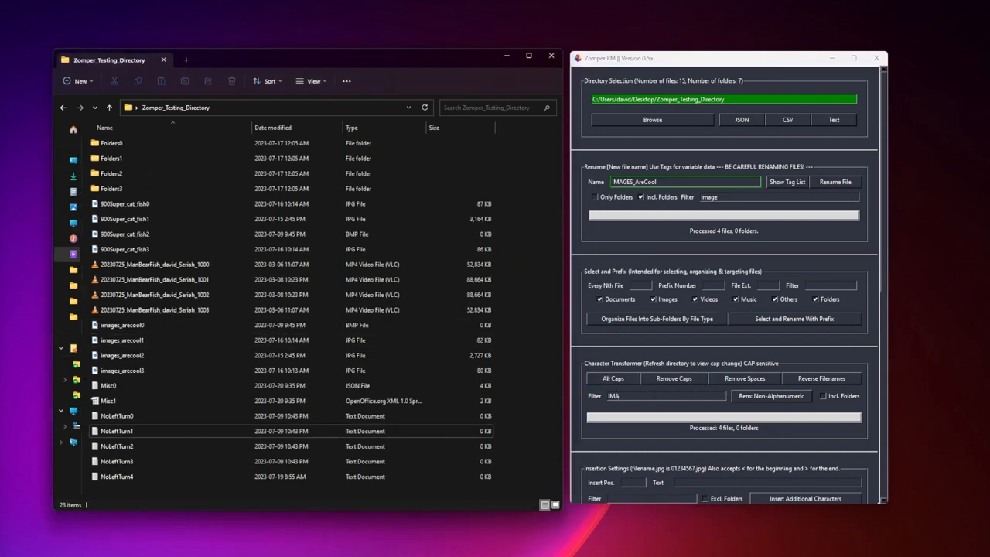
left_click(613, 378)
type("image")
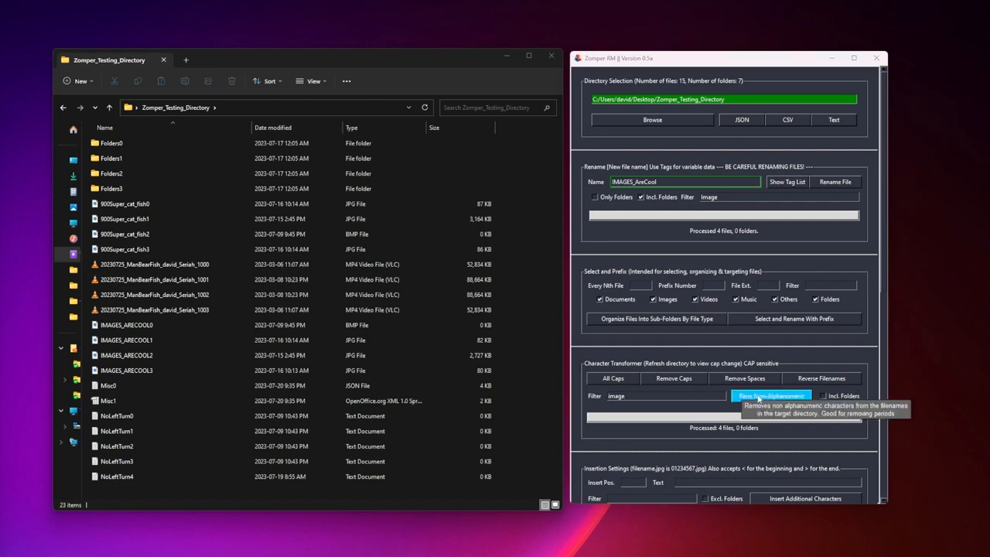
Step: Change the rename filter to IMAGES and rename the matching files as Cat Dog Lion
left_click(635, 182)
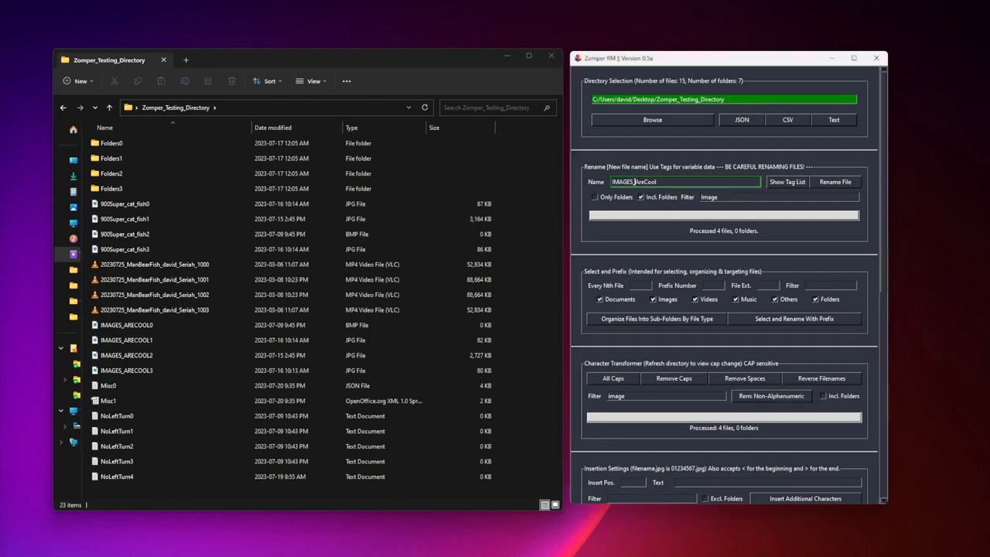
key("BackSpace")
left_click_drag(667, 183, 606, 186)
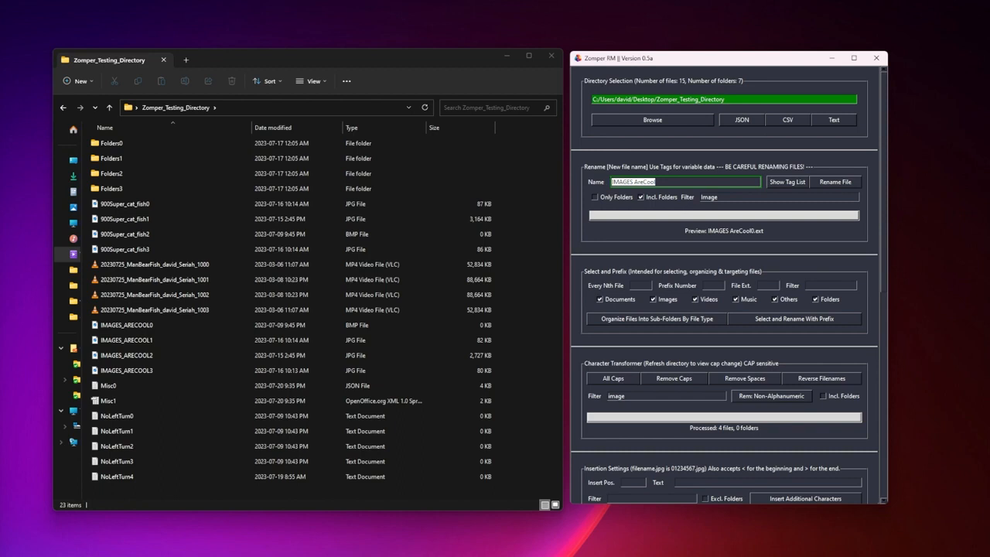
double_click(729, 197)
type("IMAGES")
key("ctrl+a")
type("Cat Dog")
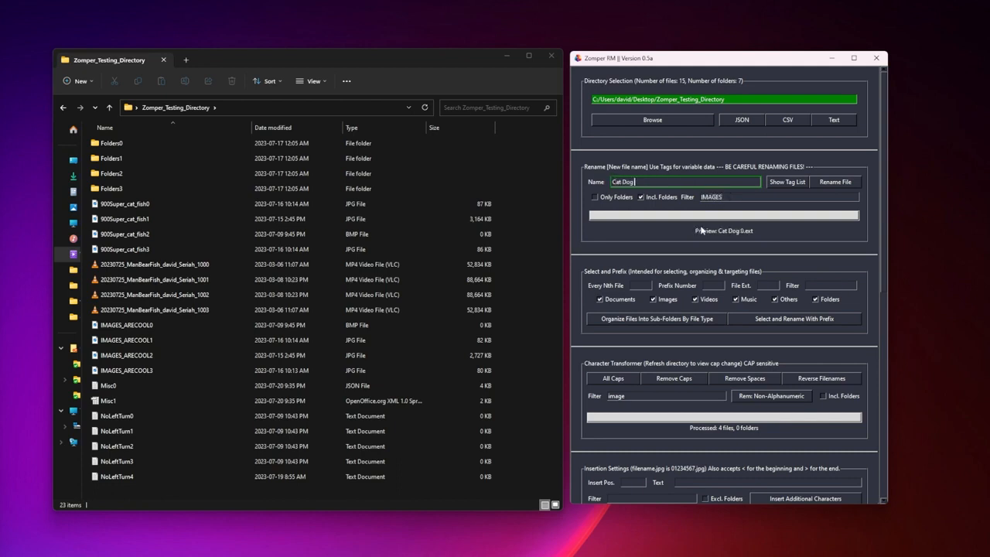
type(" Lion")
left_click(845, 183)
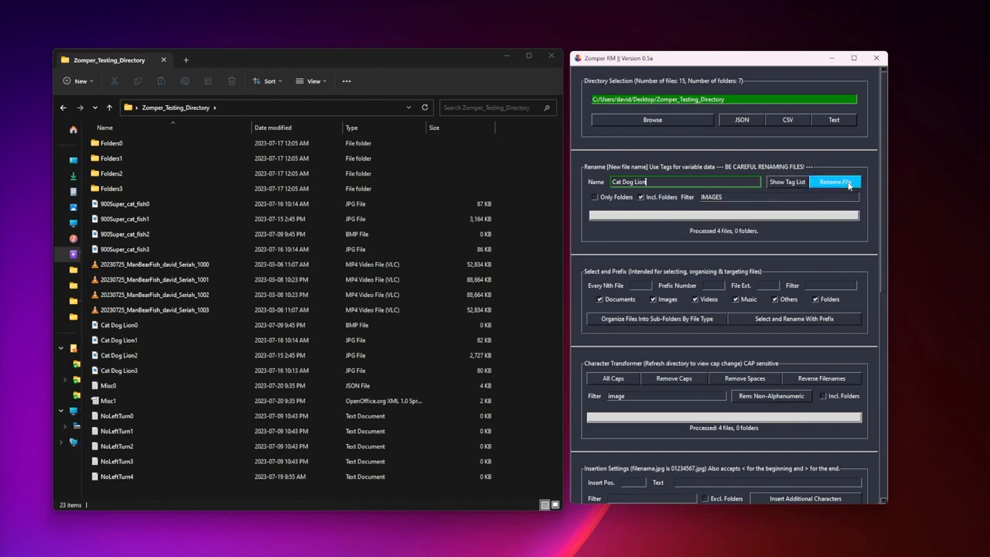
left_click(126, 326)
left_click(141, 372, "shift")
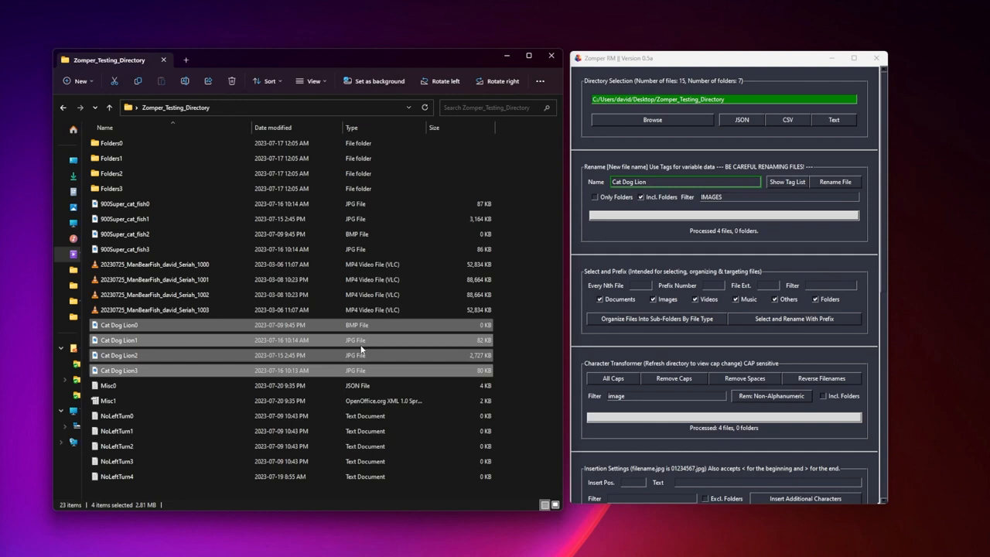
left_click(928, 338)
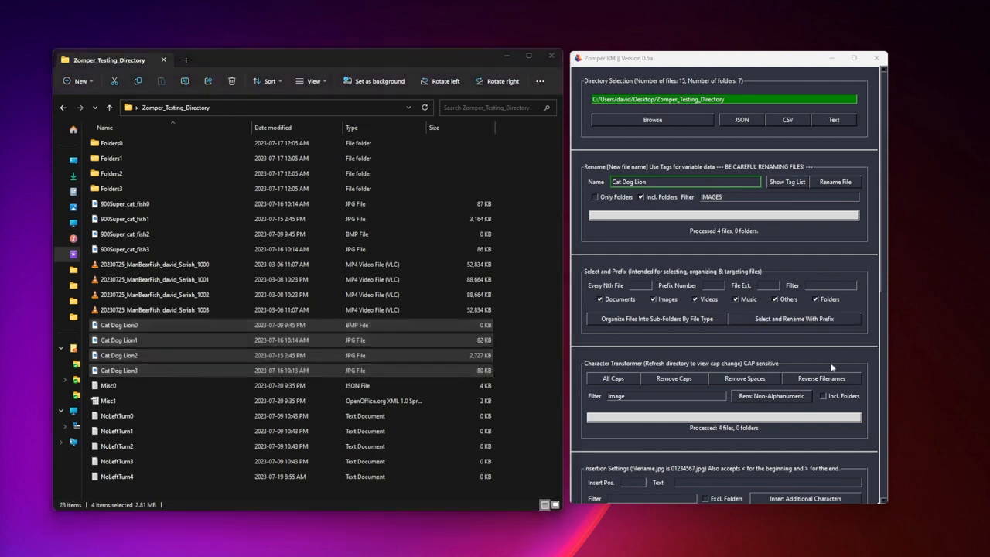
left_click(788, 401)
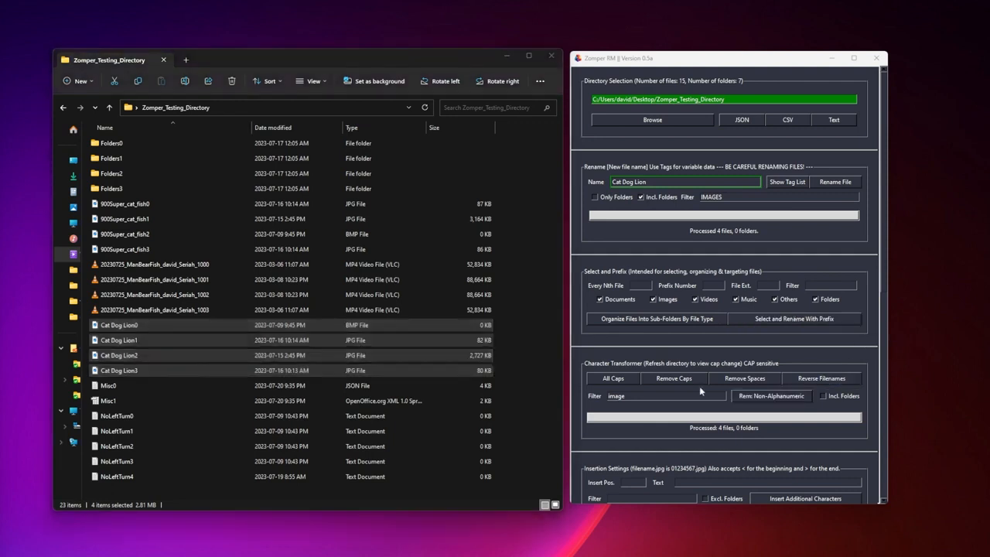
Step: Set the Character Transformer filter to Cat, remove the spaces from the matching file names and reverse them
double_click(616, 395)
type("Cat")
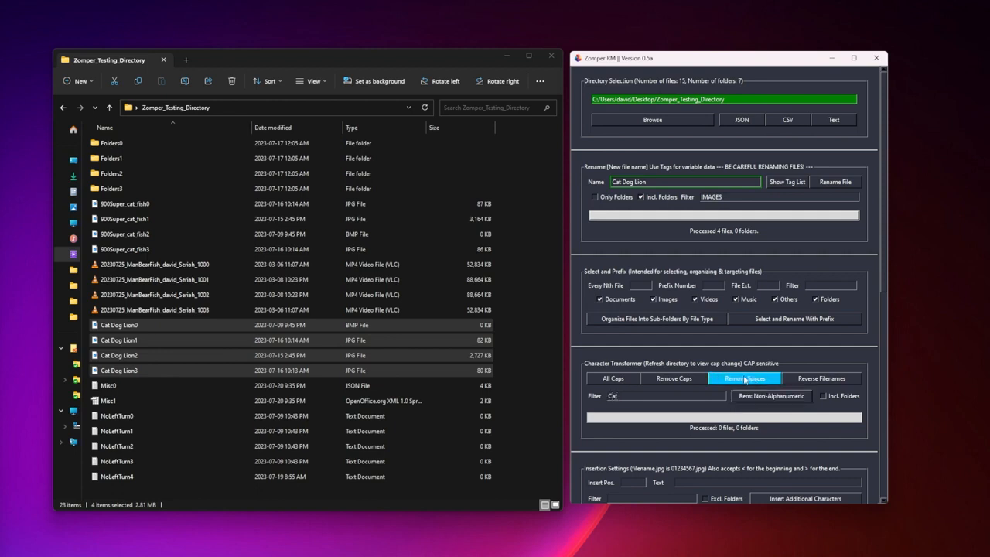
left_click(745, 379)
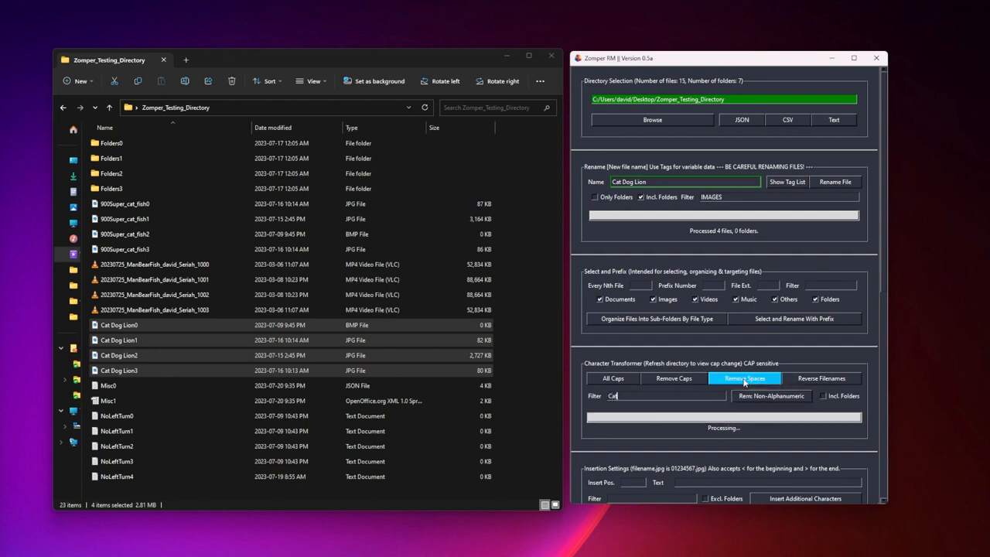
left_click(833, 382)
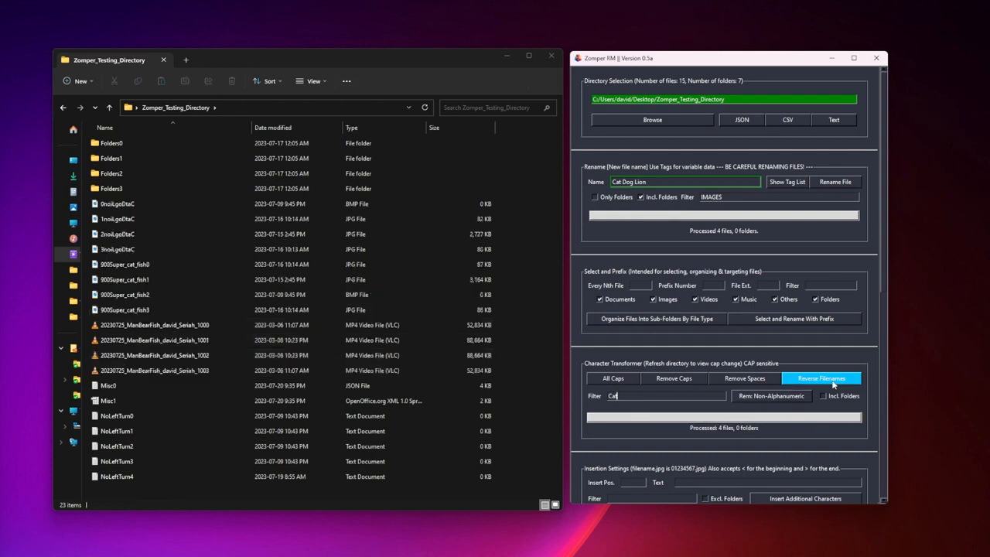
Step: Change the Character Transformer filter to taC and reverse the matching file names again
key("BackSpace")
key("BackSpace")
key("BackSpace")
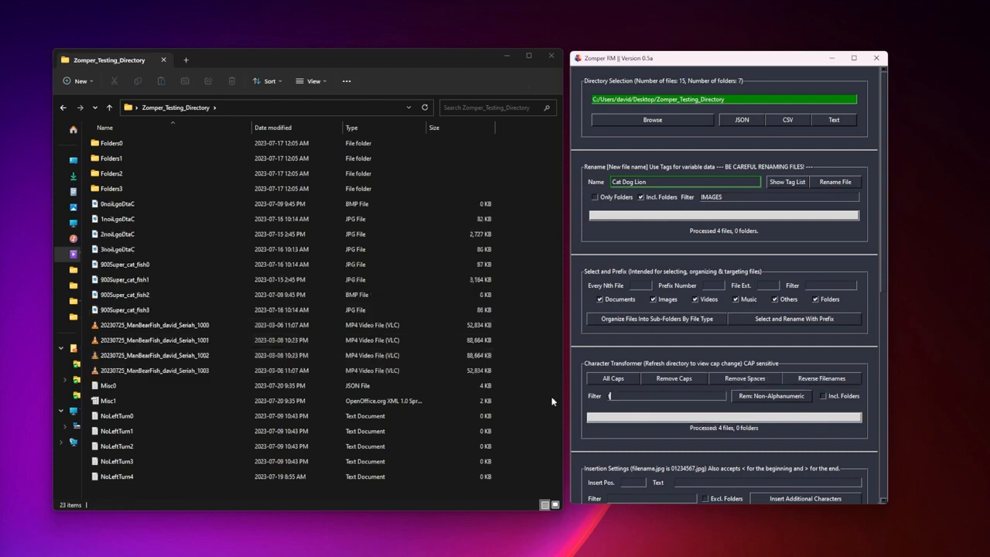
type("taC")
left_click(833, 378)
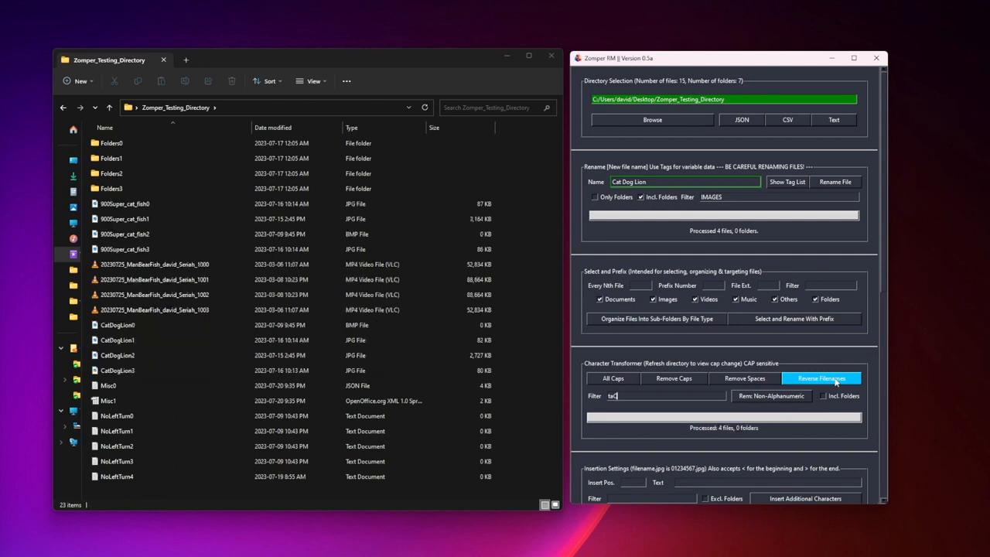
Step: Set the Character Transformer filter back to Cat and convert the matching file names to all caps
left_click_drag(623, 396, 578, 398)
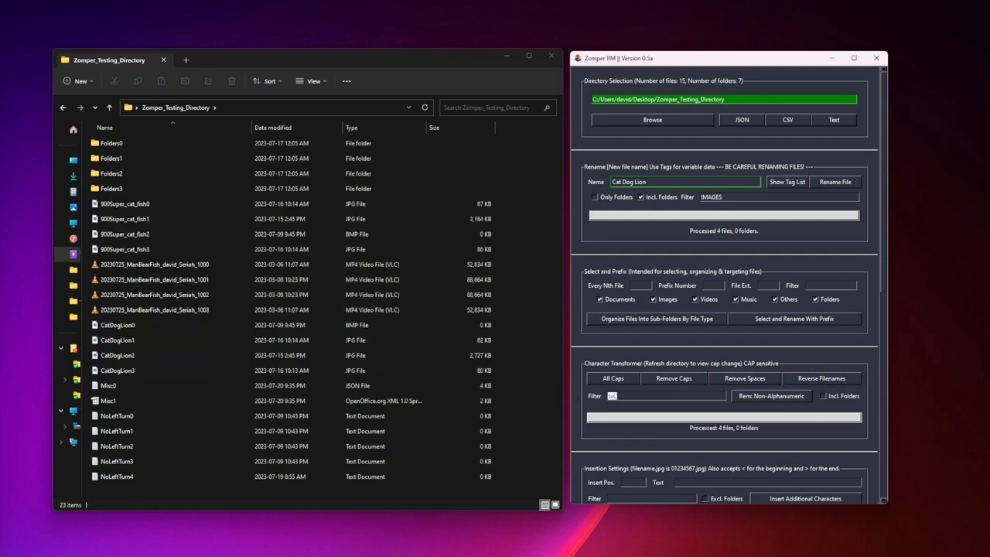
type("Cat")
left_click(618, 380)
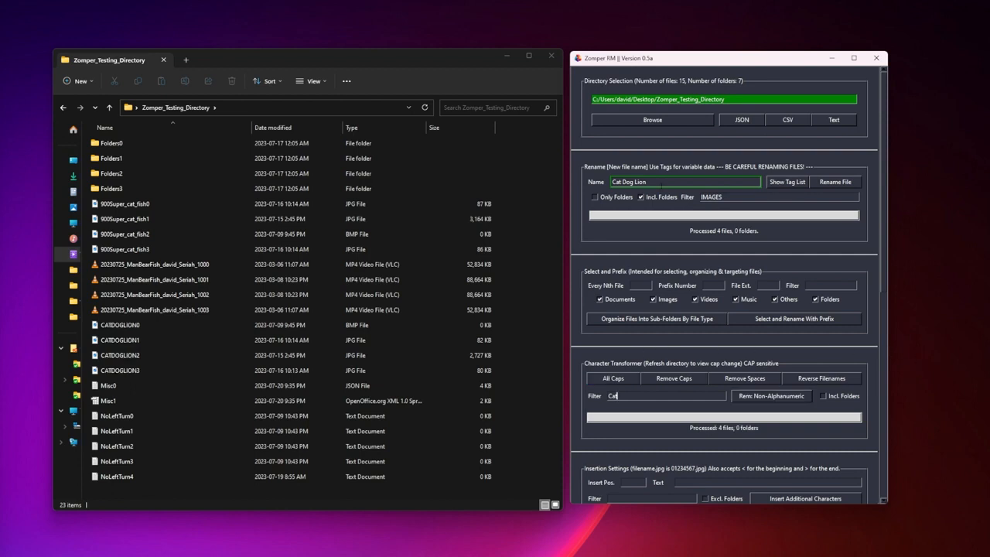
Step: Rename the files matching CAT as Cat-Dog-Man and remove the non-alphanumeric characters from their names
left_click_drag(648, 182, 581, 181)
type("Cat-Dog-Man")
double_click(711, 197)
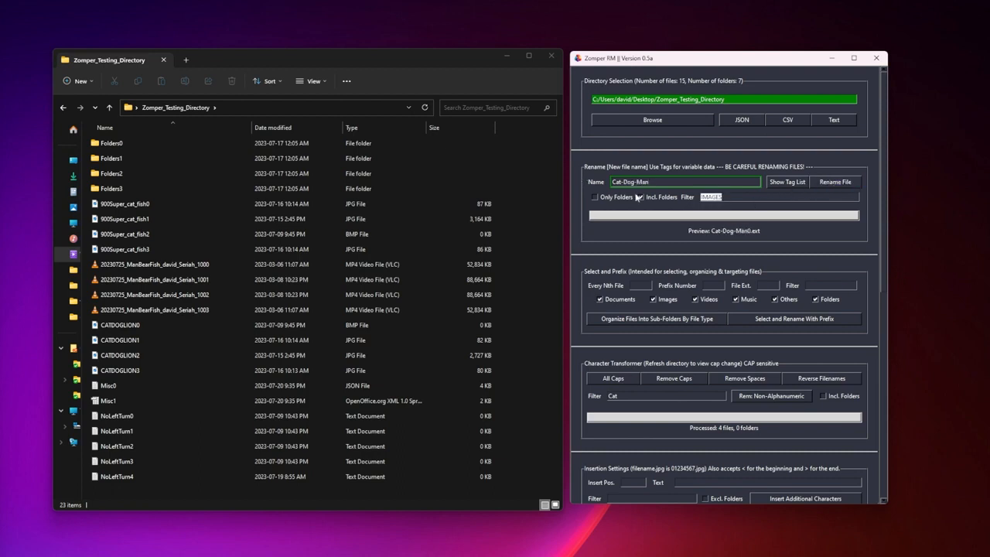
type("CAT")
left_click(838, 184)
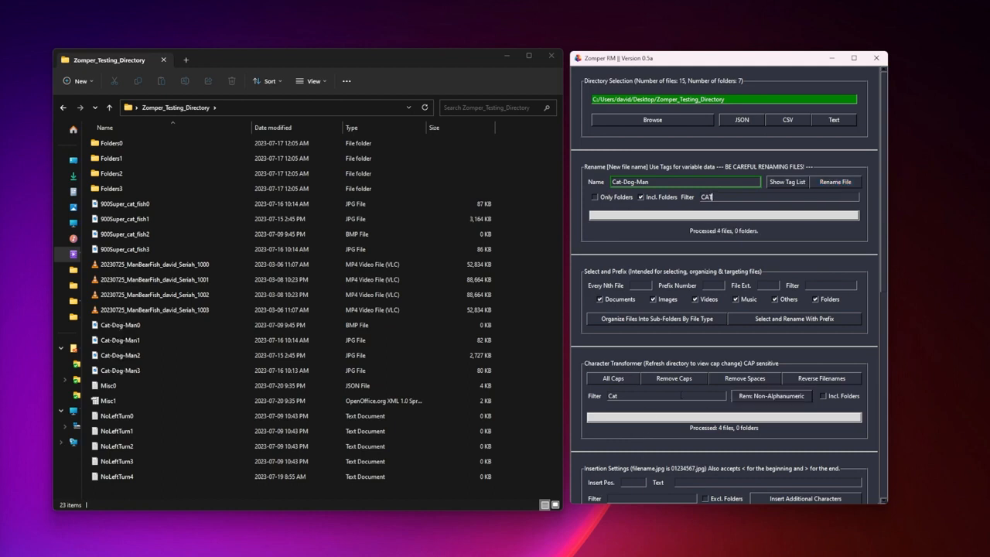
left_click(757, 397)
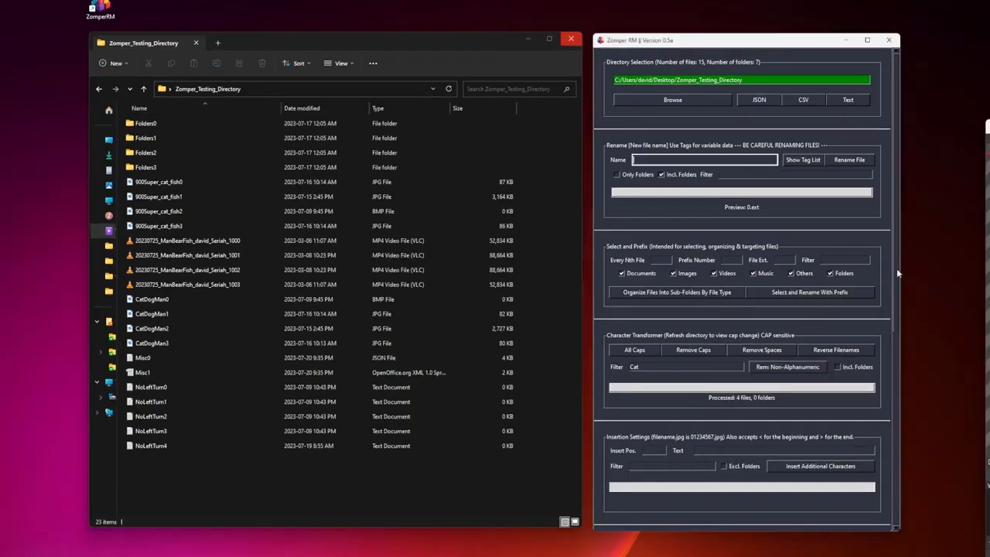
Step: Insert the text MAN at position 3 in the file names matching the filter Cat
left_click_drag(896, 269, 919, 387)
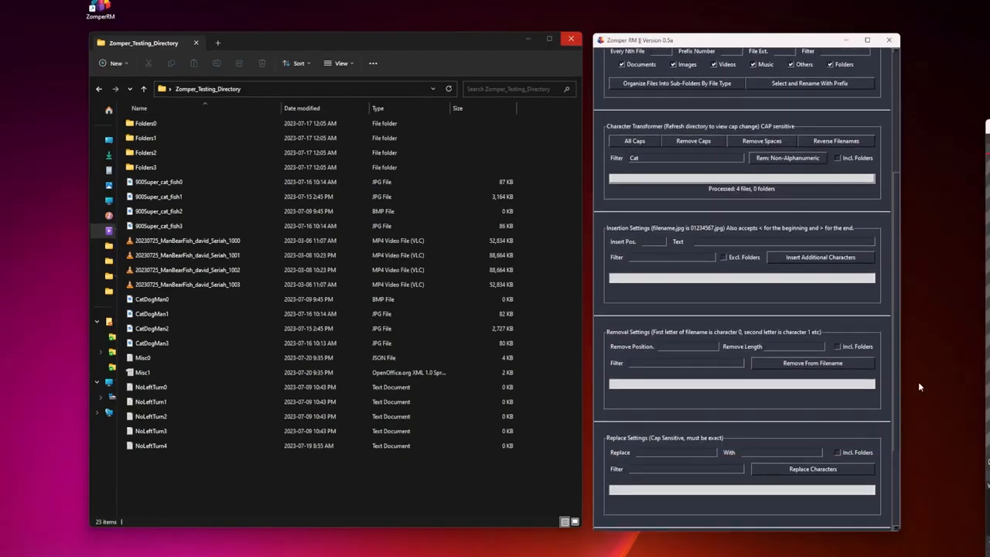
type("Cat")
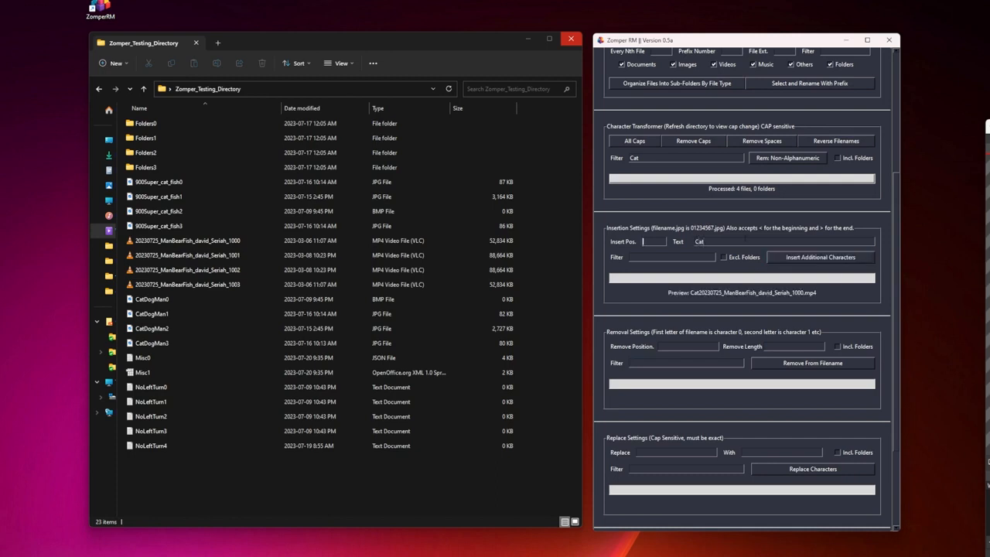
key("Tab")
type("MAN")
type("Cat")
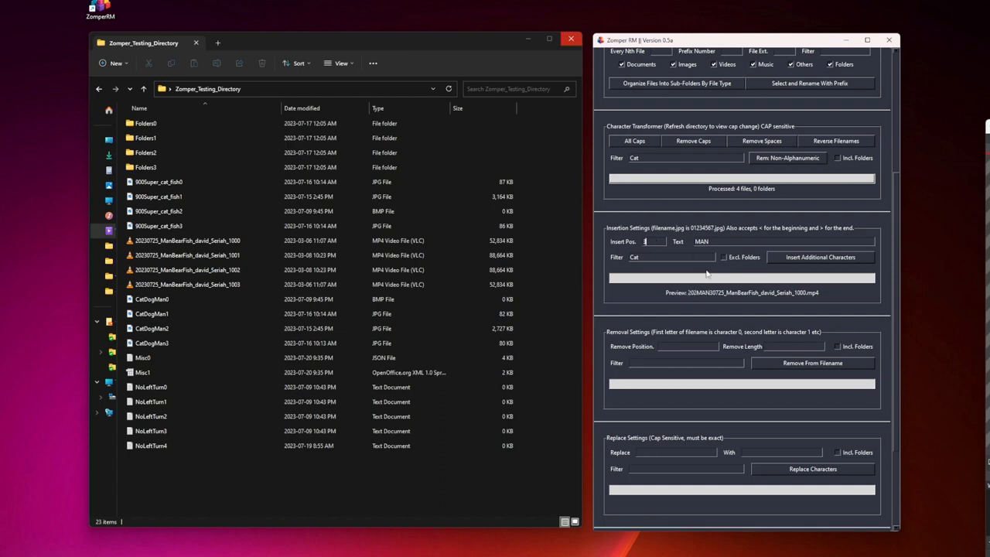
left_click(817, 258)
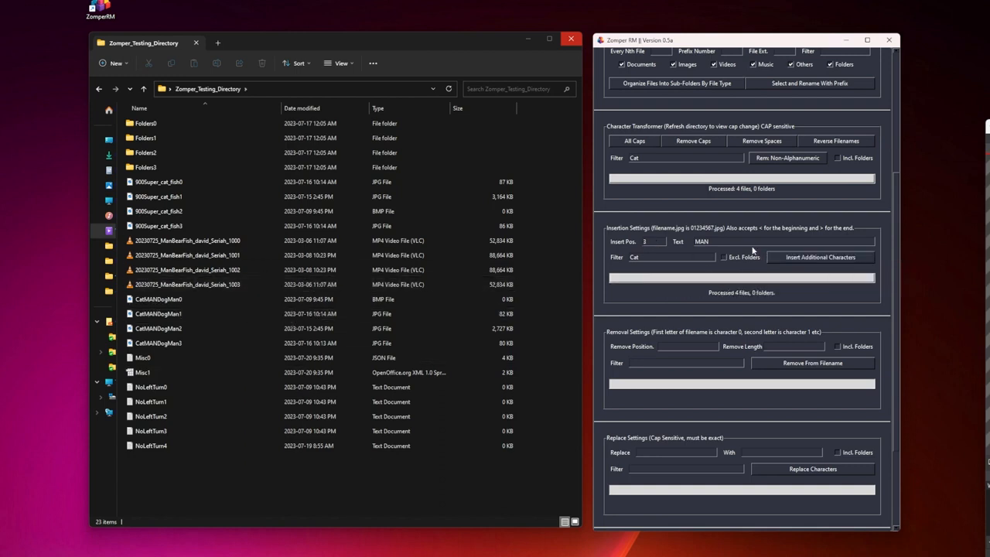
Step: Insert DU_[user]_[seq:900] at position 6 in the file names matching the filter Cat
type("6")
key("Tab")
type("0")
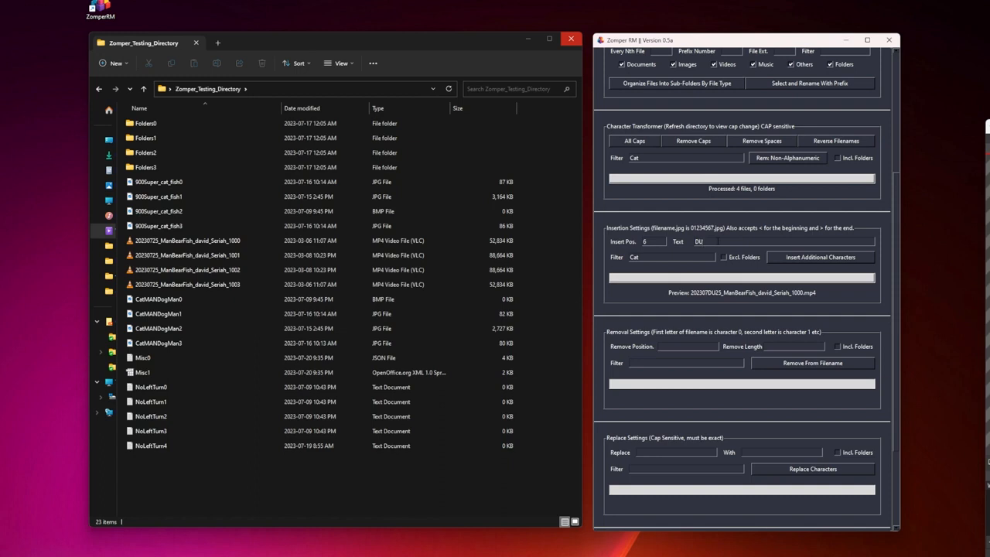
type("U_")
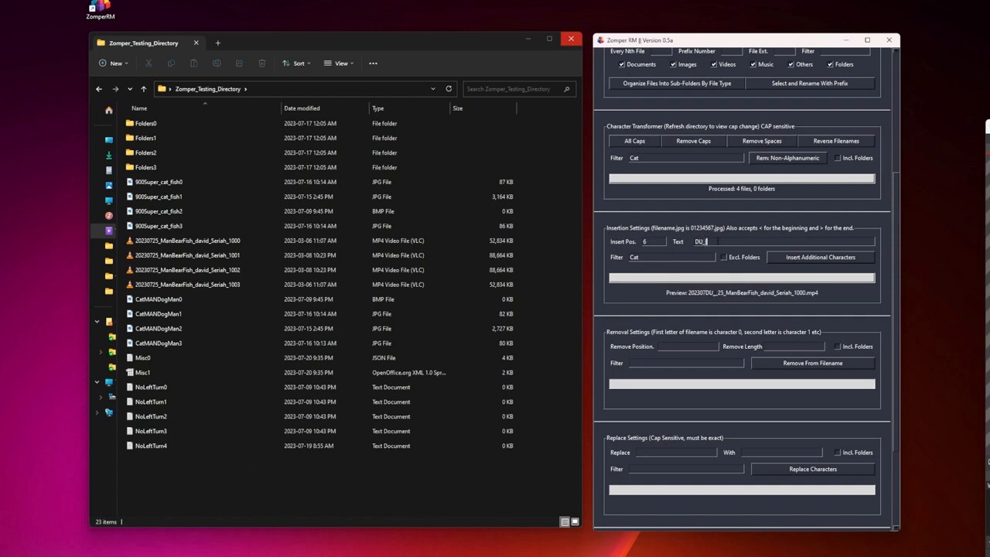
type("[user]_[seq:")
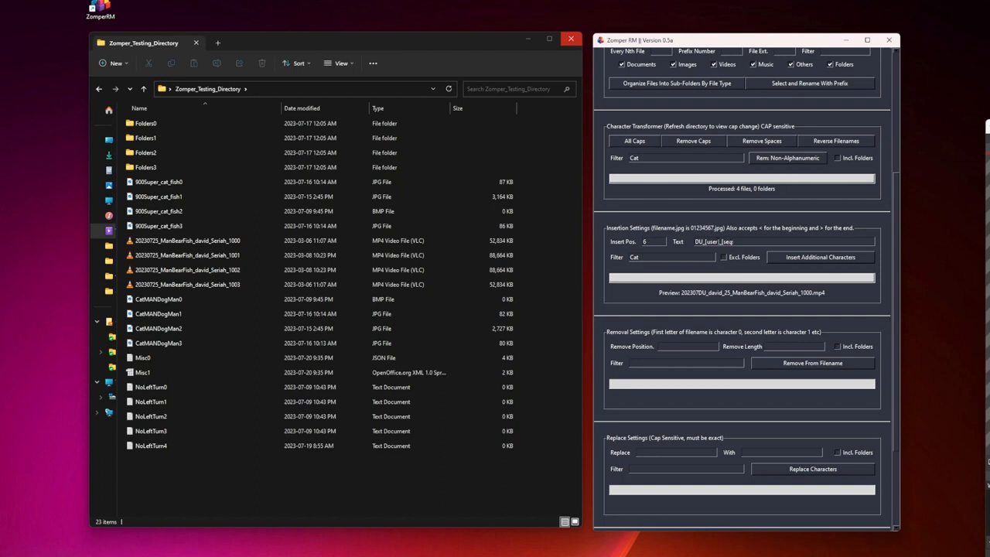
type("900")
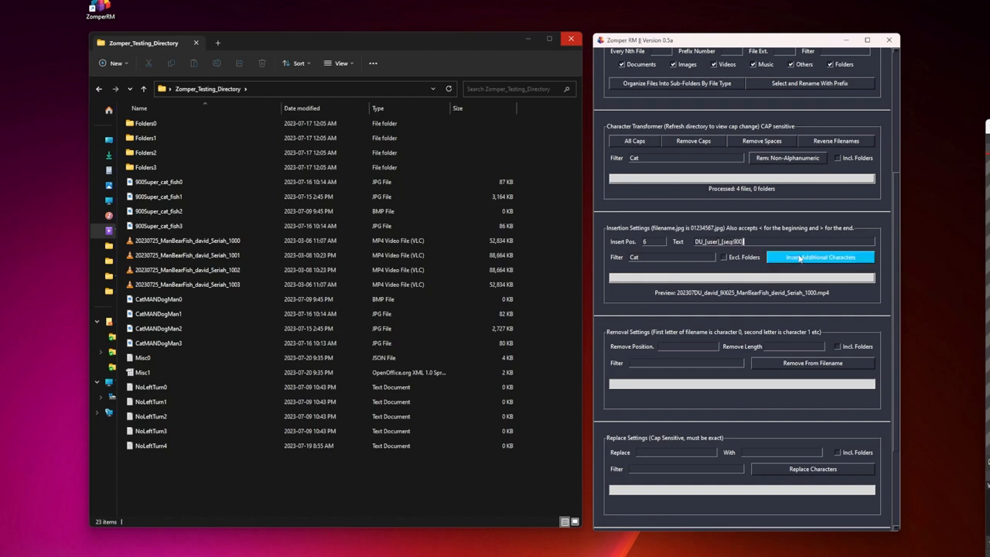
left_click(803, 258)
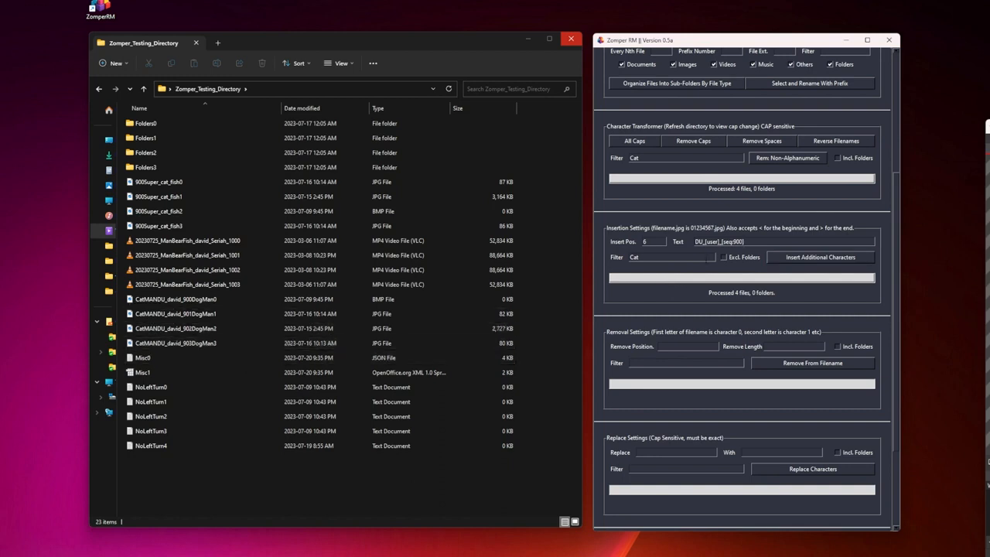
Step: Remove 6 characters starting at position 0 from the file names matching the filter Cat
scroll(896, 277, "down", 1)
scroll(897, 277, "up", 1)
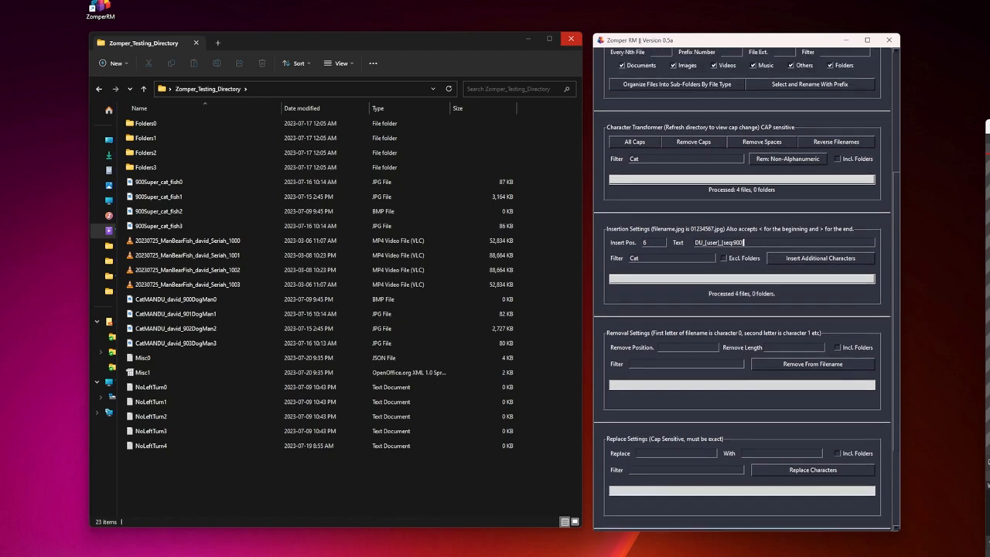
scroll(682, 362, "down", 7)
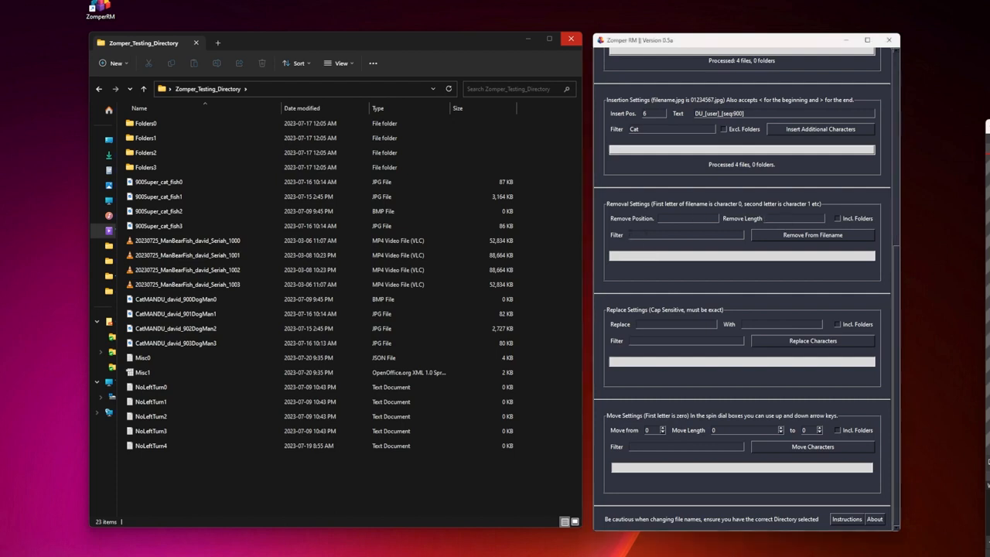
type("Cat")
left_click(670, 217)
type("0")
type("6")
left_click(824, 238)
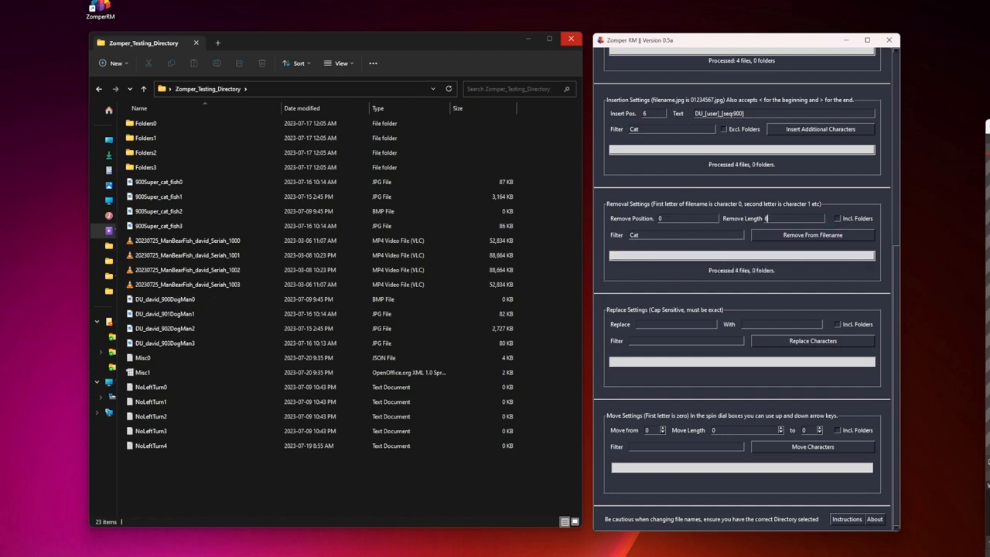
Step: Insert the text CK at position 2 in the file names matching the filter DU
left_click_drag(646, 114, 559, 125)
type("2")
type("DU")
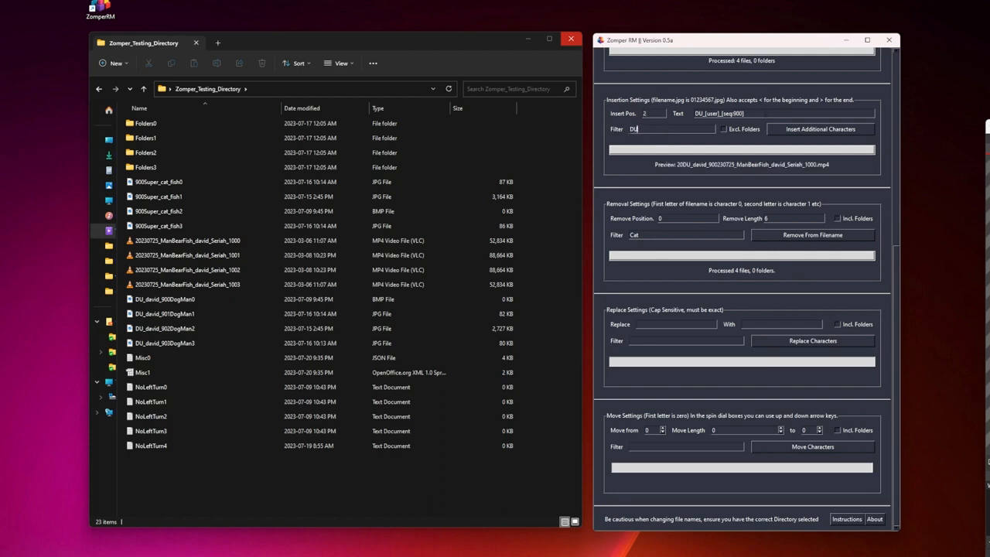
left_click_drag(752, 114, 678, 113)
type("CK")
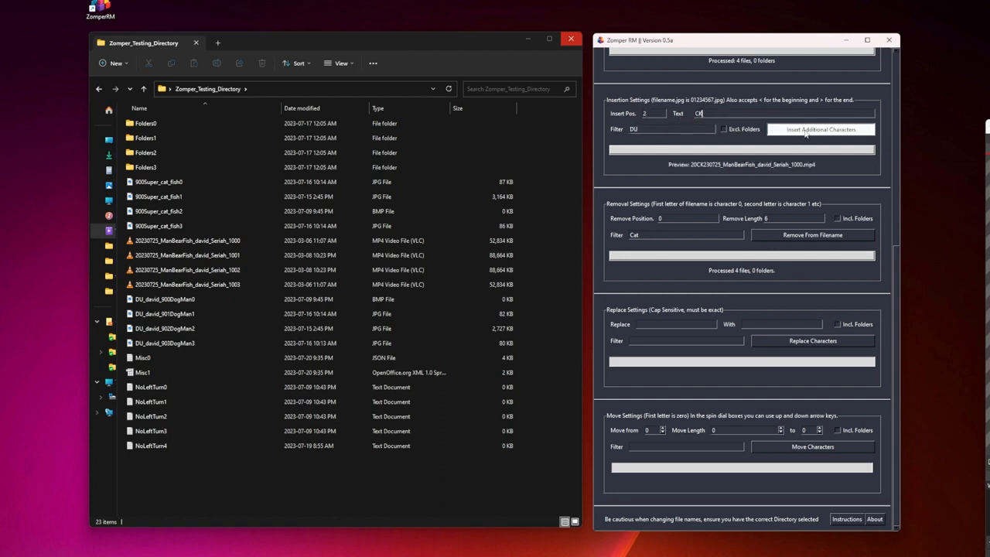
left_click(806, 133)
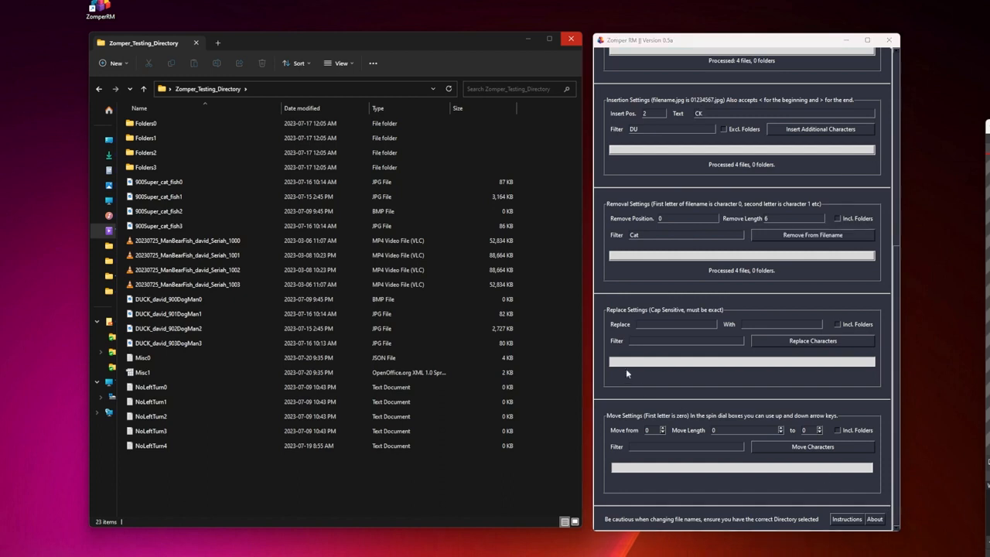
Step: Replace DUCK with the tag [seq:000] in the file names matching the filter DU
left_click(667, 324)
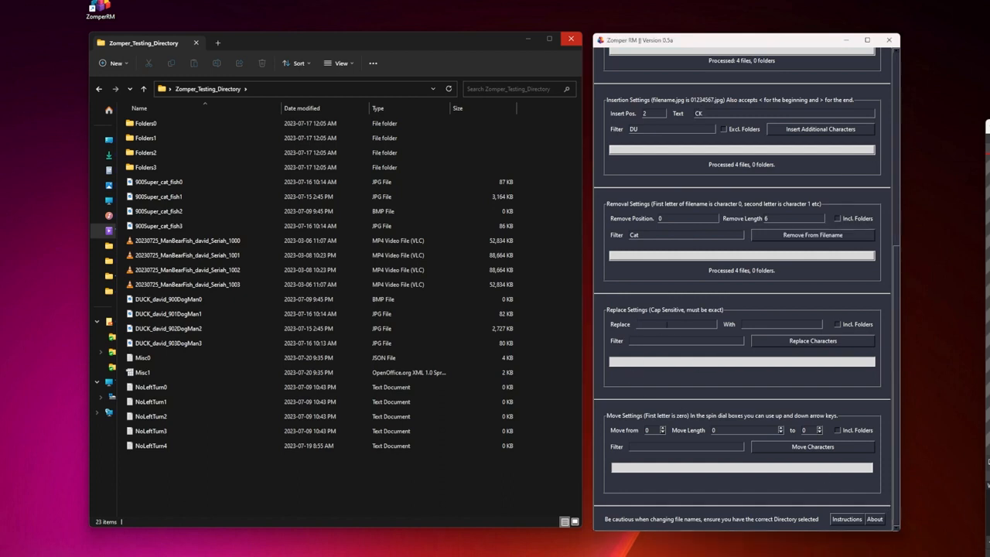
type("DUCK")
type("seq:000")
left_click(712, 340)
type("DU")
left_click(829, 347)
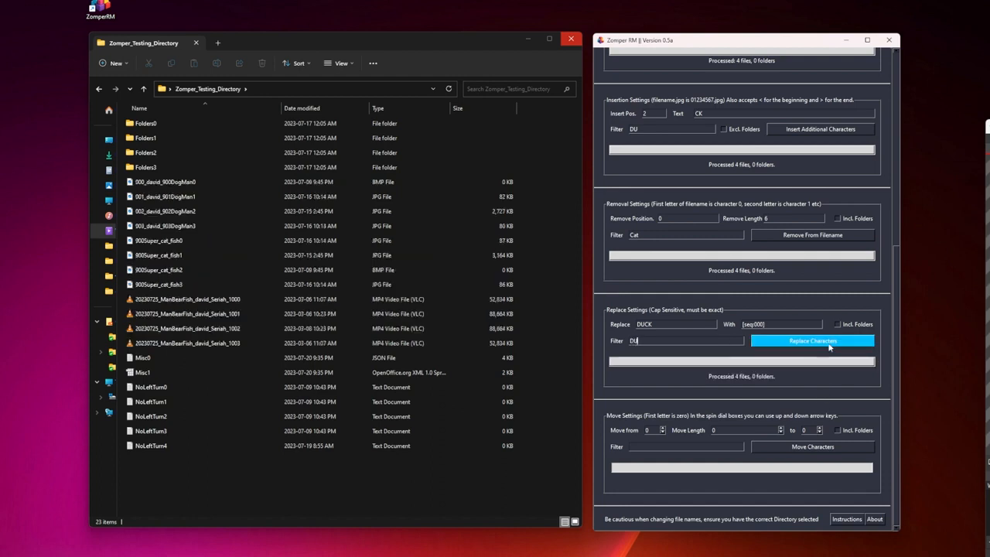
Step: Replace the username in the file names with CowChicken, filtering on the username's first three letters
left_click(740, 338)
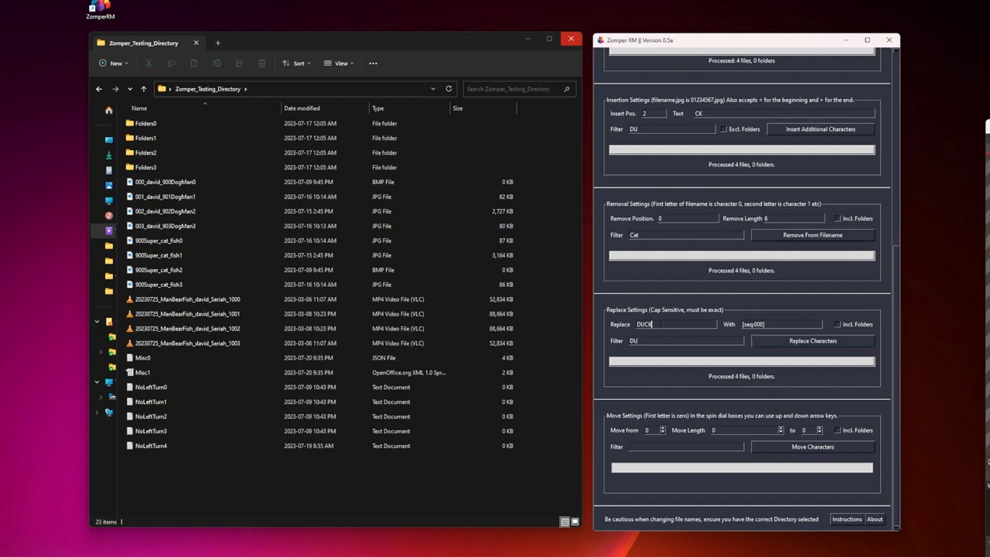
left_click_drag(661, 324, 616, 327)
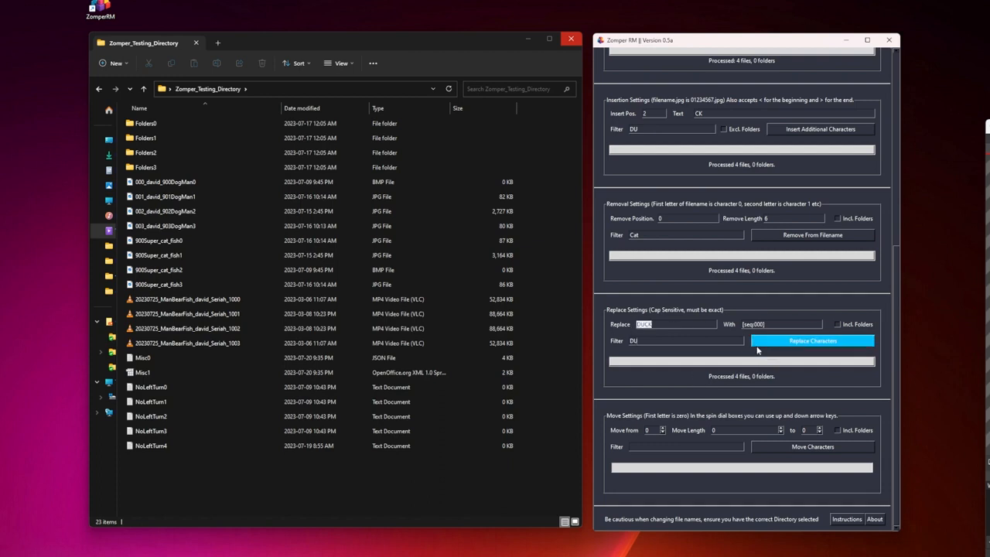
type("david")
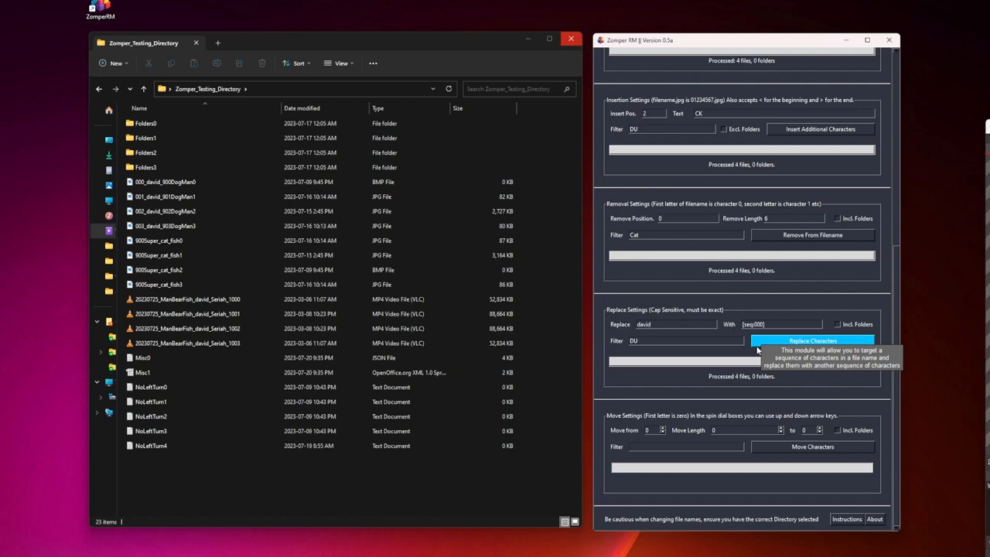
left_click_drag(763, 324, 718, 323)
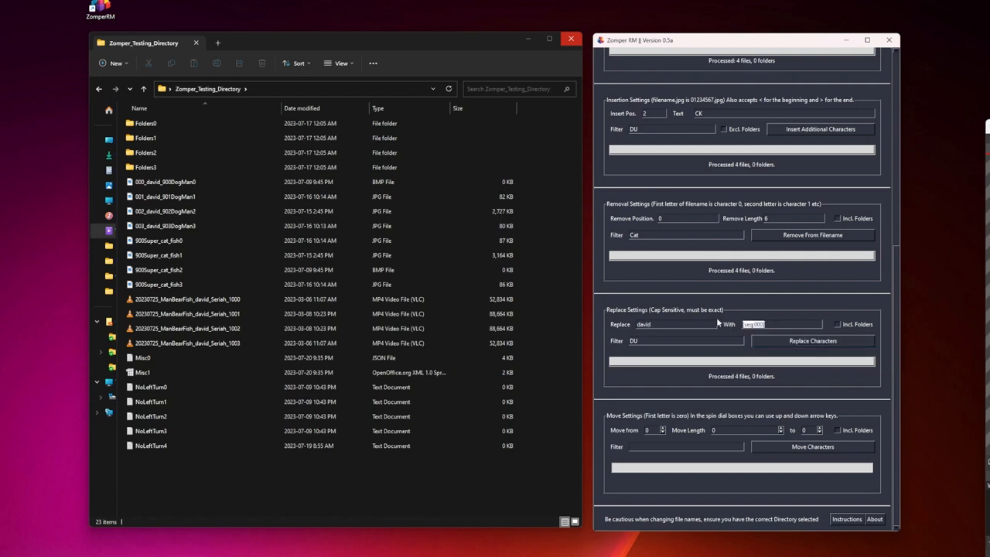
type("Ca")
type("wChicken")
double_click(660, 340)
type("dav")
left_click(812, 340)
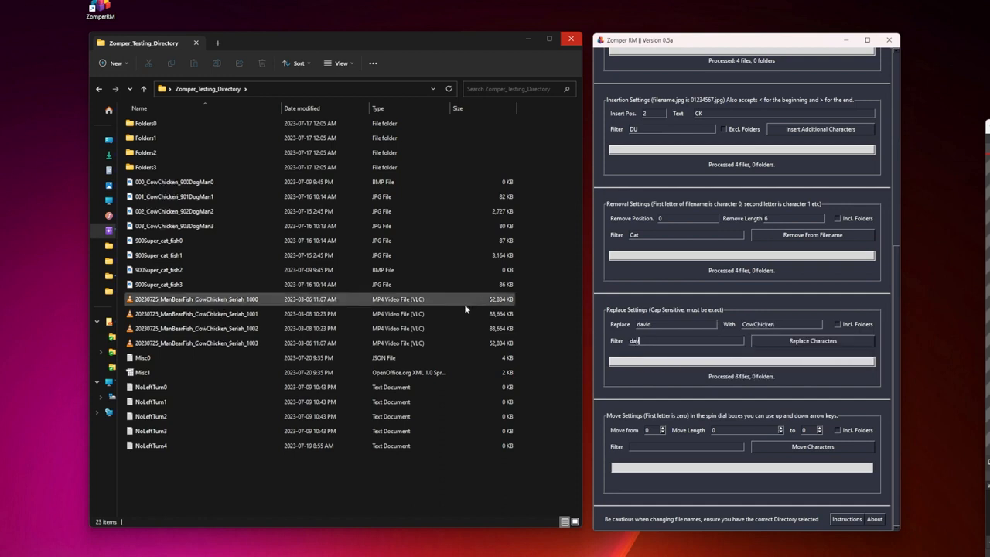
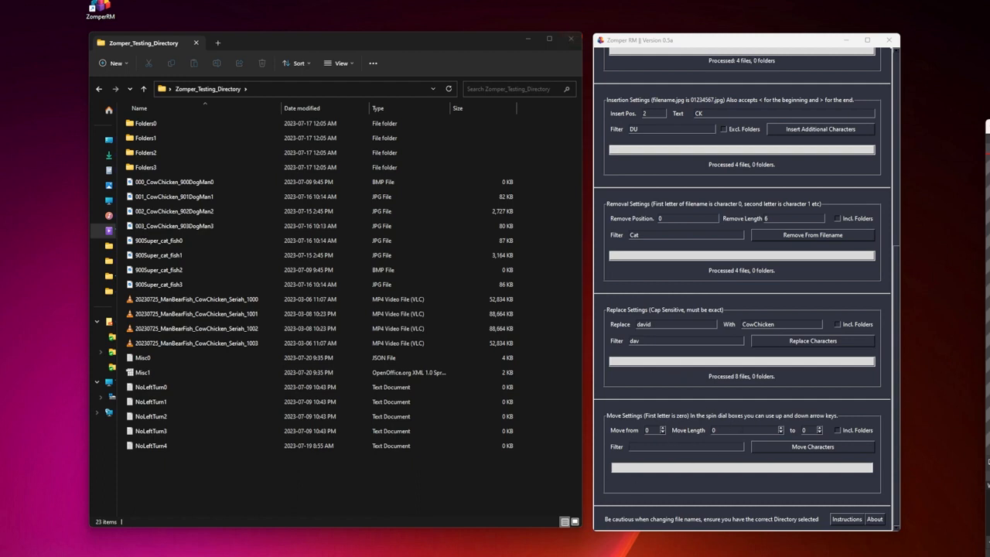
Step: Move 2 characters from position 0 to position 4 in all file names, leaving the filter empty and folders excluded
left_click_drag(652, 430, 625, 431)
key("Up")
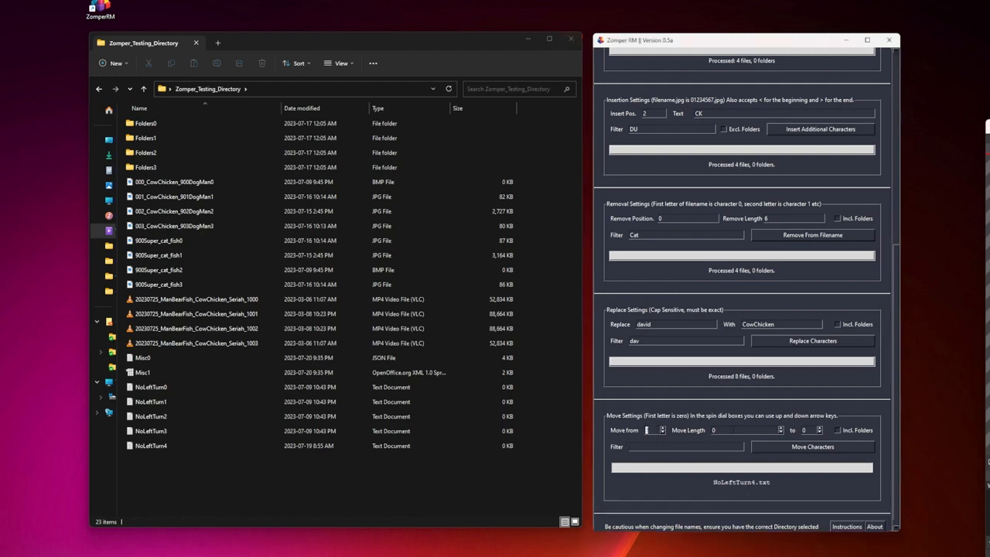
key("Tab")
key("Up")
key("Tab")
left_click_drag(719, 431, 632, 434)
key("Up")
key("Up")
key("Tab")
key("Tab")
left_click(781, 429)
scroll(653, 431, "down", 3)
scroll(802, 432, "up", 3)
key("Up")
key("Up")
key("Up")
key("Up")
key("Down")
key("Down")
key("Down")
key("Down")
key("Down")
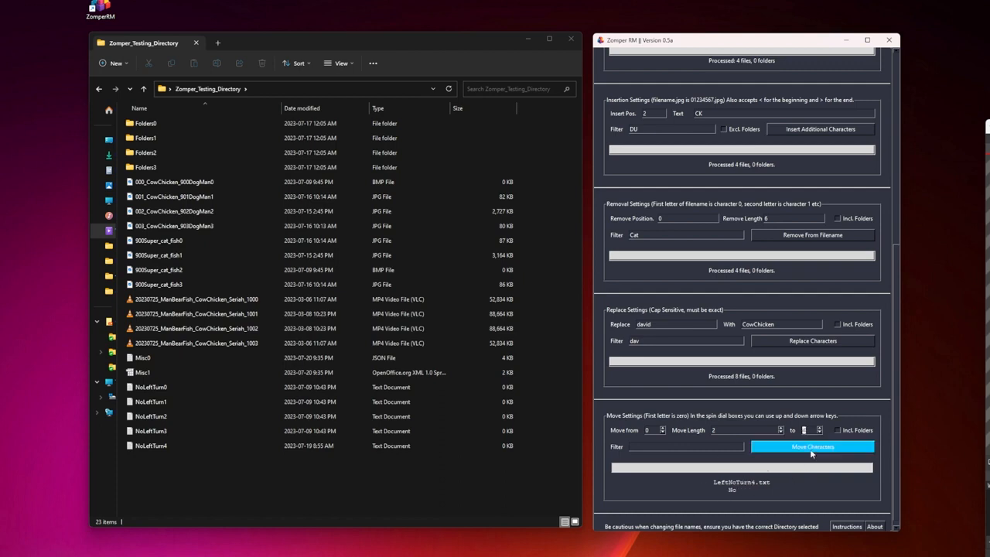
left_click(790, 450)
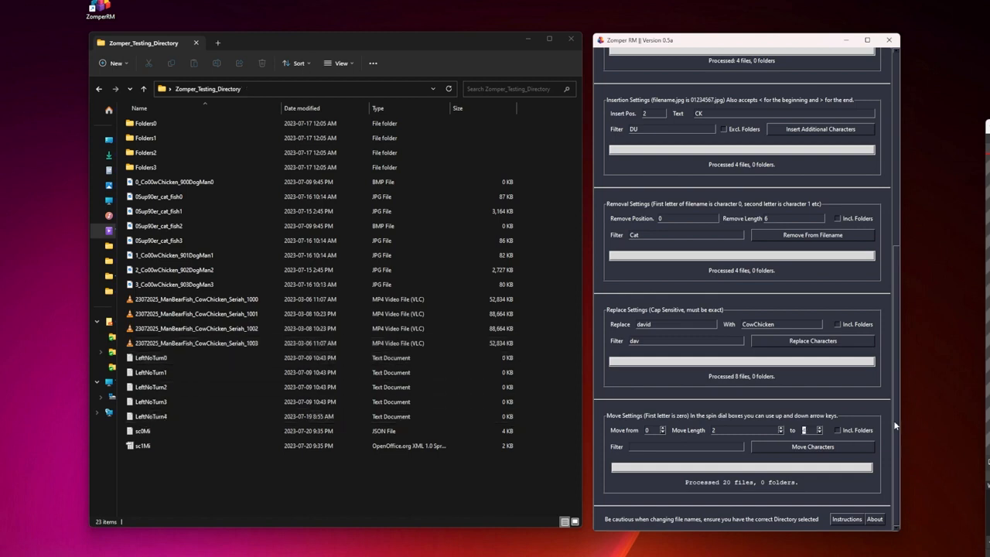
Step: Rename all files and folders as CatDogMan without a filter
left_click_drag(654, 431, 627, 433)
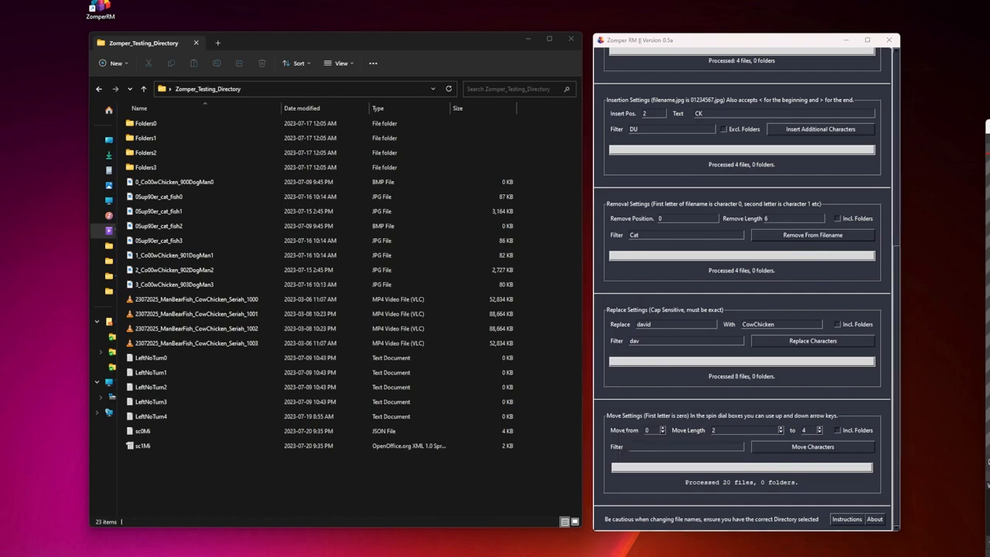
left_click_drag(897, 451, 886, 203)
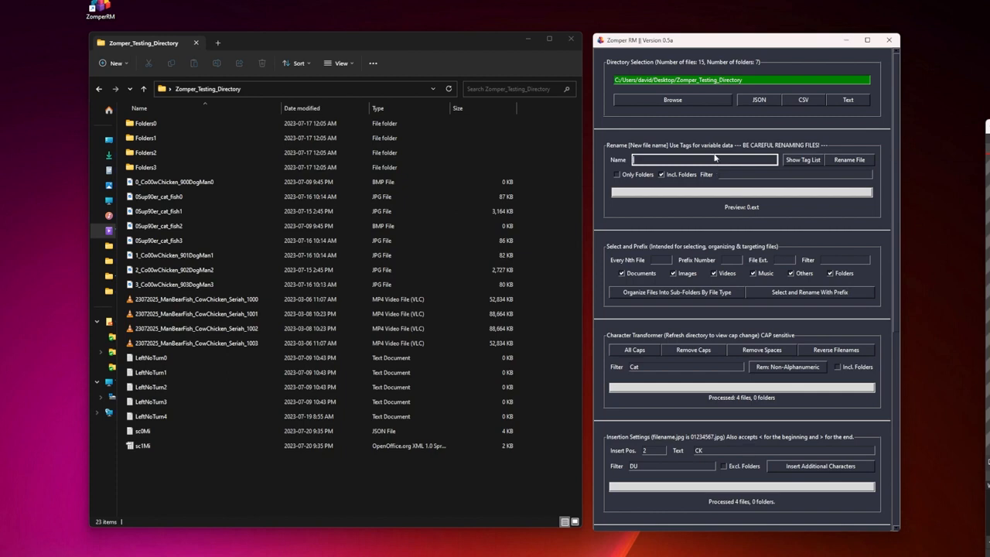
type("CatDo")
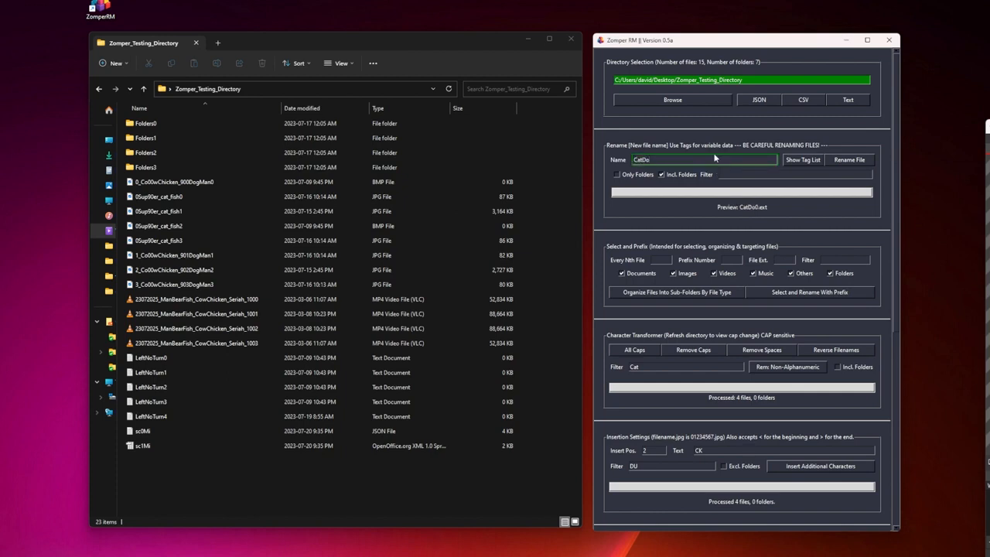
type("dMan")
left_click(849, 159)
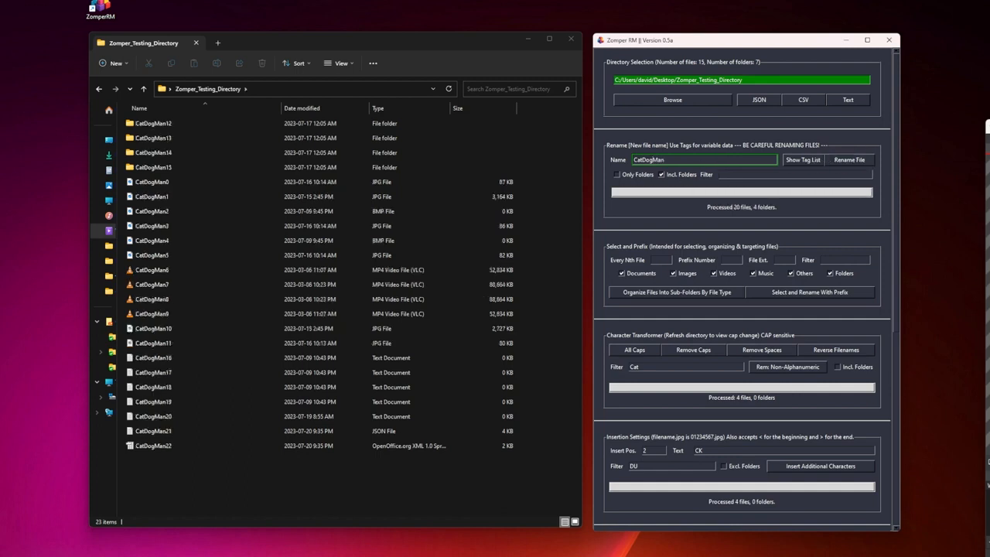
Step: Append _[seq:900] to the new name CatDogMan and consult the list of available tags
type("_[seq:000]")
left_click(803, 159)
left_click_drag(410, 76, 503, 102)
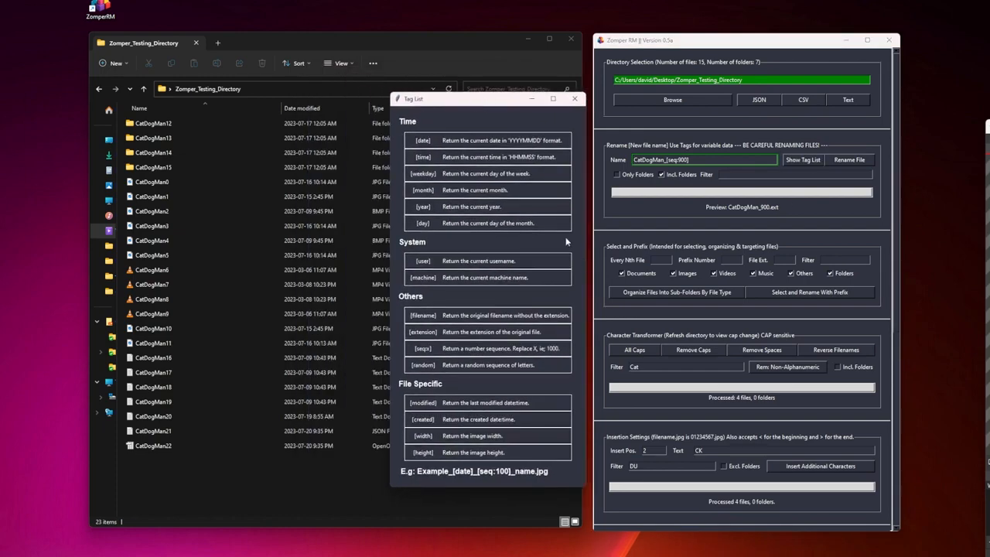
left_click(574, 98)
Step: Rename all files and folders as [random]_CatDogMan_[seq:900] and widen the Name column to fit the full names
left_click(629, 160)
type("R")
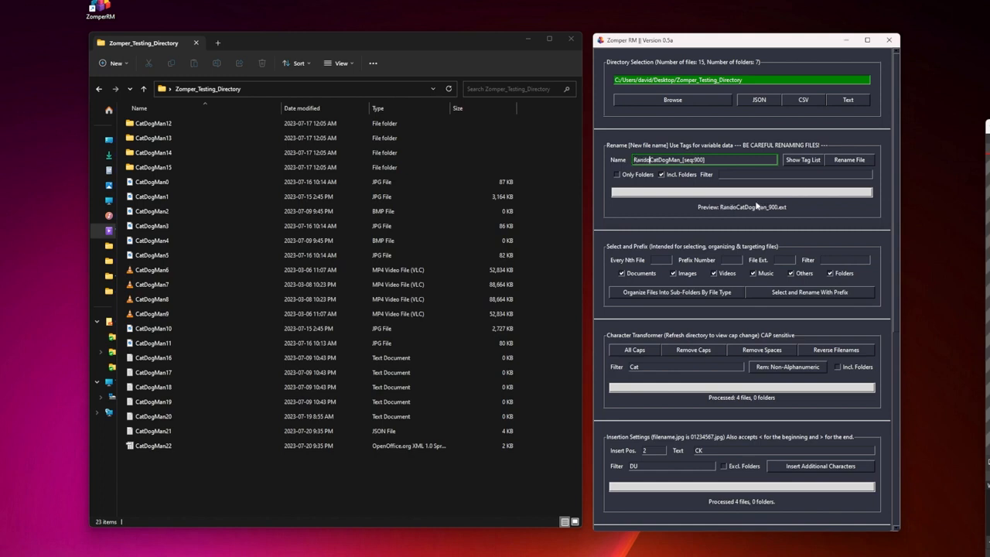
key("BackSpace")
type("[random")
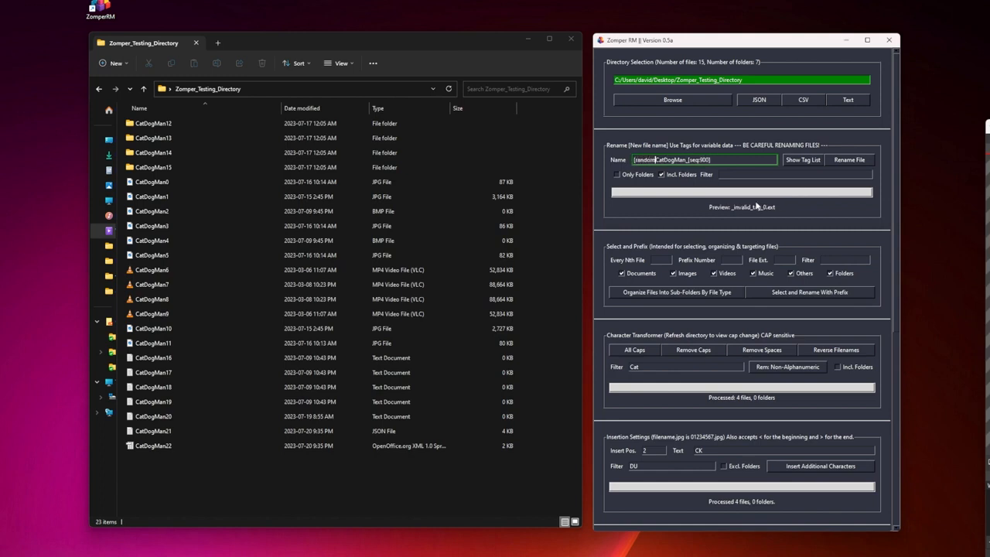
type("]_")
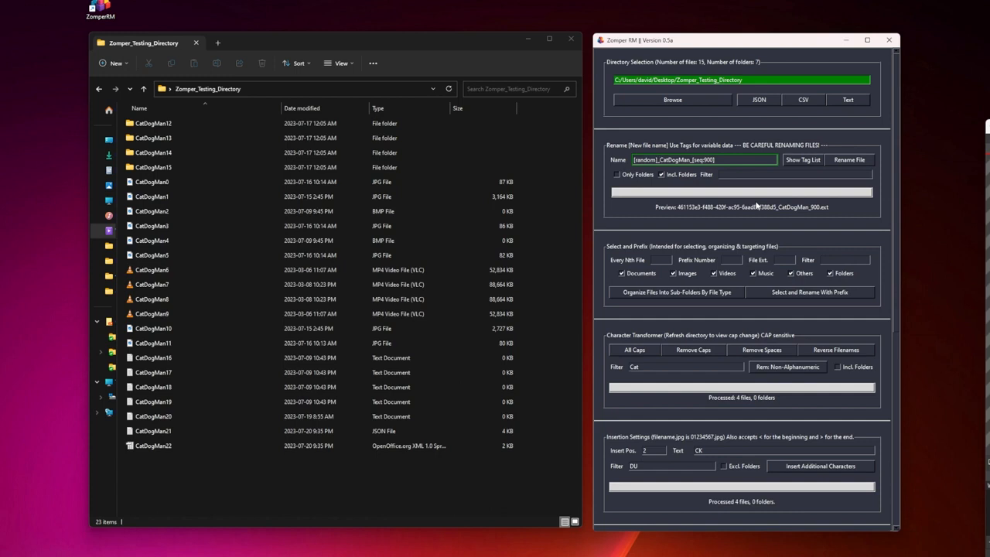
left_click(848, 159)
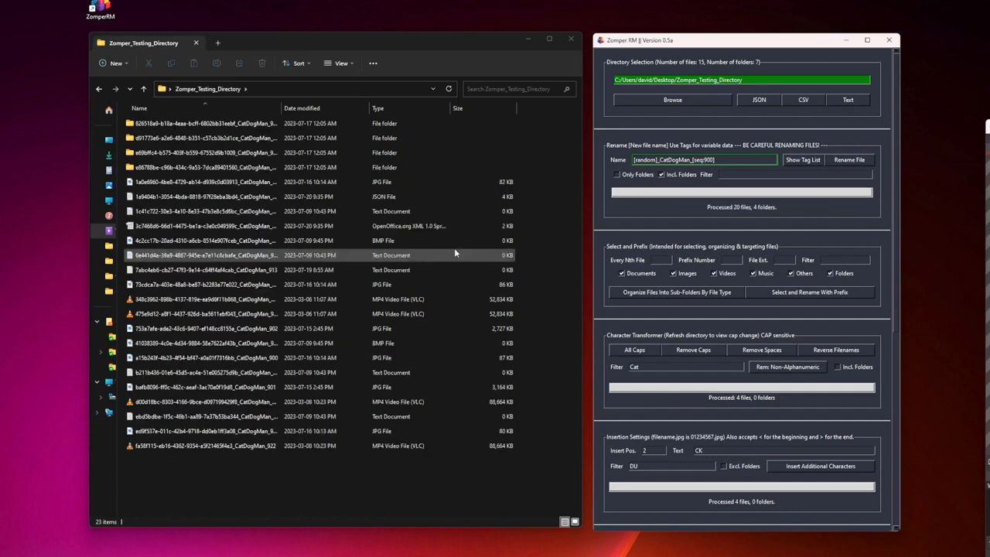
left_click_drag(282, 108, 305, 110)
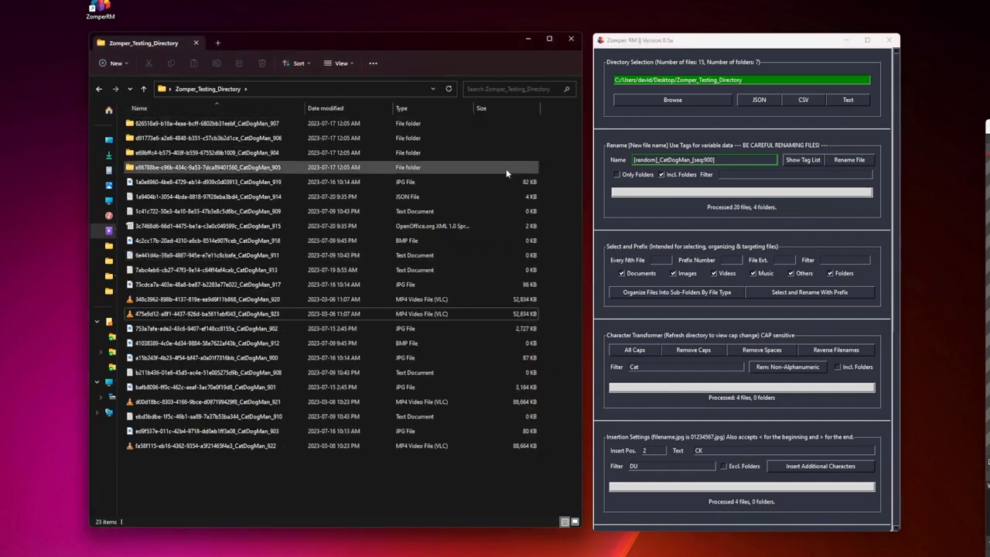
Step: Rename all files and folders as superman without a filter
left_click(720, 174)
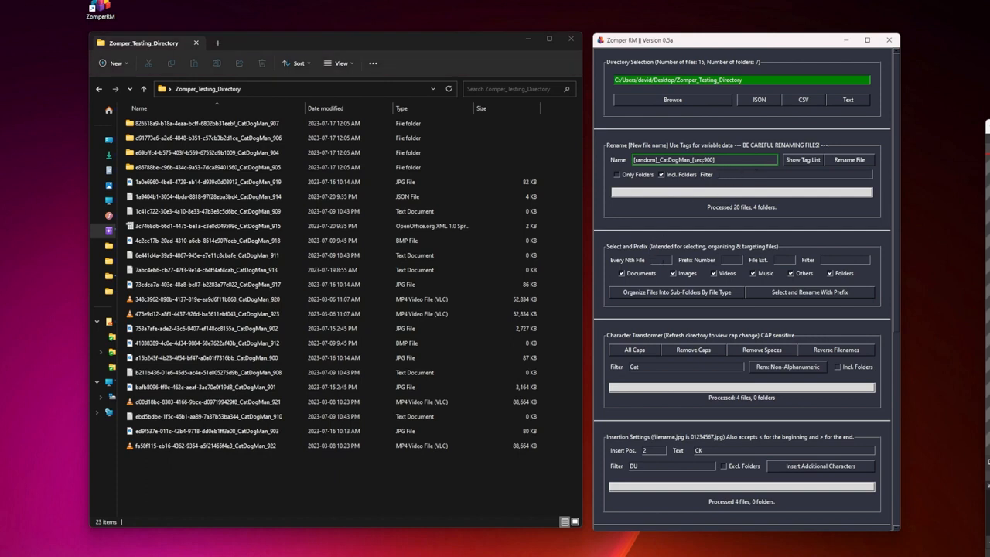
left_click_drag(714, 159, 600, 169)
type("superman")
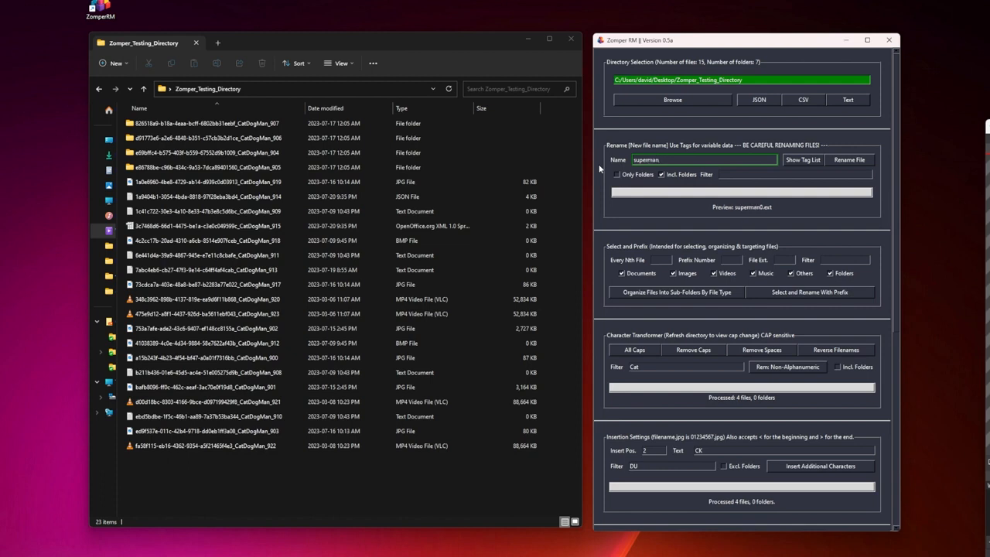
left_click(841, 162)
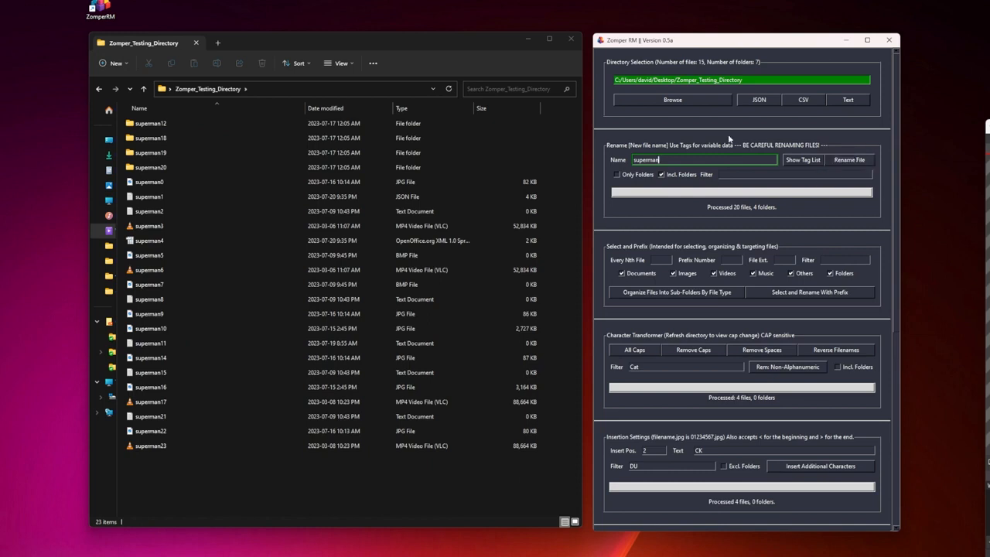
Step: Add the prefix number 900 to every 2nd file and folder without a filter, applying the prefix twice
left_click(659, 260)
type("2")
left_click(774, 260)
left_click(730, 260)
type("900")
left_click(773, 293)
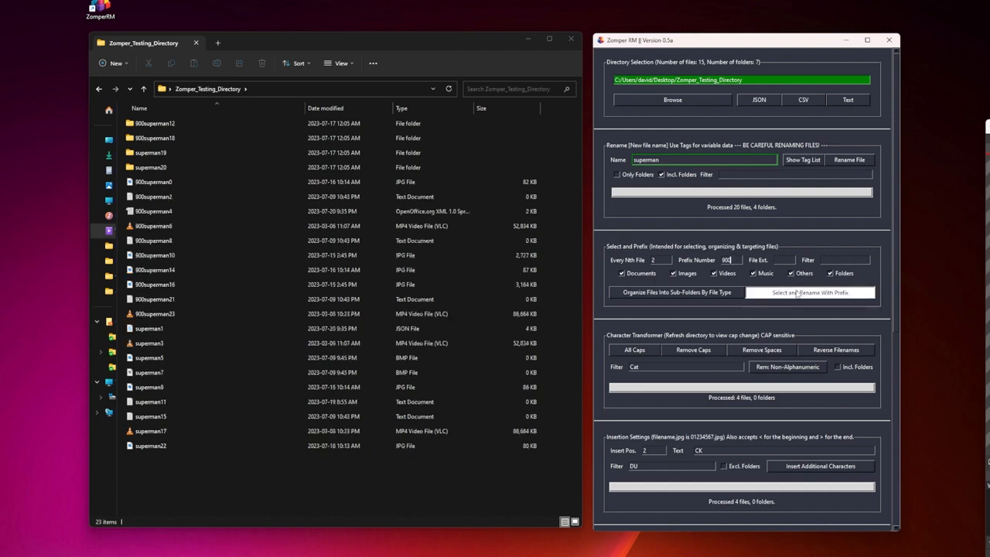
left_click(180, 183)
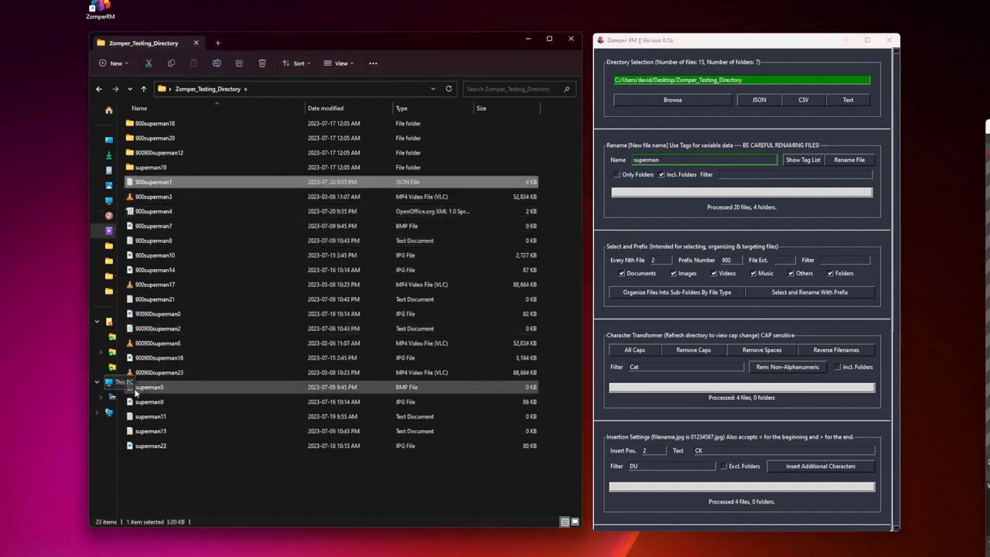
Step: Rename the files and folders whose names contain 9009 as batmanWings
left_click(719, 174)
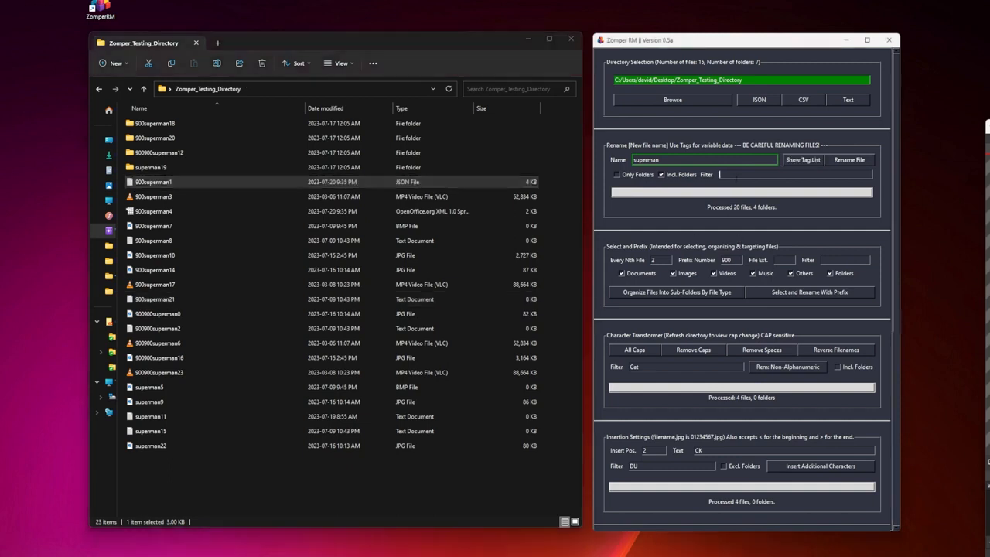
type("9009")
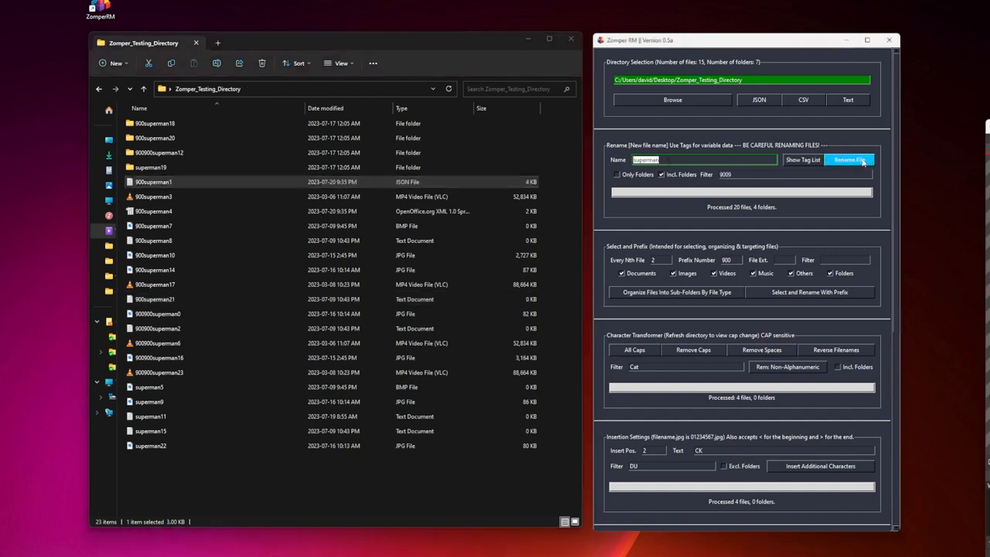
key("ctrl+a")
type("ba")
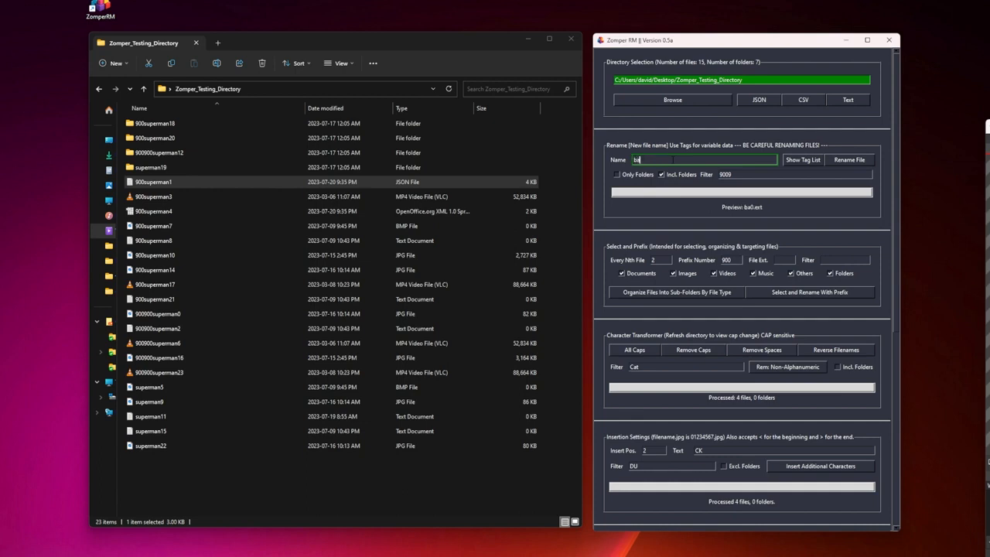
type("tmanWings")
left_click(849, 160)
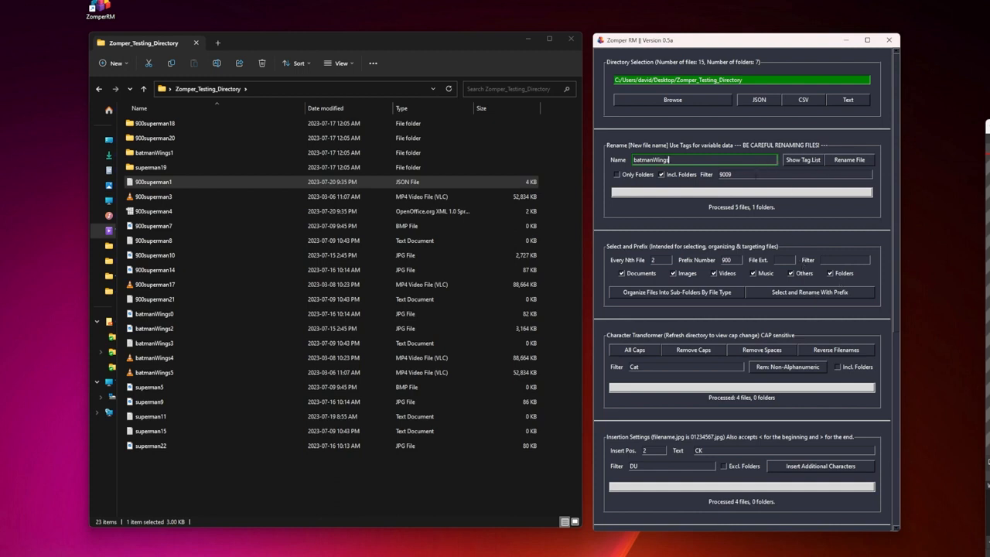
Step: Rename the files and folders whose names contain 900 as CatWithWings
left_click_drag(757, 175, 589, 161)
type("900")
type("Cat")
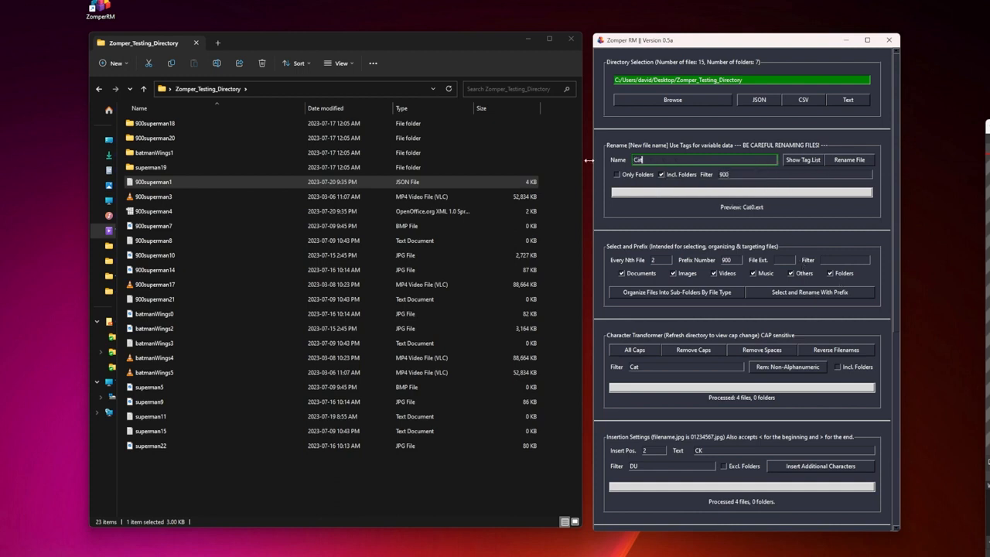
type("WithWings")
left_click(852, 162)
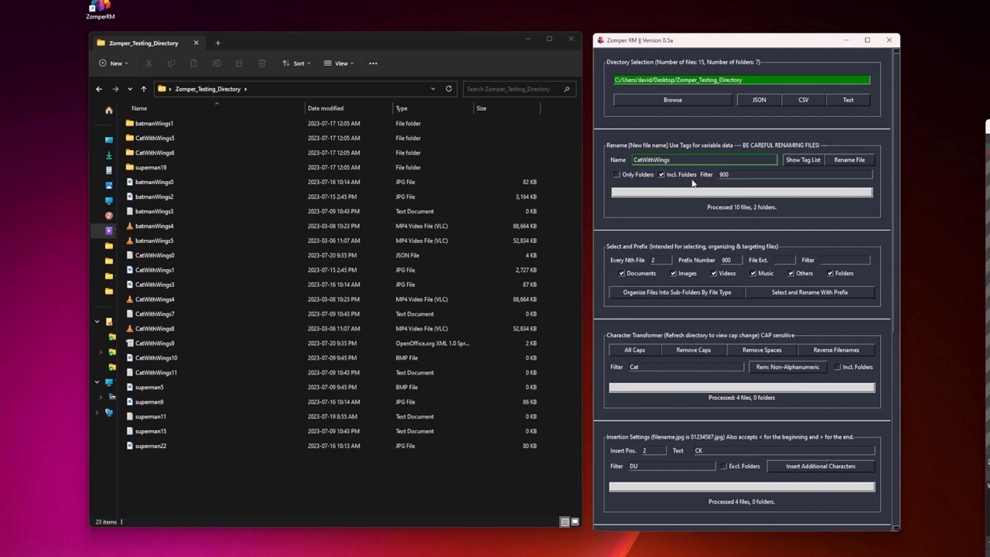
Step: Restrict renaming to folders only, without a filter, and rename all folders as SuperShark
left_click(626, 176)
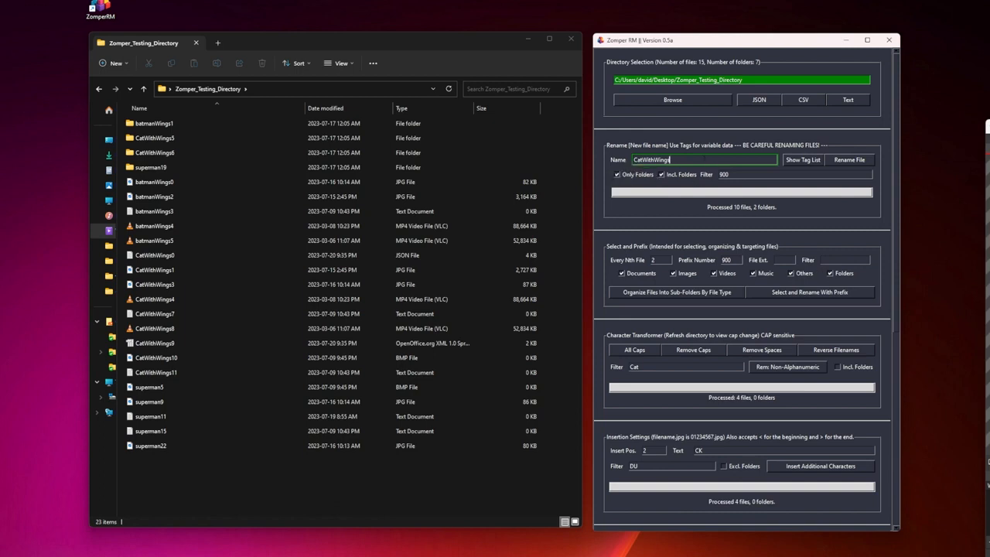
left_click(665, 177)
left_click_drag(671, 160, 598, 156)
type("SuperShark")
left_click(851, 160)
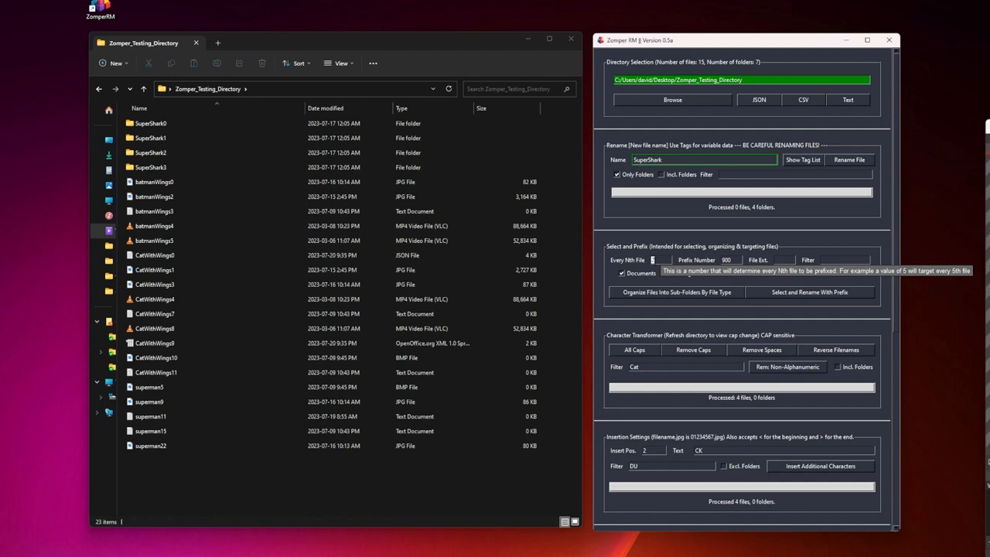
Step: Turn off the folders-only restriction and rename all files, without folders, as NoodlePoodle_[seq:300]
double_click(700, 160)
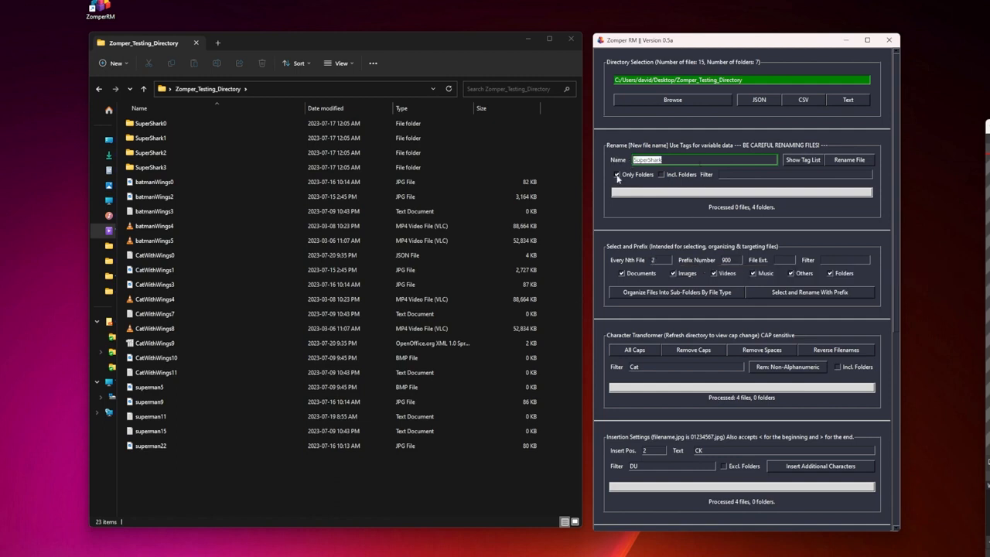
left_click(617, 175)
double_click(699, 163)
type("NoodleF")
type("oodle")
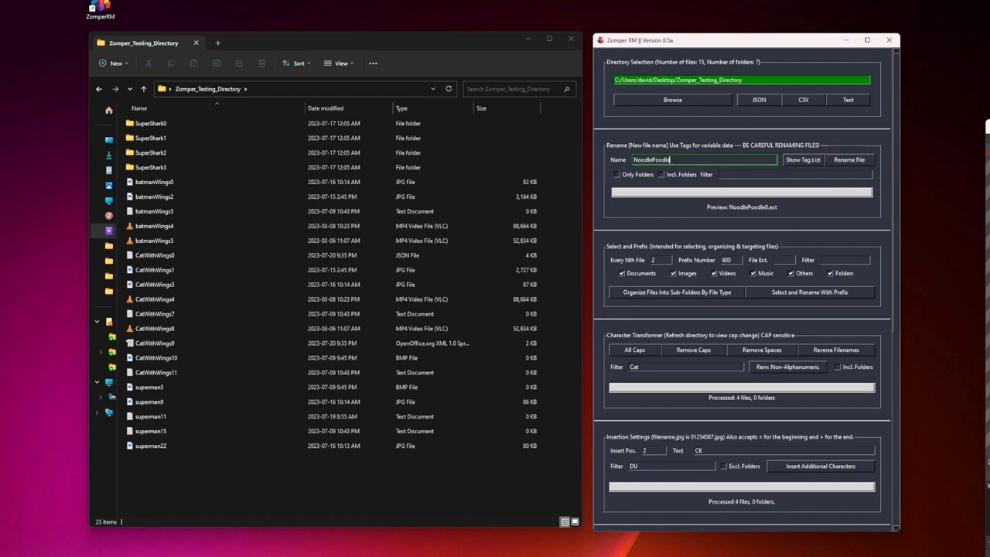
type("_[seq:300")
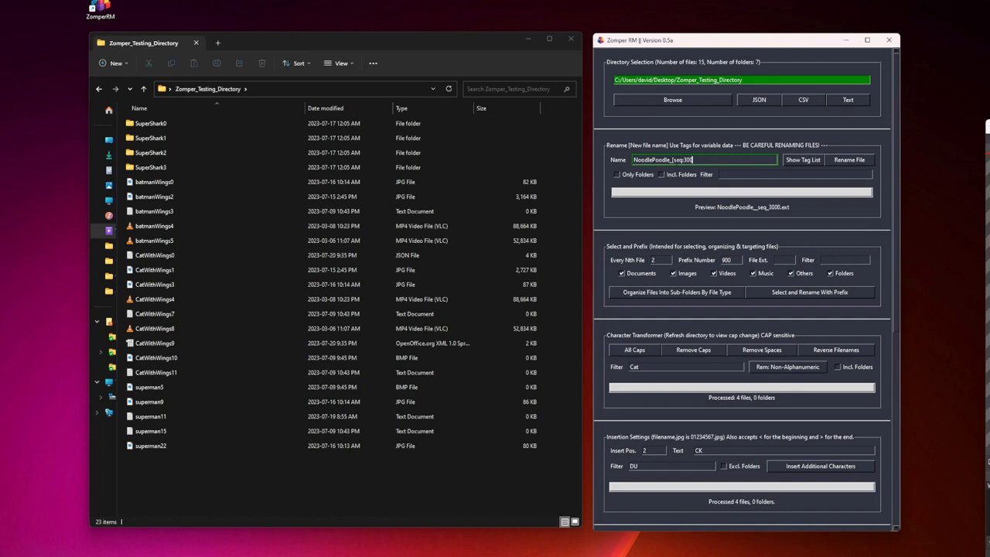
type("]")
left_click(853, 162)
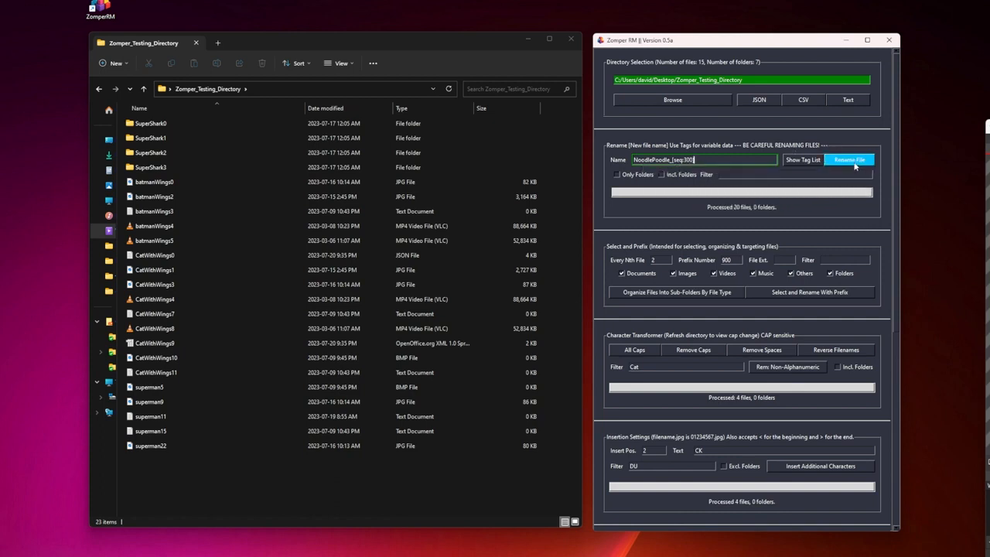
Step: Add the prefix number 300 to every 2nd file and folder
left_click_drag(659, 260, 647, 275)
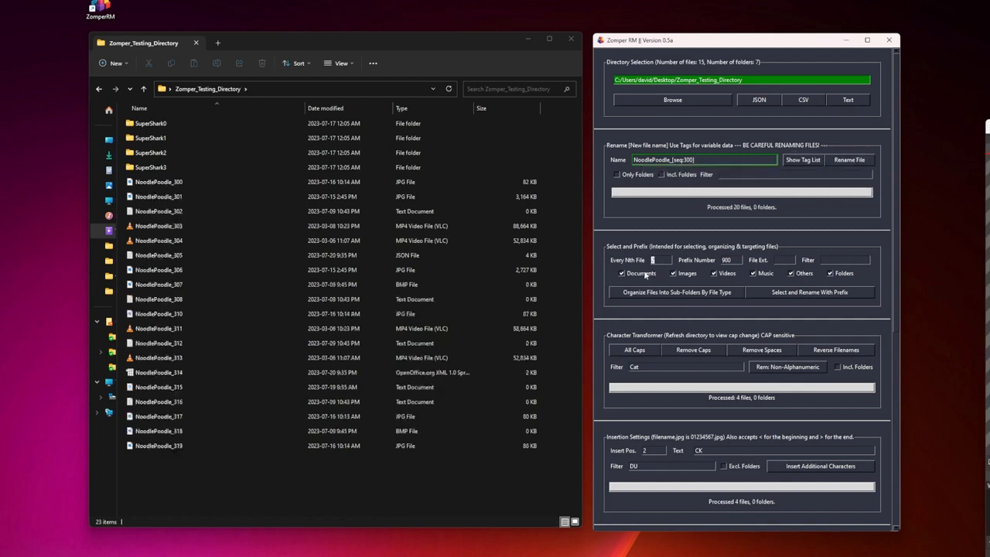
left_click(725, 261)
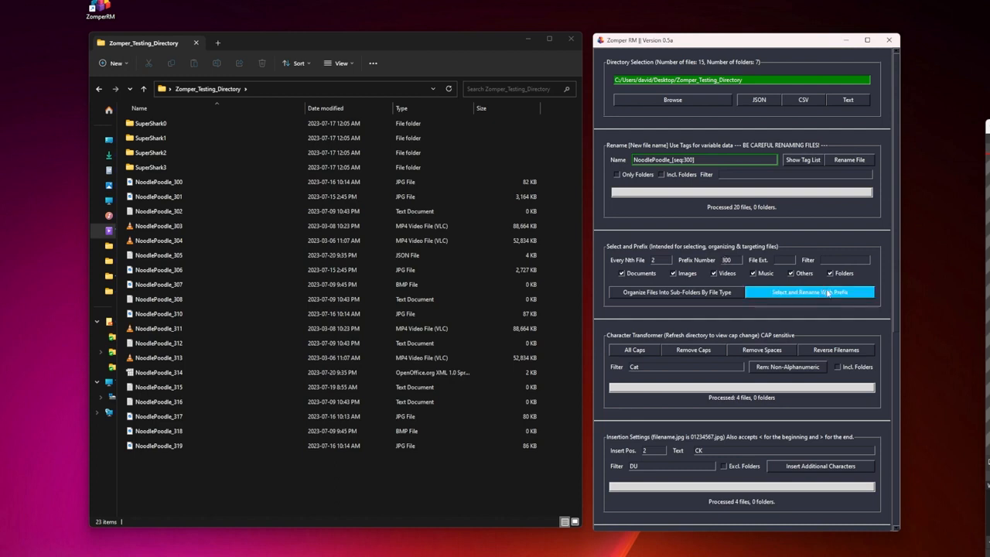
left_click(826, 292)
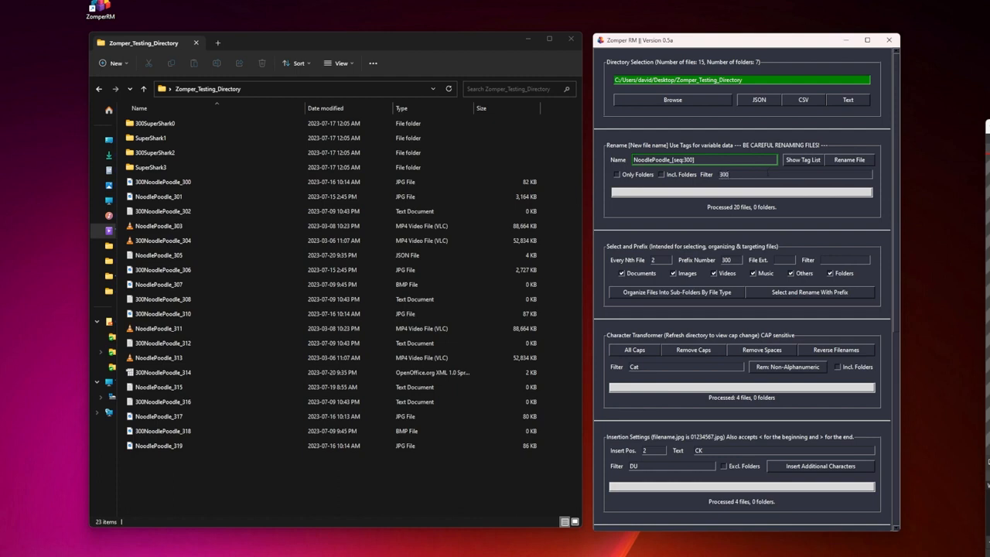
Step: Rename the files matching the filter 300 as CatDoodle_[seq:300], leaving folders out
double_click(669, 159)
type("CatDoodle")
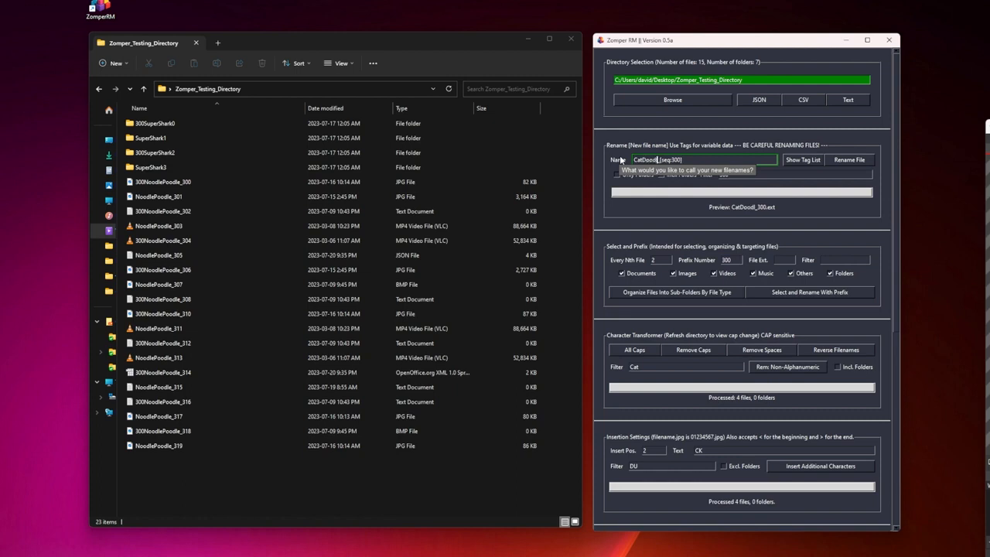
left_click(849, 163)
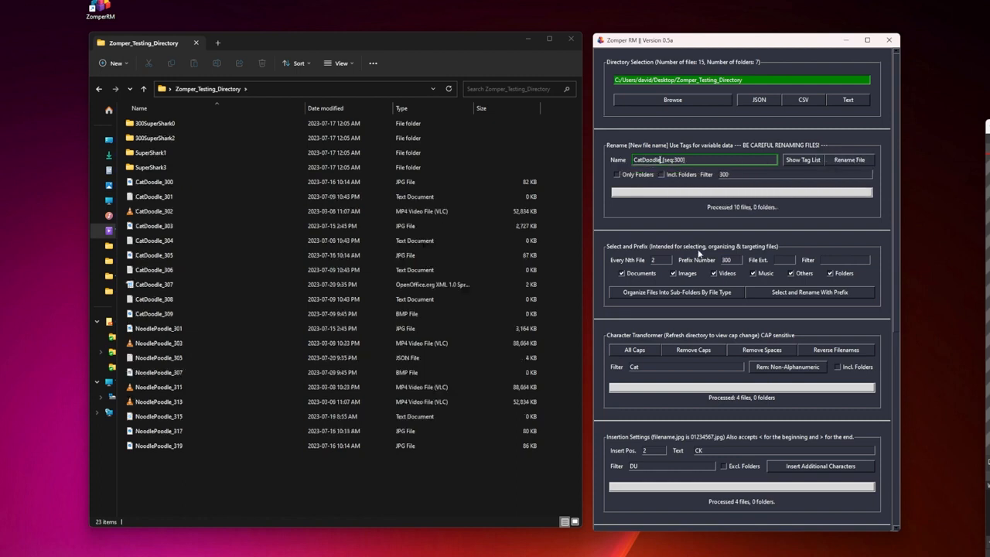
Step: Rename the files matching the filter Noo as PoodleDoodle_[seq:400]
double_click(723, 174)
type("Noo")
left_click_drag(660, 159, 632, 159)
type("PoodleDoodl")
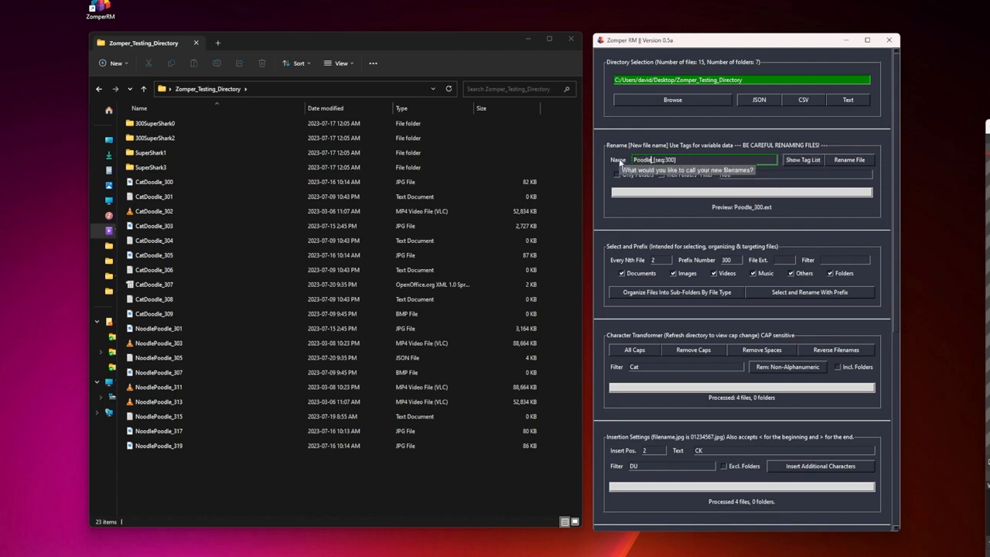
type("e")
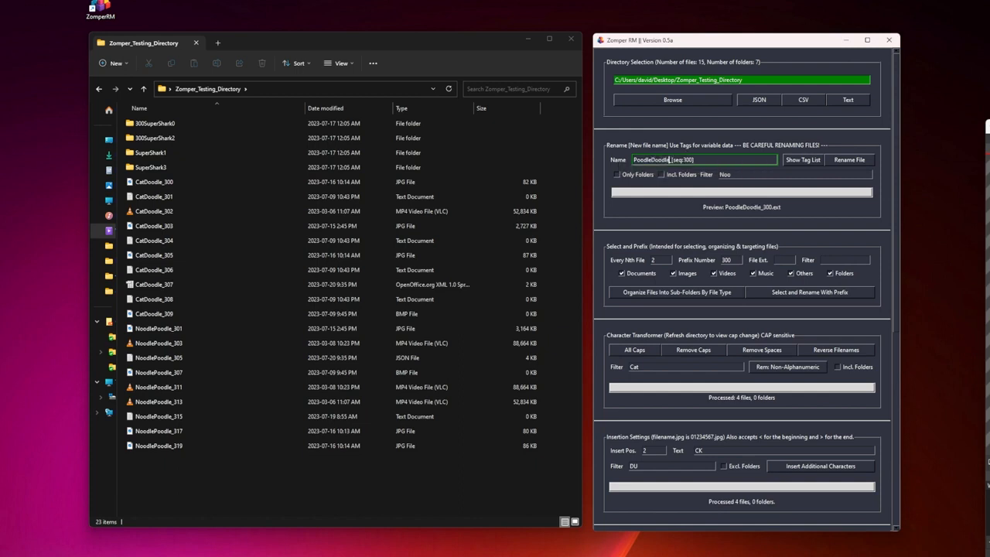
left_click(858, 162)
left_click(858, 160)
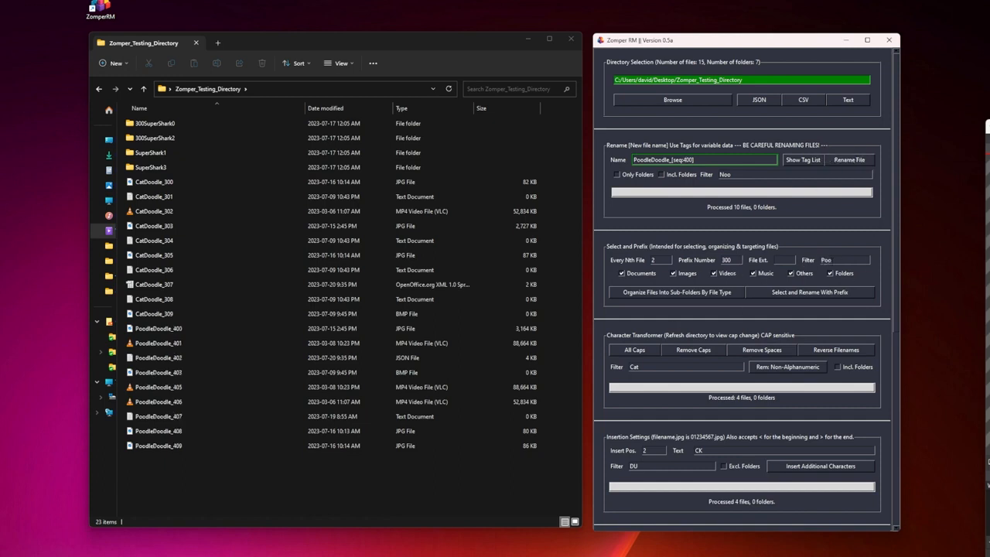
Step: Prefix every 2nd file matching Poo with 600, and rename the files matching 600 as BatmanWings_[seq:400]
type("6")
left_click(818, 292)
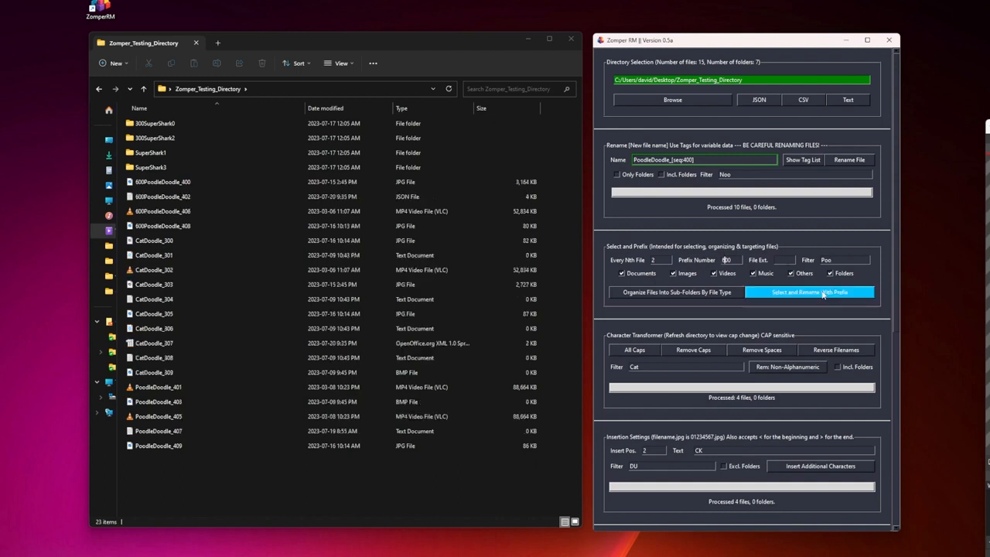
double_click(725, 174)
type("600")
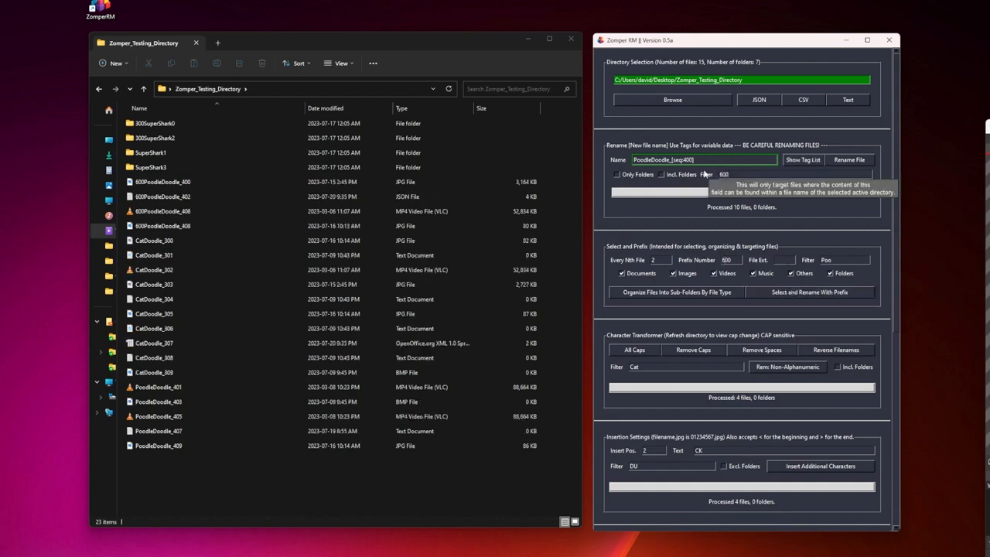
left_click_drag(669, 160, 610, 167)
type("BatmanWings")
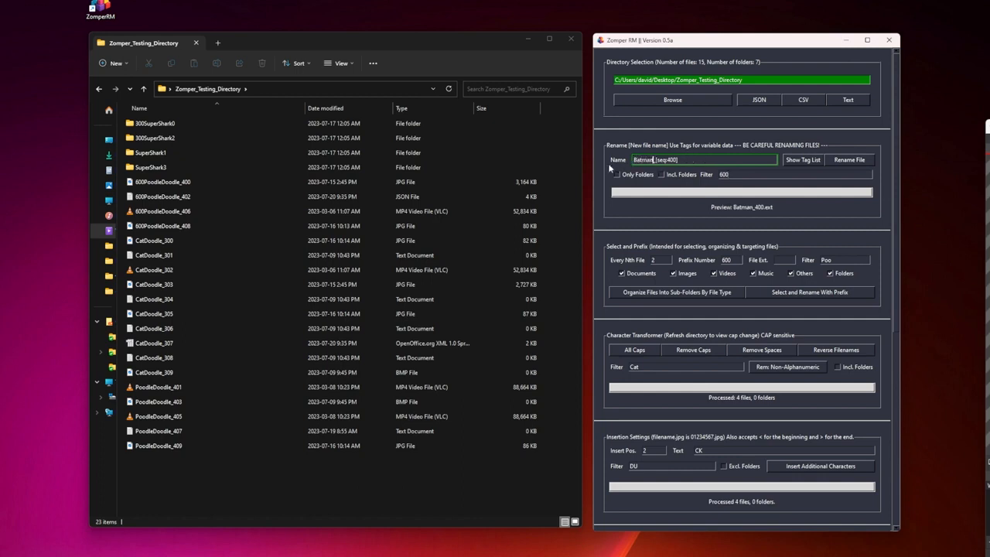
left_click(847, 159)
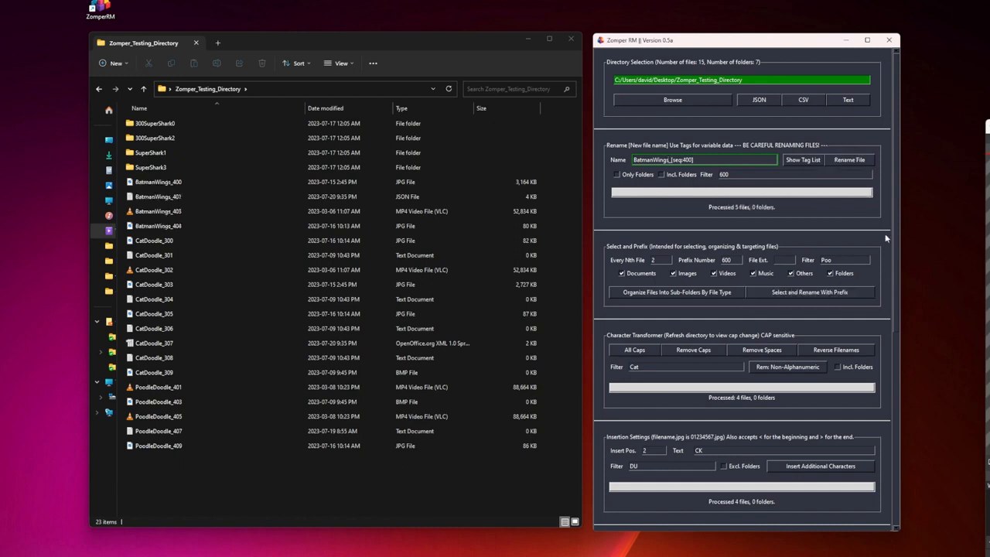
Step: Select Zomper_Testing_Directory again as the working directory, and open the tag list and move it aside
left_click_drag(895, 237, 886, 213)
left_click_drag(348, 43, 352, 42)
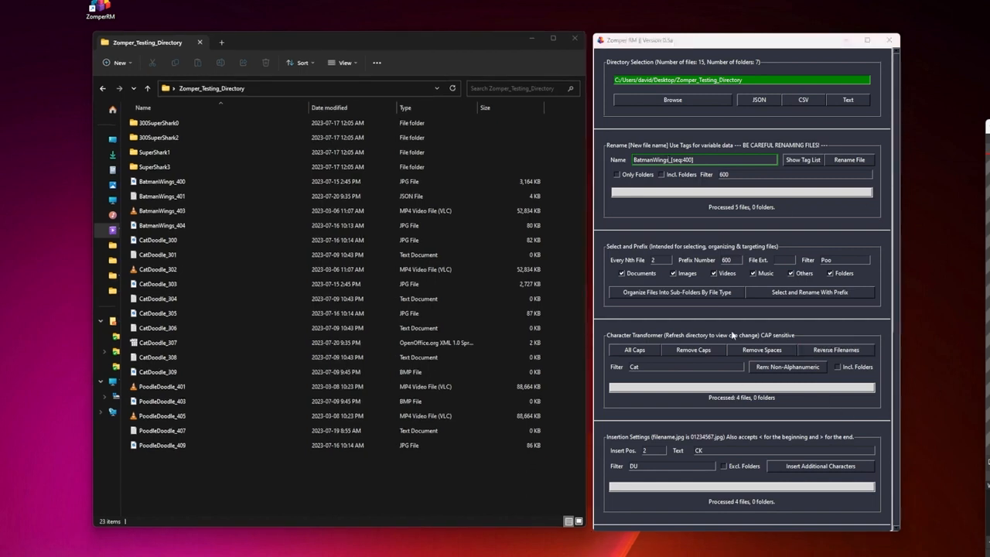
left_click_drag(895, 114, 899, 94)
left_click_drag(762, 80, 553, 71)
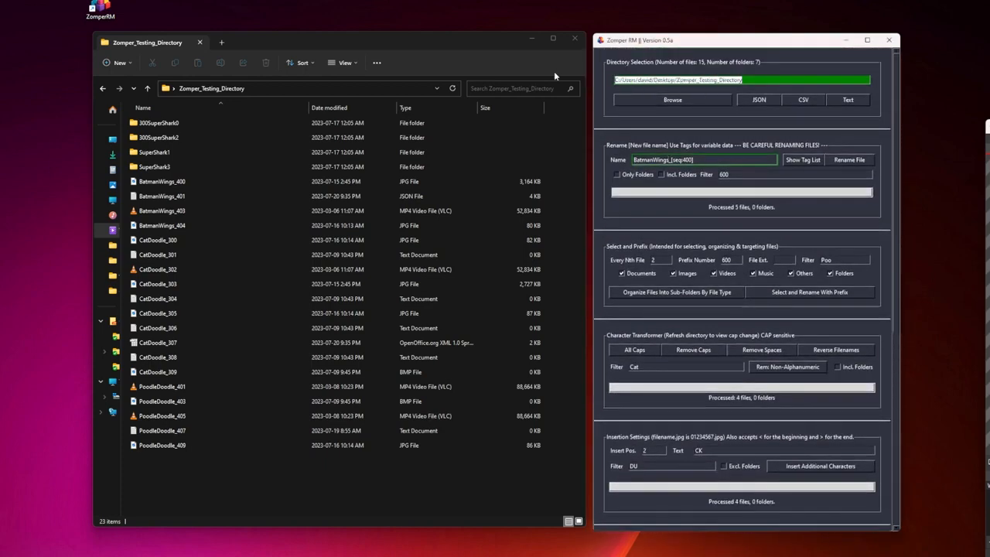
key("BackSpace")
left_click(693, 103)
key("Return")
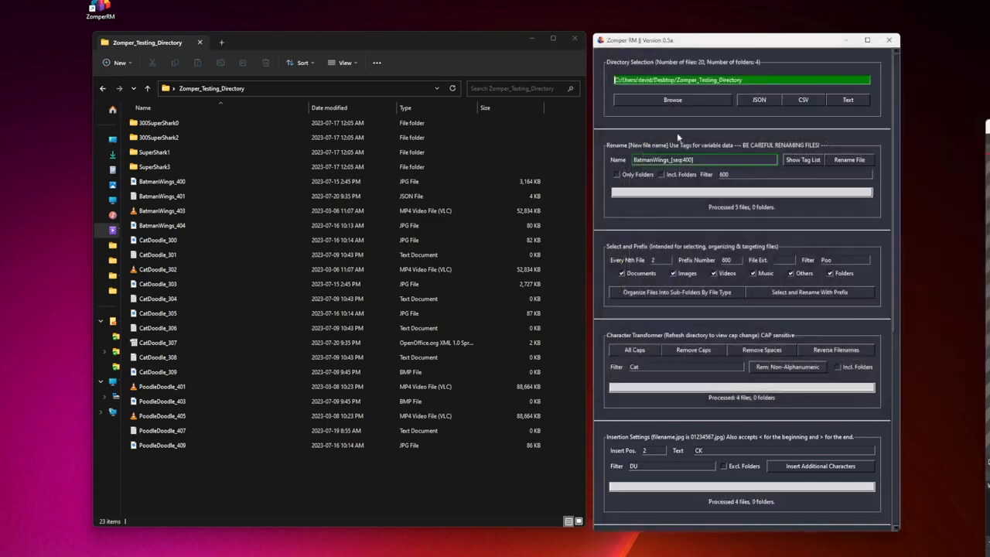
left_click_drag(748, 81, 584, 71)
left_click(803, 159)
left_click_drag(455, 130, 0, 120)
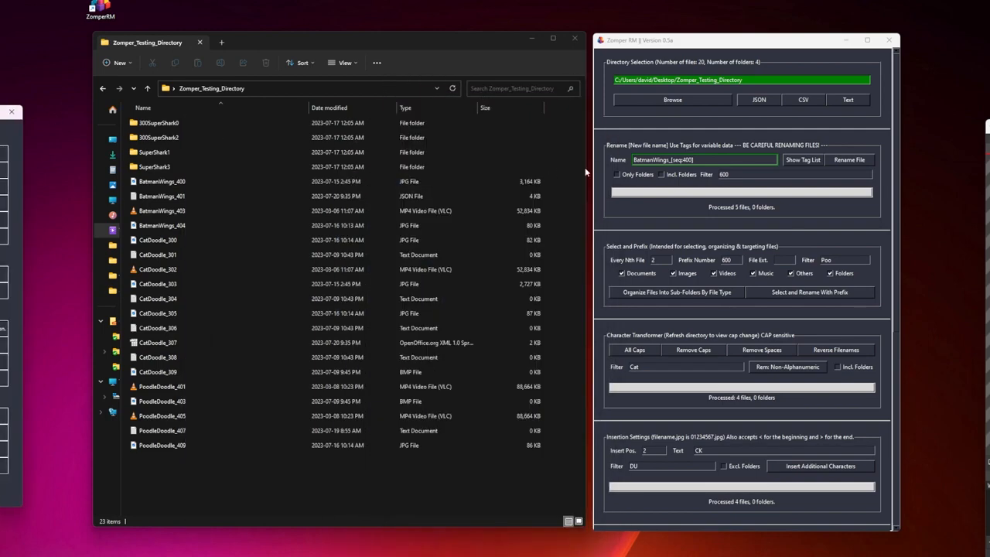
Step: Clear the rename filter and rename all files as BatmanWings_[seq:600]
left_click(824, 160)
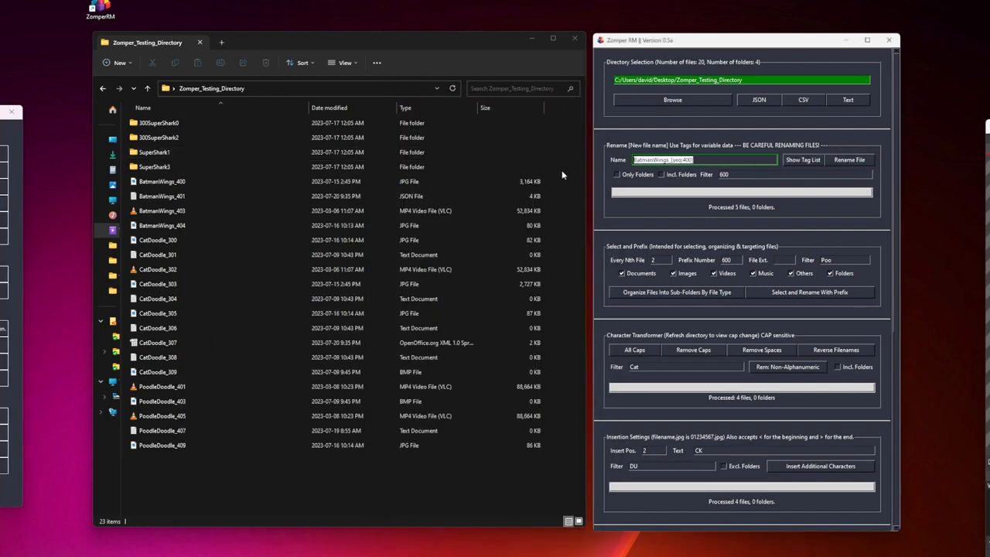
type("Vatman")
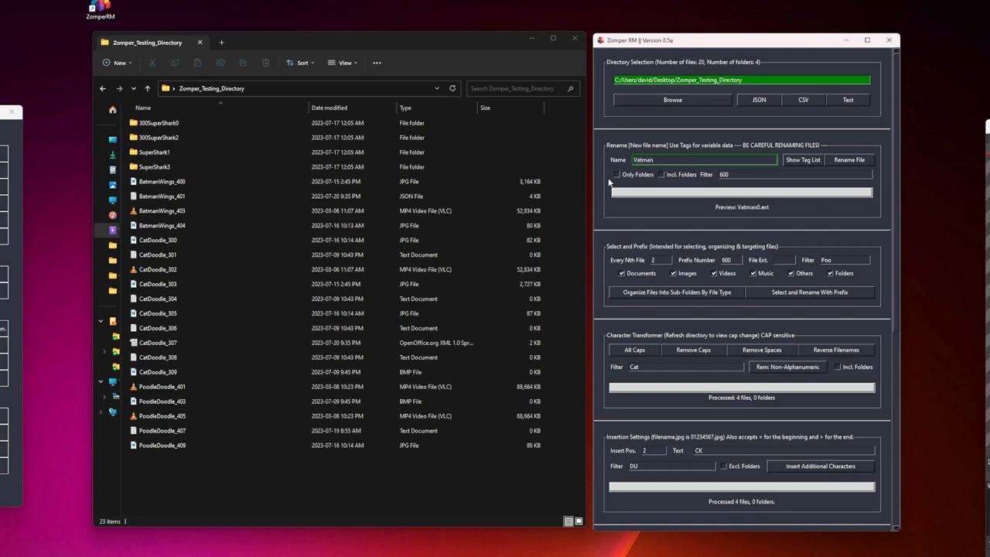
key("ctrl+a")
type("Batman")
key("BackSpace")
key("BackSpace")
key("BackSpace")
type("manWings_[seq:600]")
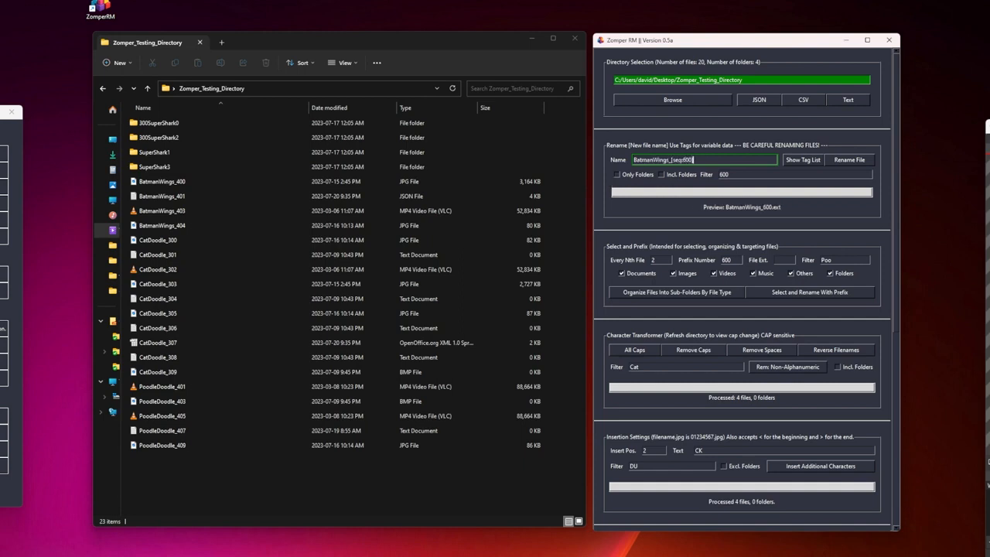
double_click(722, 175)
key("BackSpace")
left_click(851, 160)
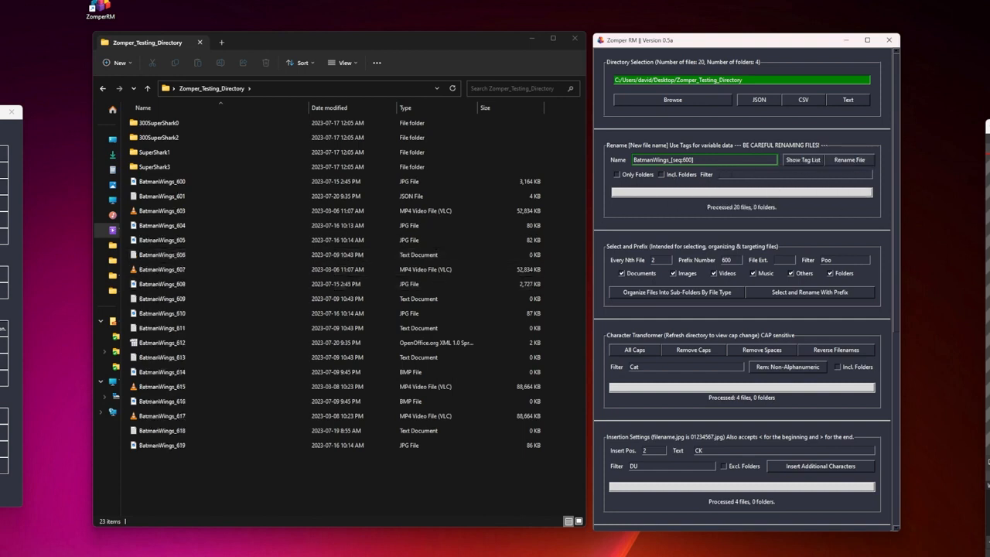
Step: Add the prefix number 400 to every 2nd file matching the filter Bat
left_click_drag(666, 260, 619, 255)
key("BackSpace")
left_click_drag(737, 259, 670, 257)
key("BackSpace")
left_click(660, 260)
type("400")
key("Tab")
key("Tab")
type("Va")
type("t")
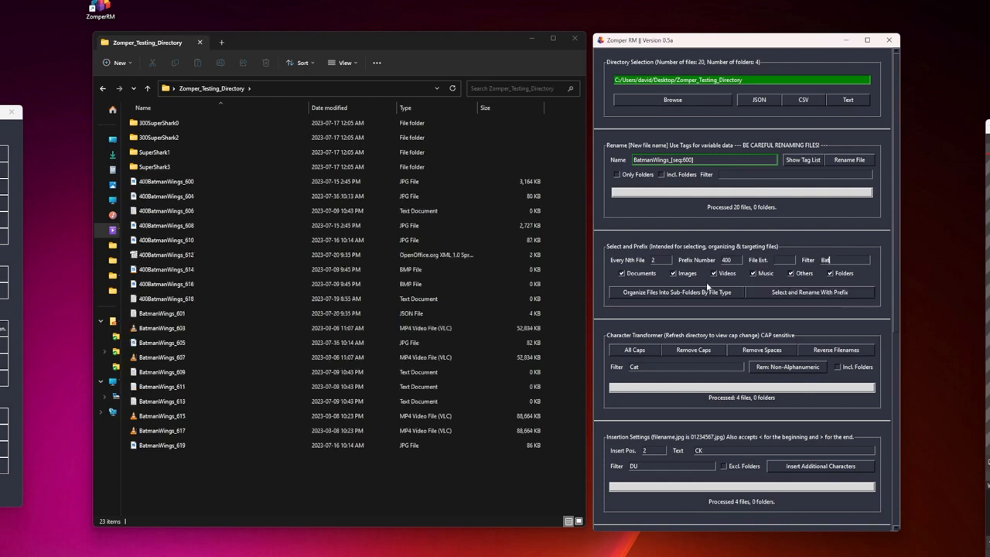
Step: Rename the files matching the filter 400 as CatWings_[seq:600]
type("400")
left_click_drag(648, 159, 633, 159)
type("Cat")
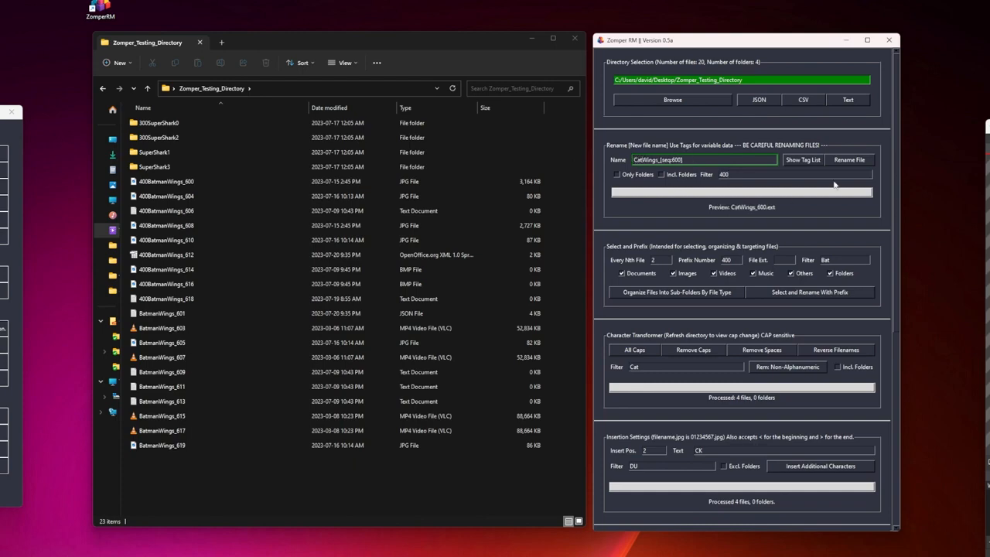
left_click(847, 160)
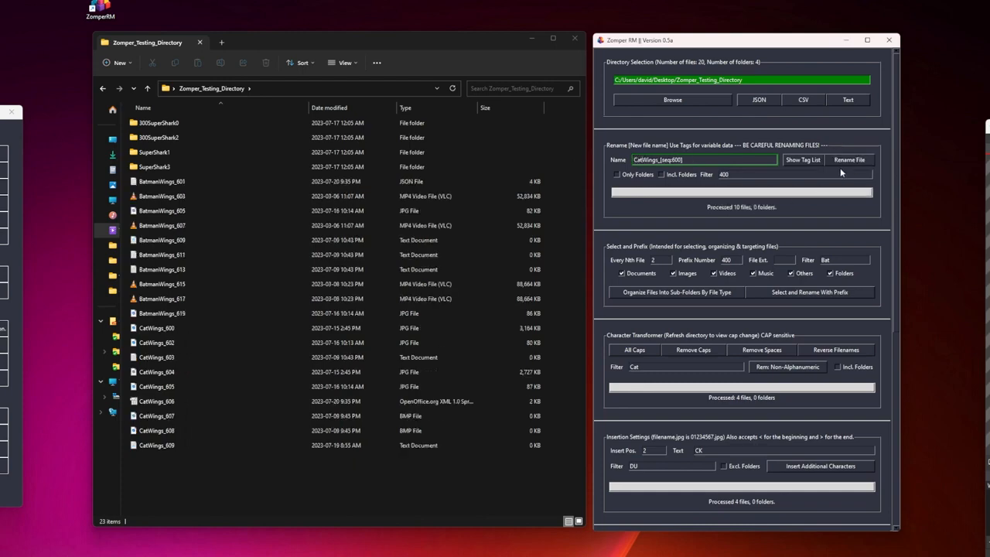
Step: Move two characters from position 0 to position 4 in all filenames, with no filter
scroll(897, 242, "down", 5)
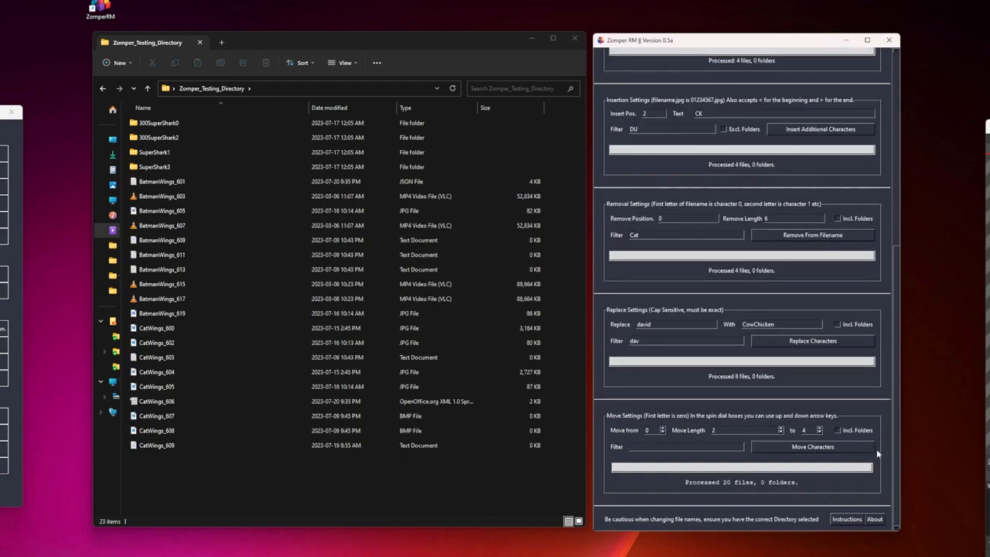
left_click(813, 447)
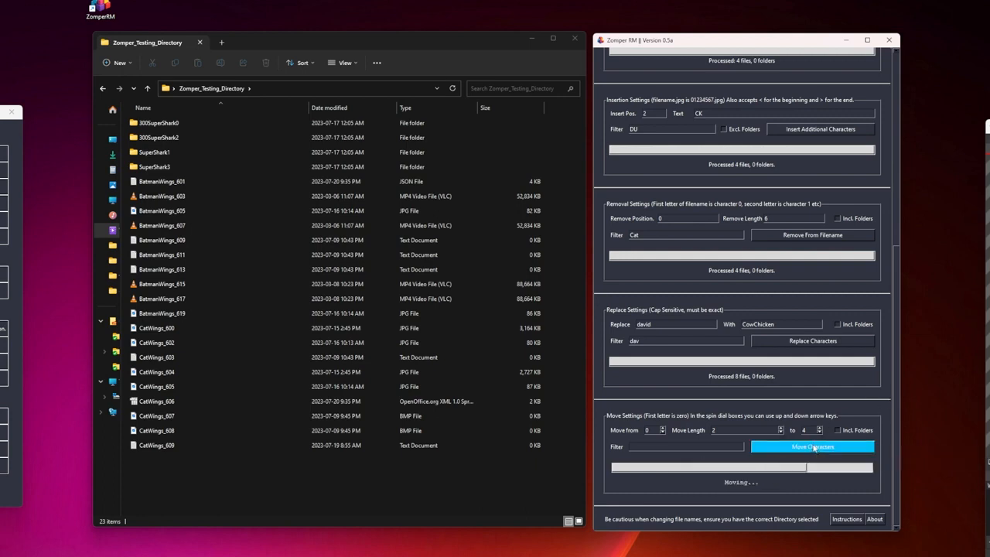
Step: Clear the Cat filter in the Character Transformer, reverse all file and folder names, and reverse them back again
left_click_drag(898, 395, 888, 243)
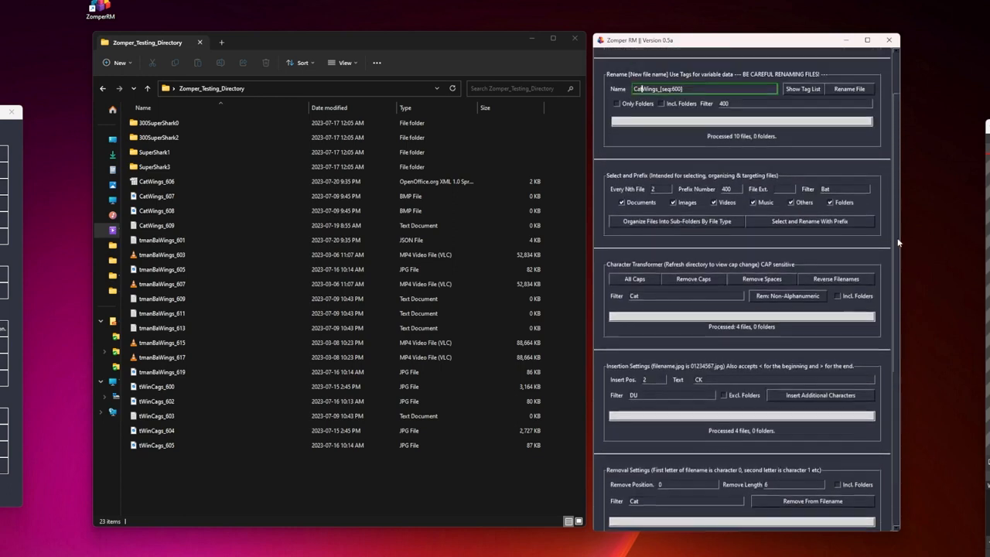
left_click(855, 280)
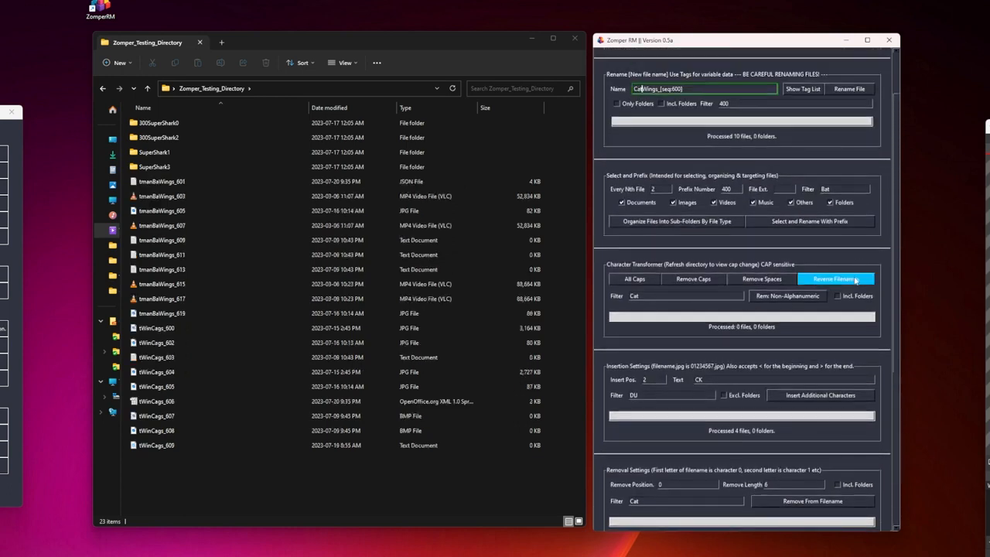
left_click_drag(668, 299, 577, 300)
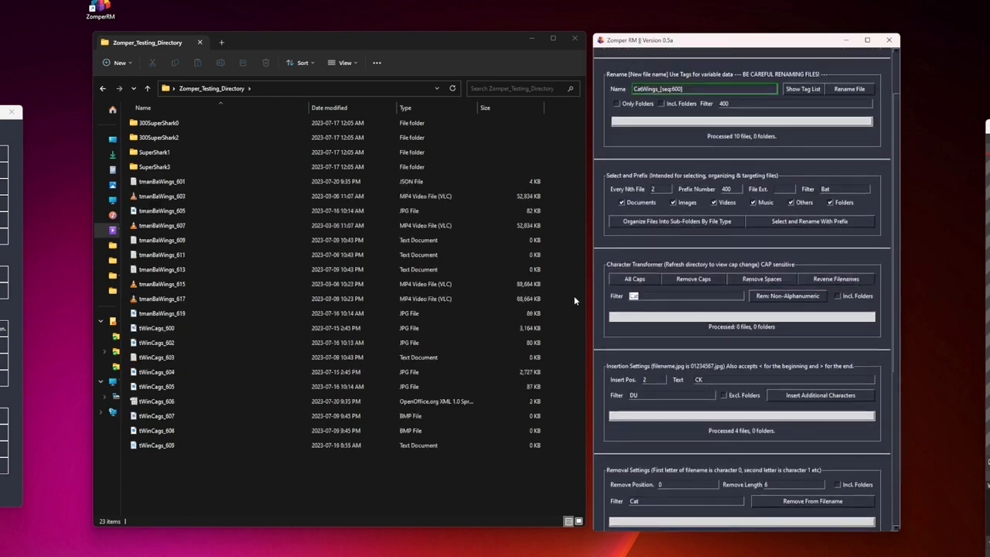
key("BackSpace")
left_click(846, 278)
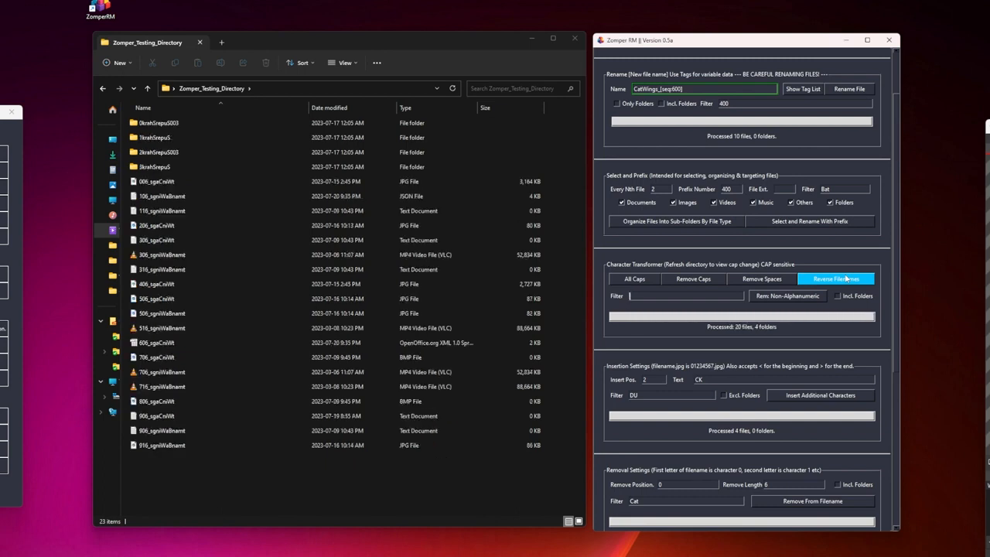
left_click(846, 278)
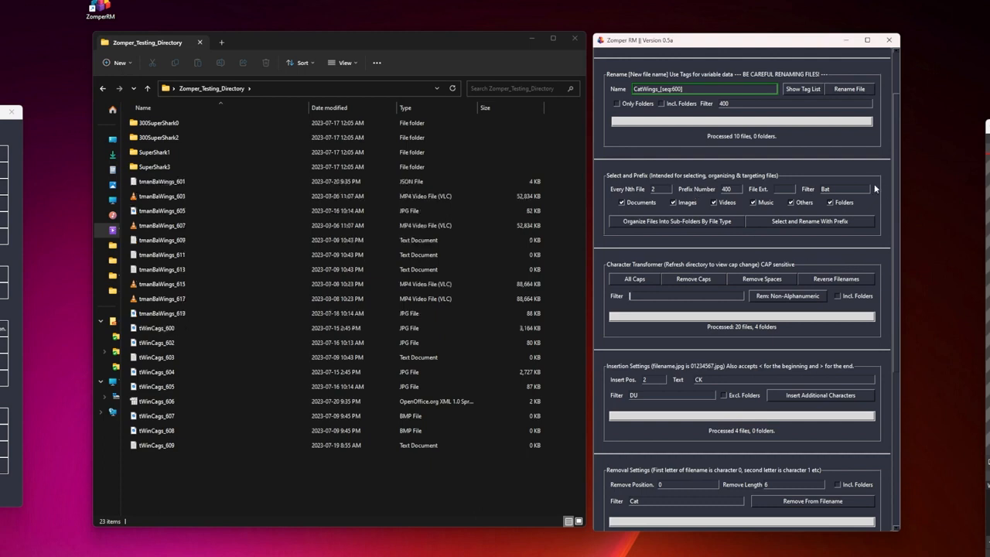
Step: Set the new name to SuperWonderPants_[machine]_[user]_[seq:9001] and try renaming the files that match the filter 400
scroll(896, 190, "up", 2)
double_click(710, 159)
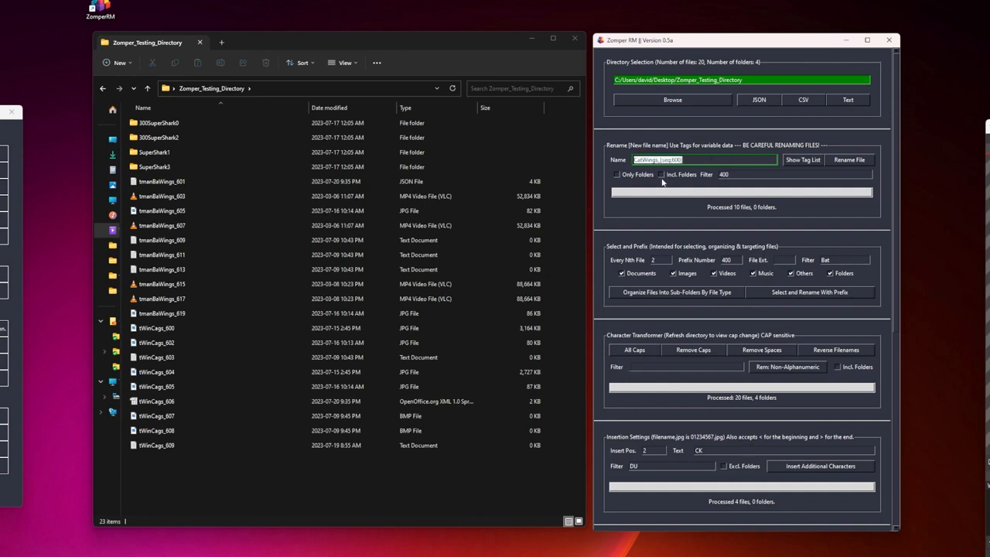
type("Super")
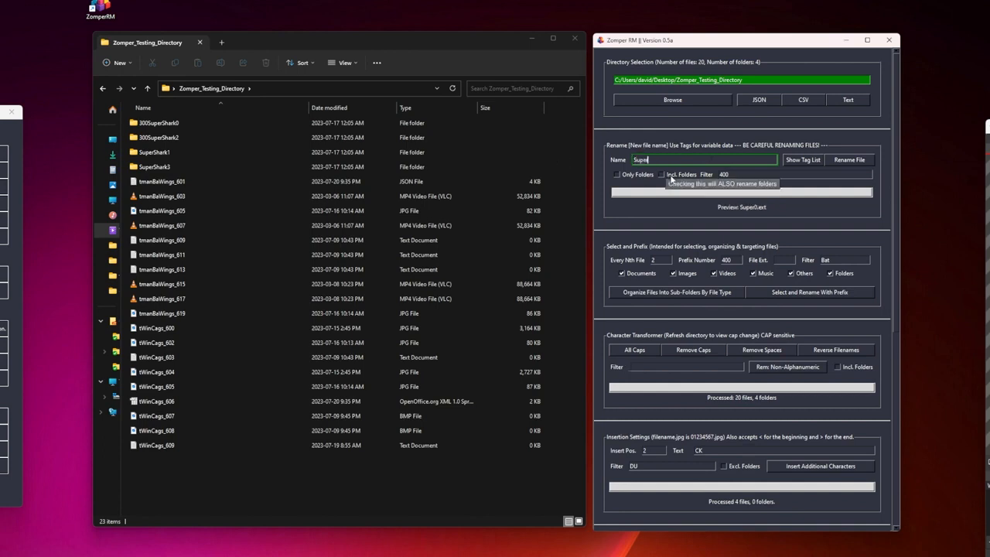
type("WonderPants_")
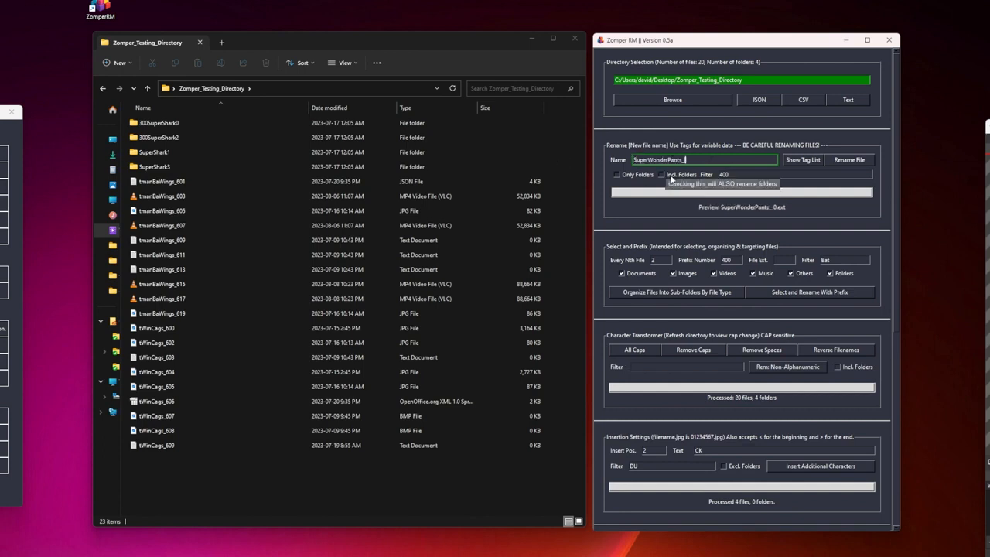
type("[machine")
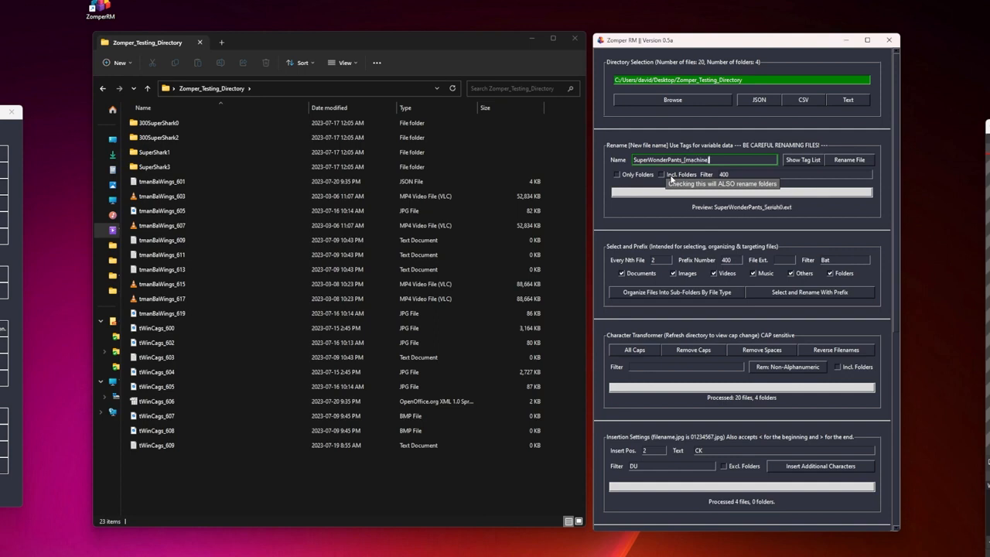
type("]_[user")
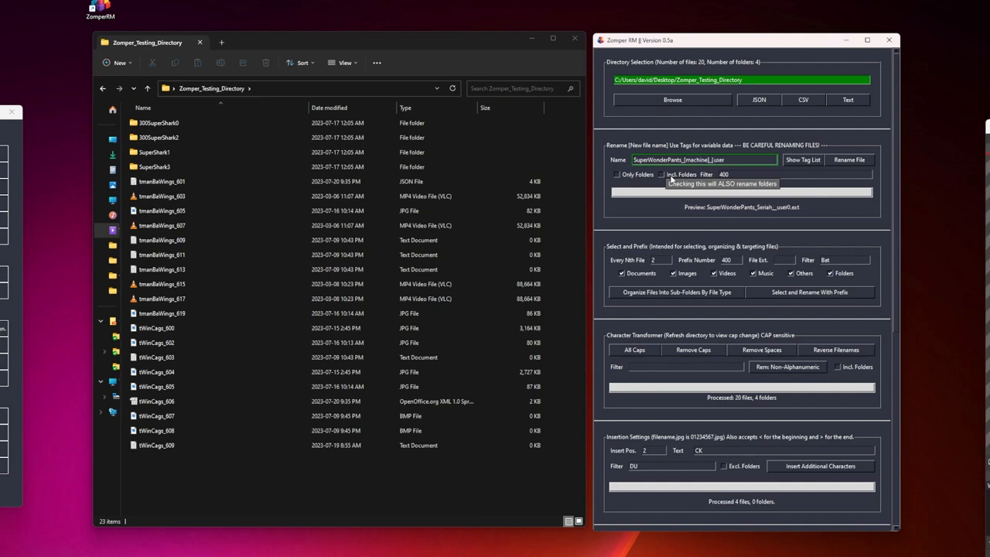
type("]_[seq")
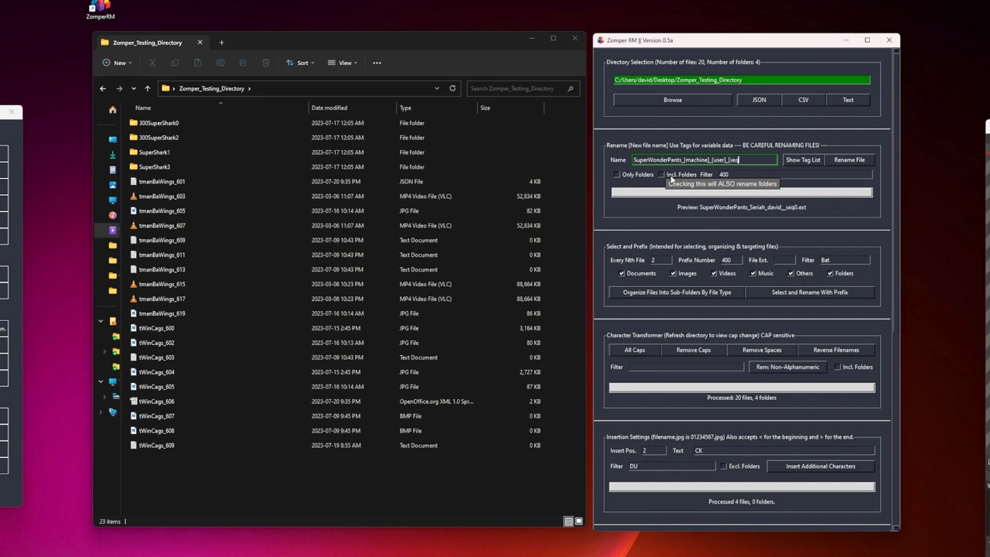
type(":9001]")
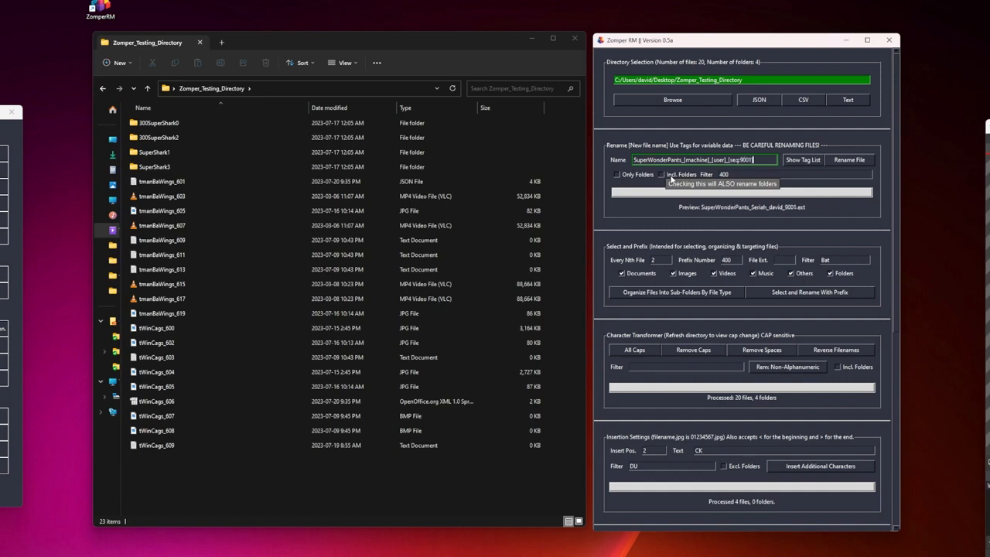
left_click(858, 162)
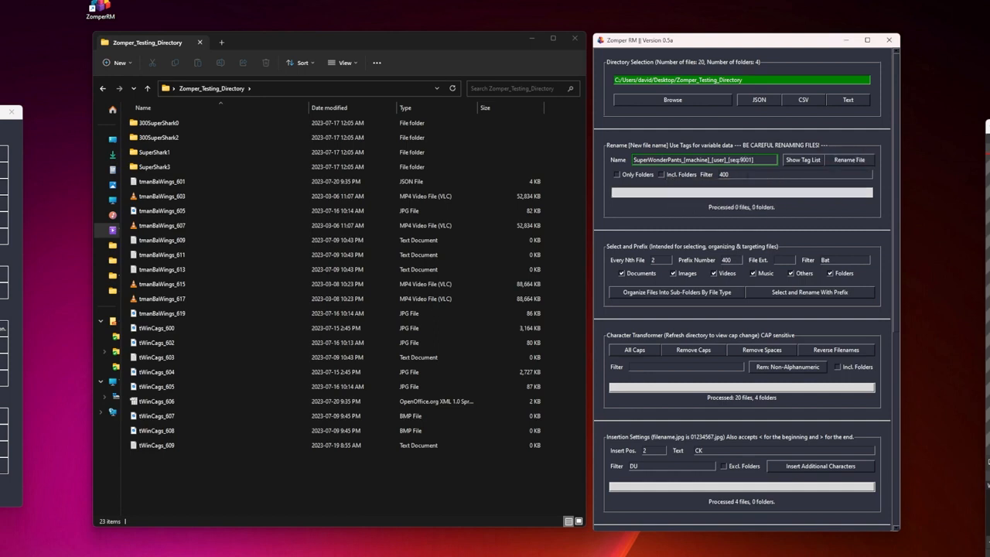
Step: Clear the rename filter and rename all files with the SuperWonderPants_[machine]_[user]_[seq:9001] pattern
left_click_drag(733, 175, 671, 179)
key("BackSpace")
left_click(850, 161)
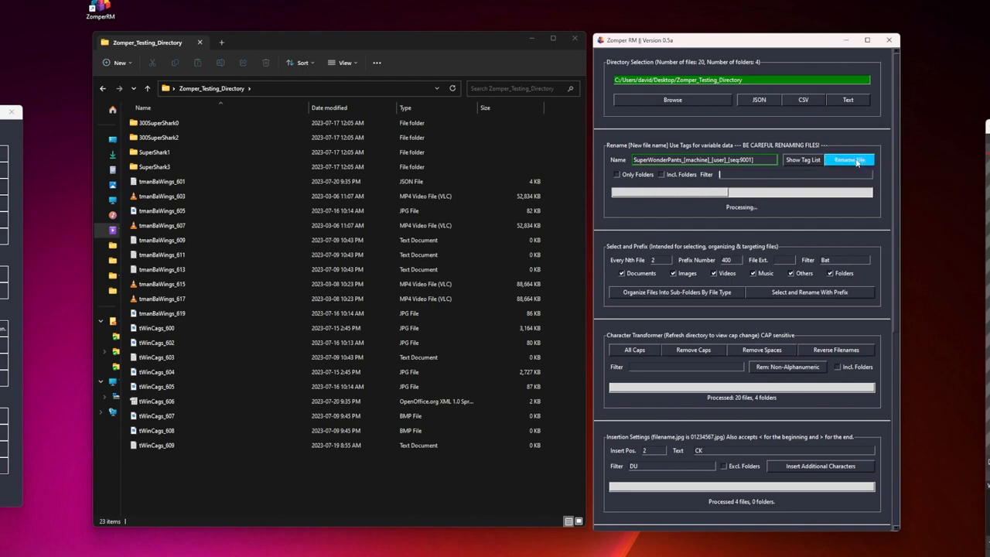